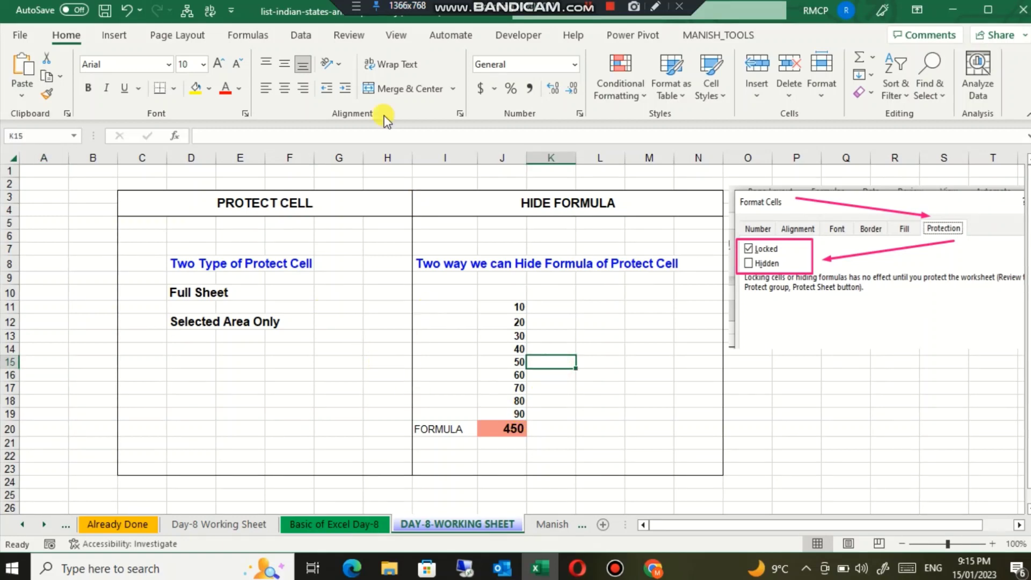
Review the Format Cells categories for cell K15, ending with the Locked and Hidden protection options, without applying changes
click(580, 113)
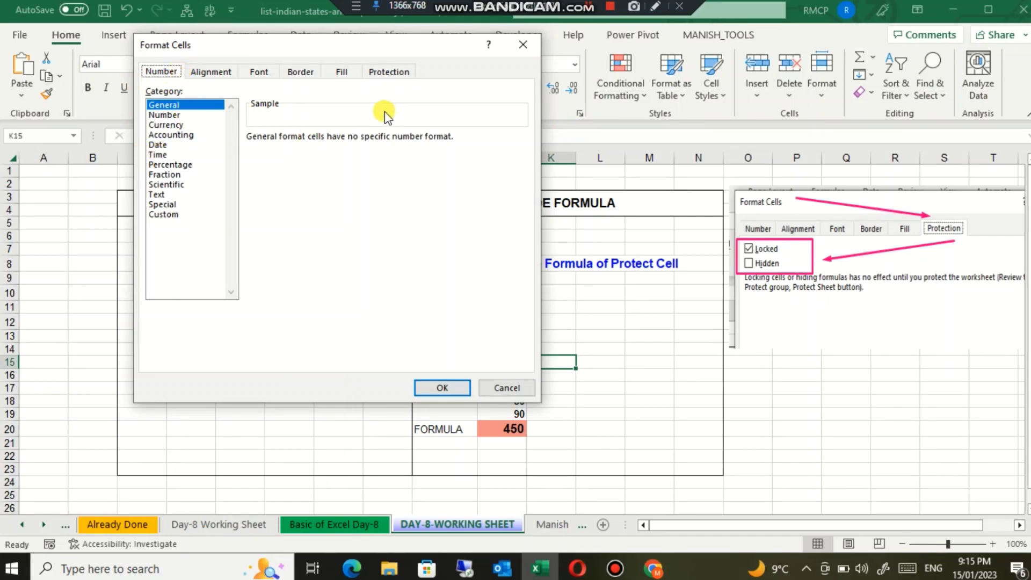
click(224, 78)
click(263, 75)
click(307, 75)
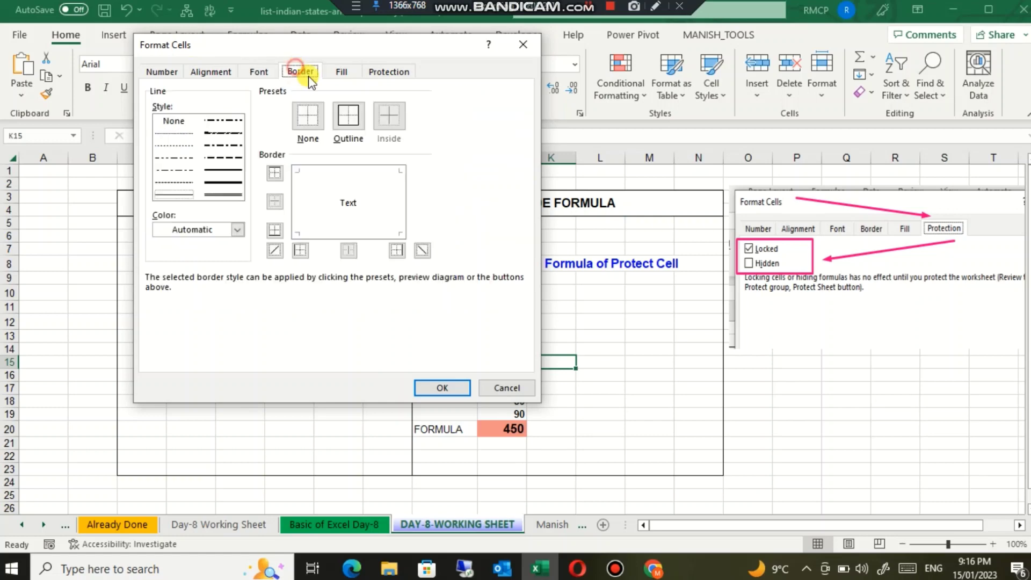
click(342, 73)
click(388, 74)
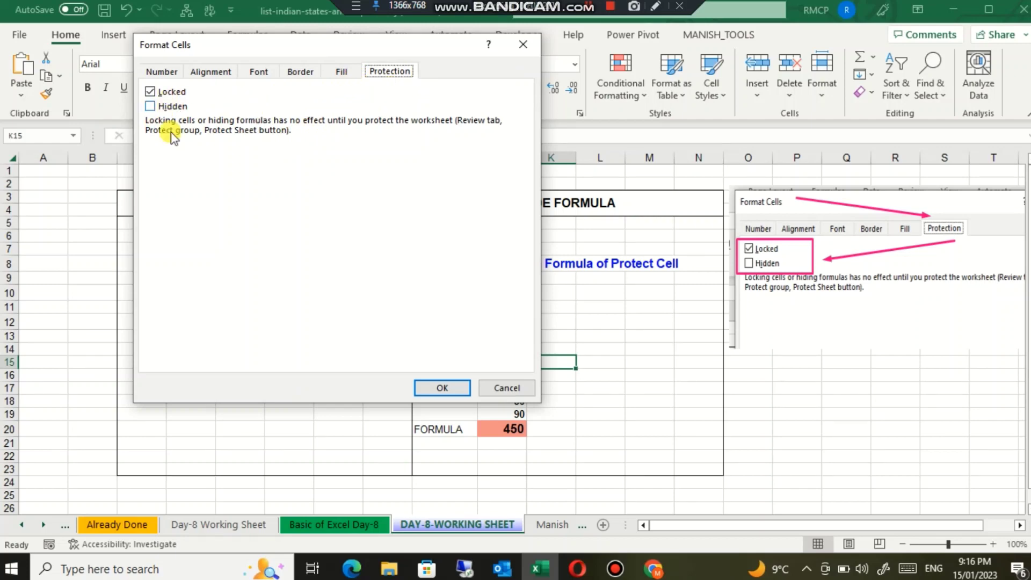
click(506, 389)
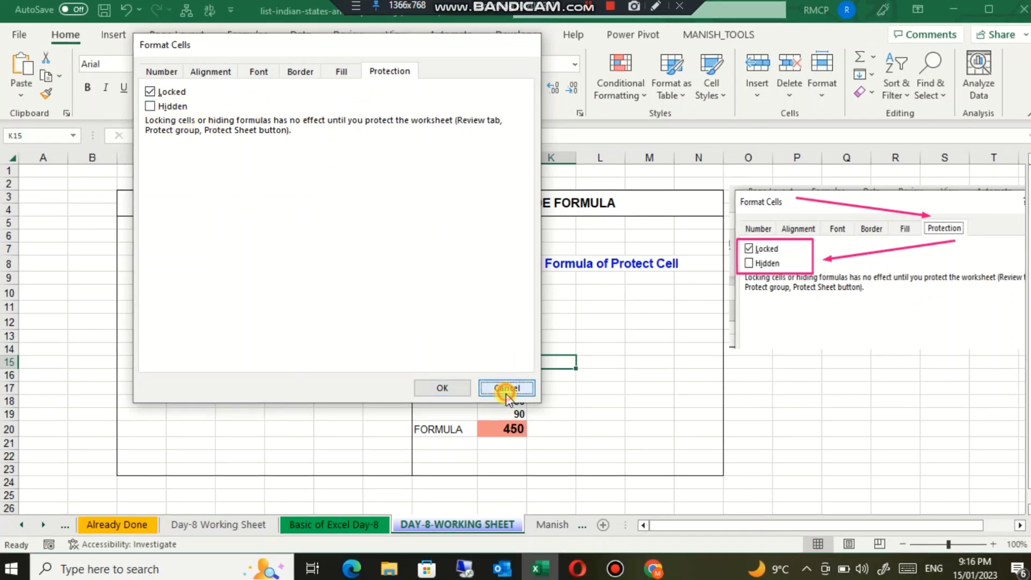
click(242, 361)
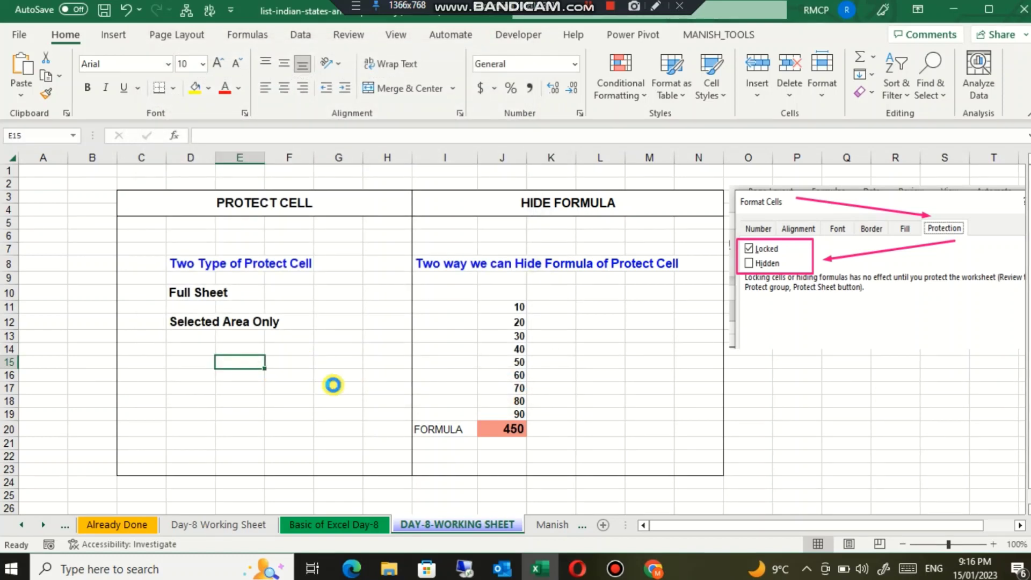
Create a new blank workbook and add a second worksheet to it
key(ctrl+n)
click(386, 275)
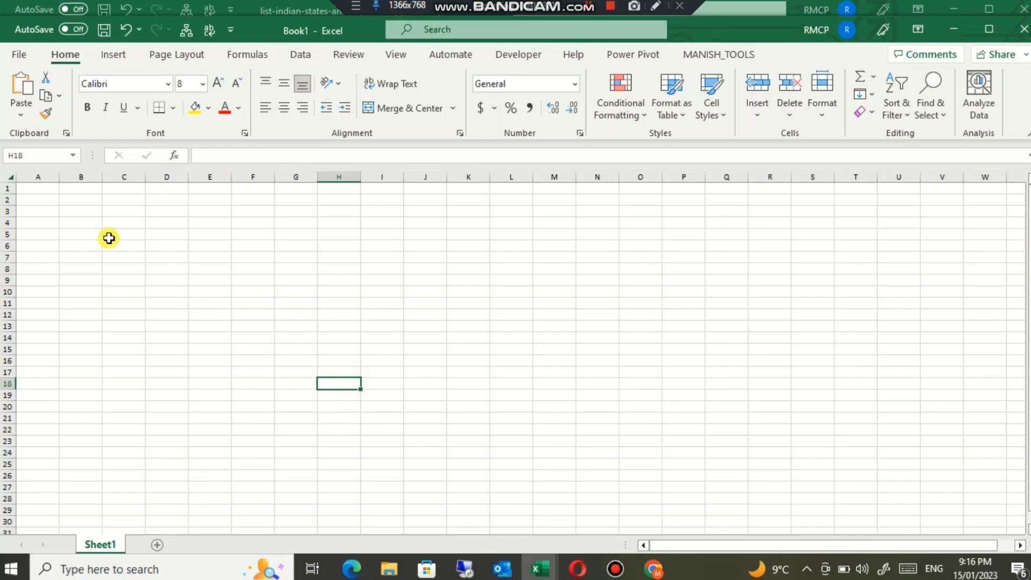
drag(78, 211, 80, 234)
drag(224, 308, 679, 441)
click(518, 347)
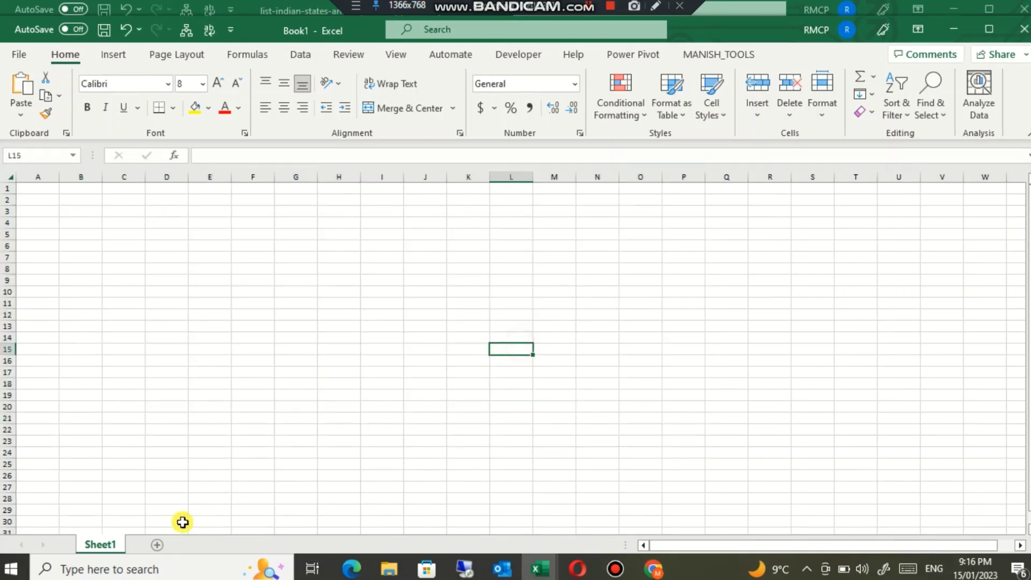
click(157, 547)
drag(124, 224, 555, 416)
click(342, 274)
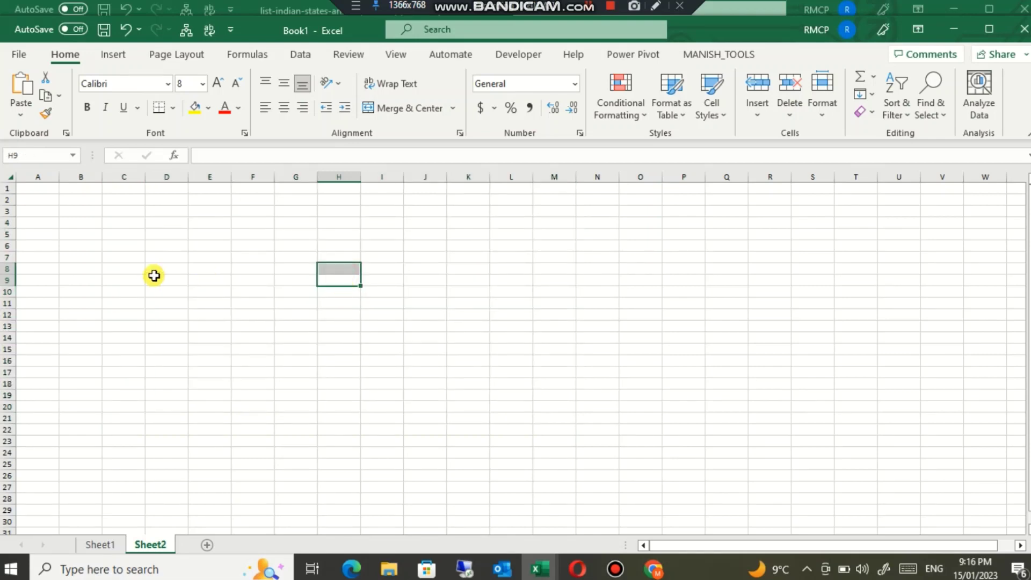
Examine the default protection settings of cell C7 in the new sheet, toggling Hidden on and off without applying anything
click(132, 257)
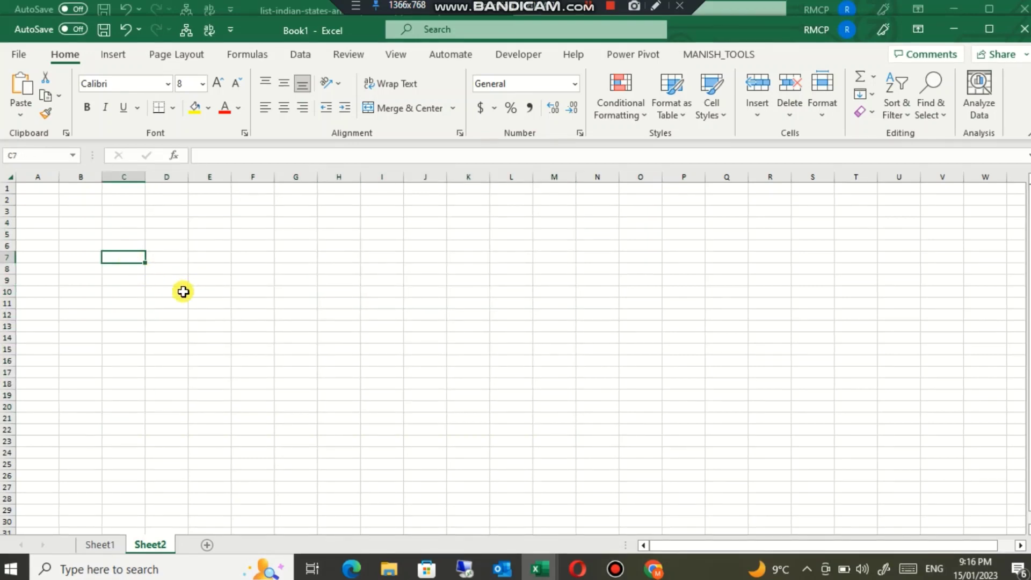
key(ctrl+1)
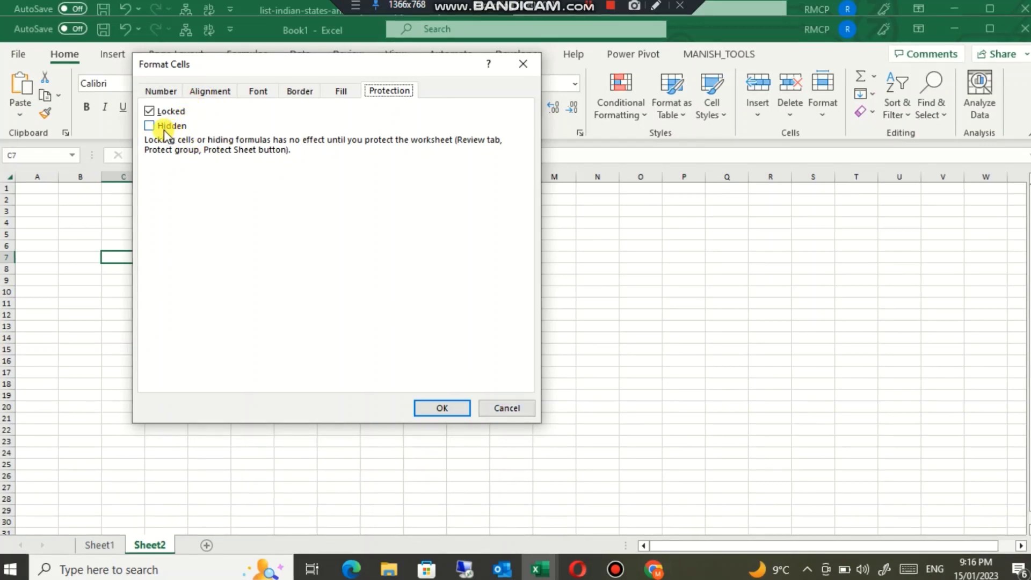
click(151, 126)
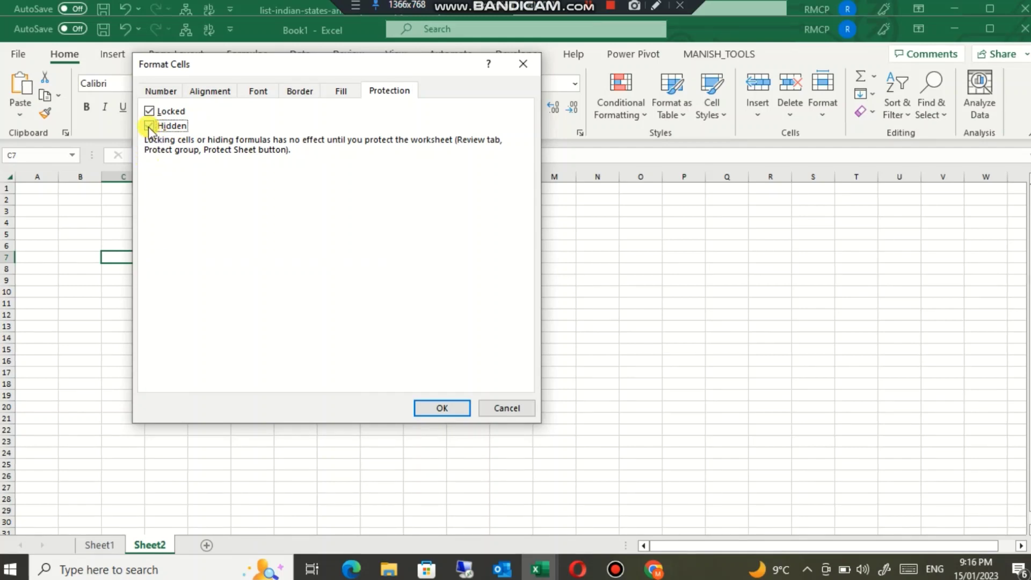
click(149, 126)
click(490, 408)
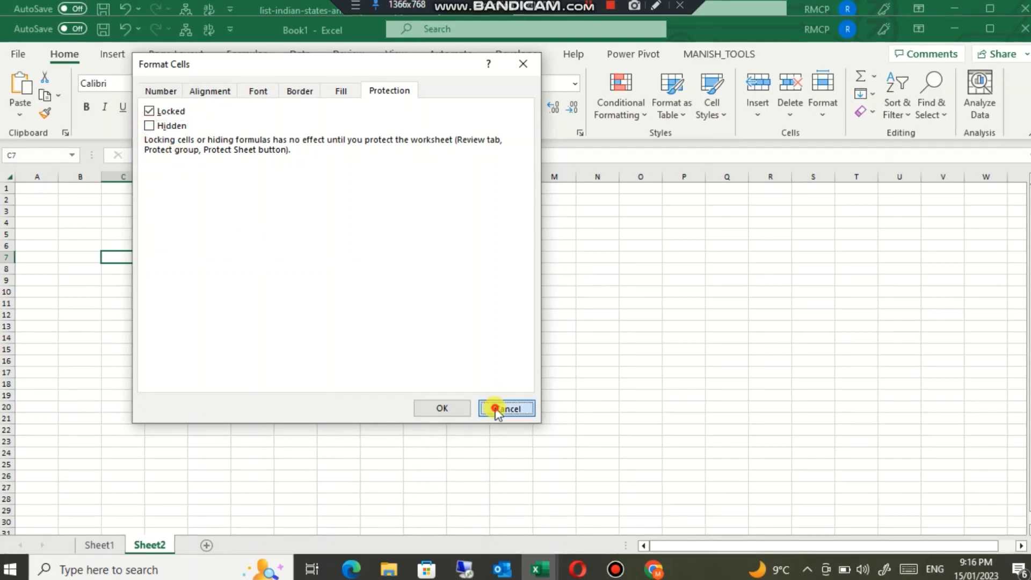
click(389, 360)
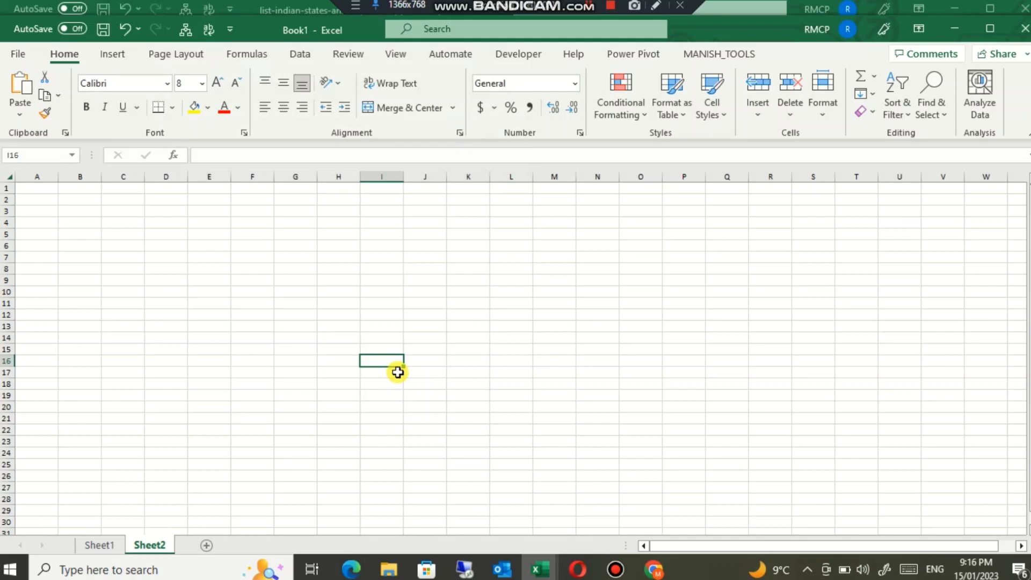
Switch back to the DAY-8-WORKING SHEET in the Indian states workbook
key(alt+Tab)
click(367, 409)
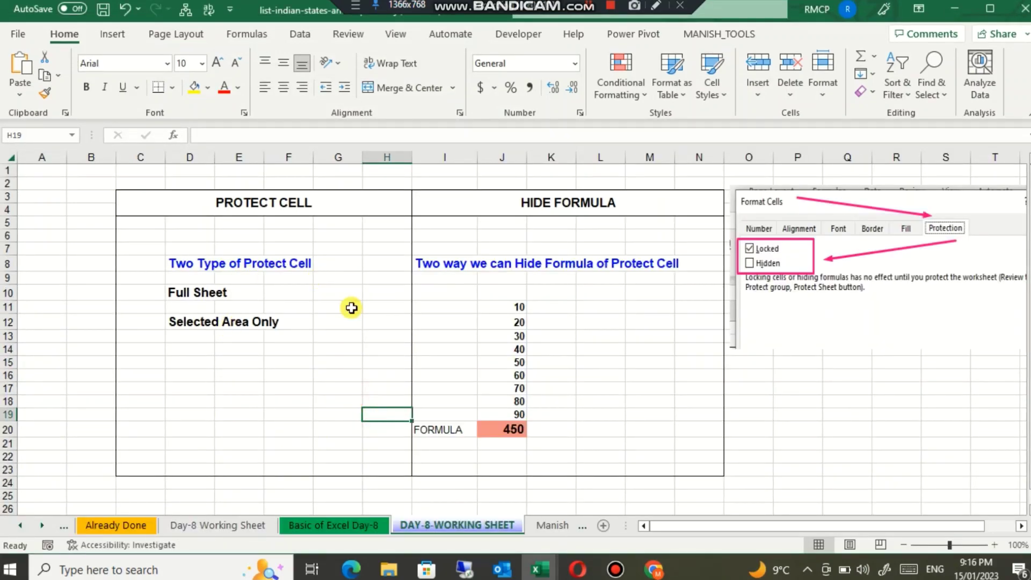
click(460, 338)
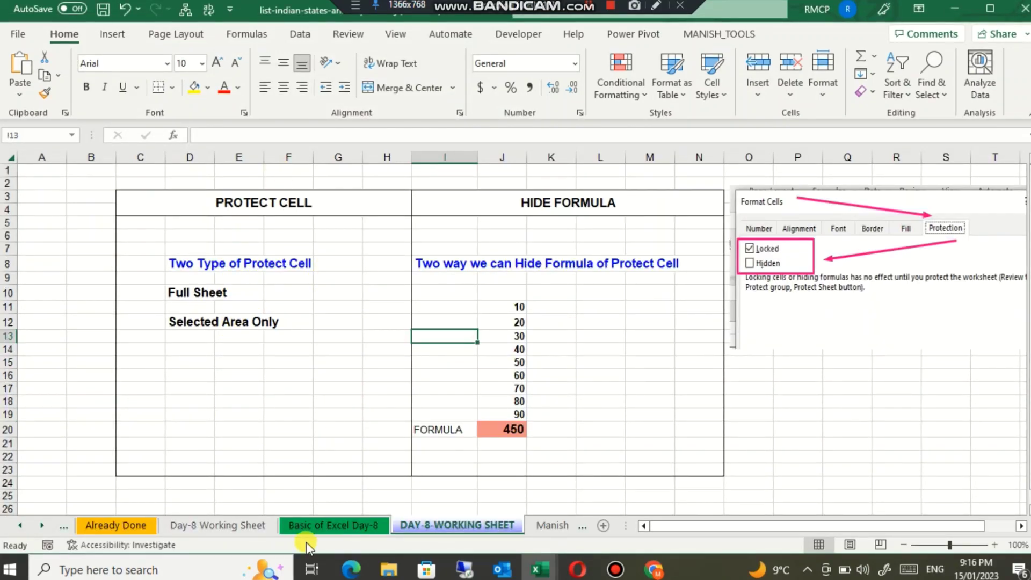
click(579, 365)
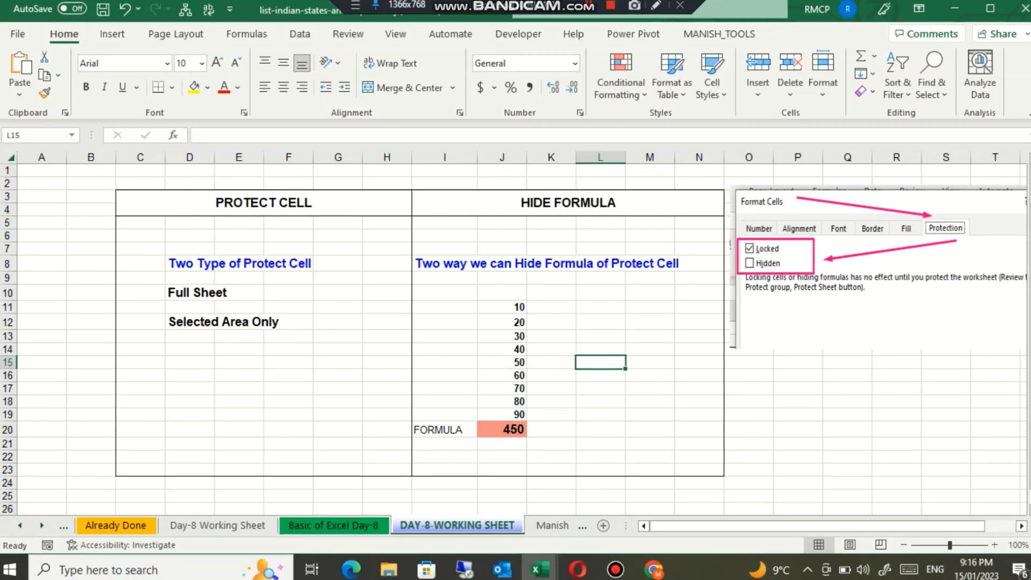
click(656, 5)
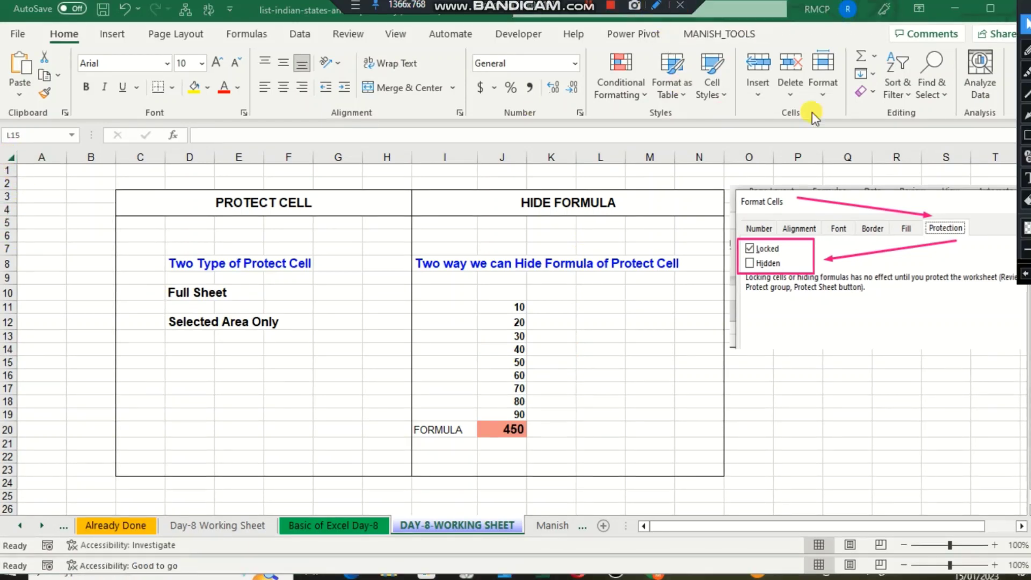
click(1026, 114)
drag(78, 236, 18, 165)
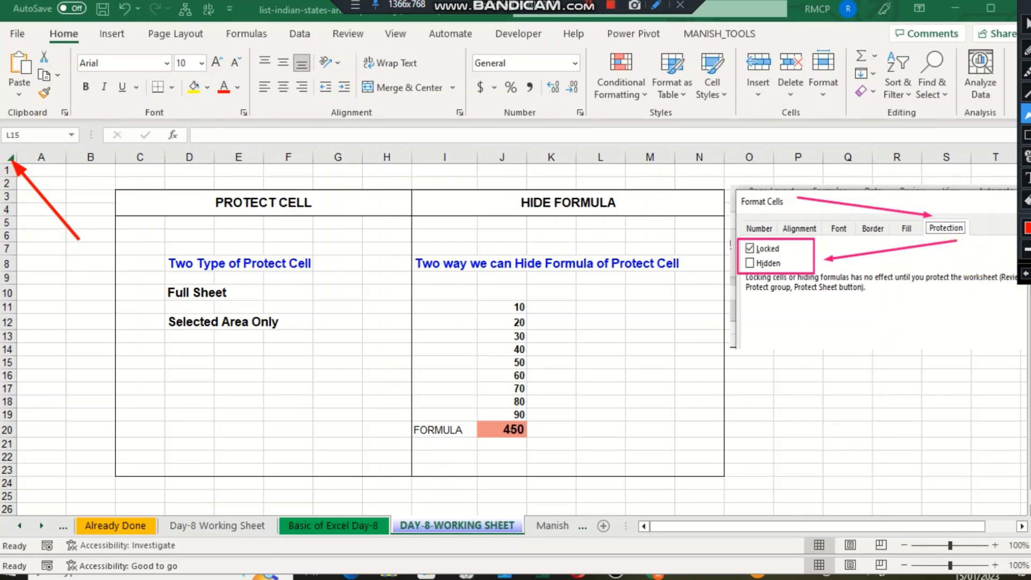
click(1025, 274)
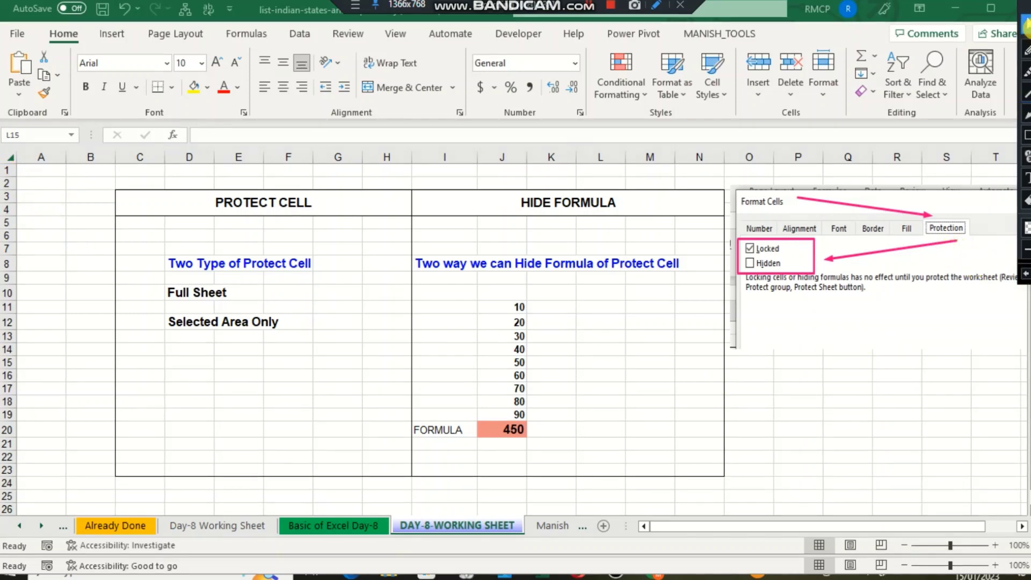
Turn off the Locked protection attribute for every cell of the DAY-8-WORKING SHEET
click(6, 156)
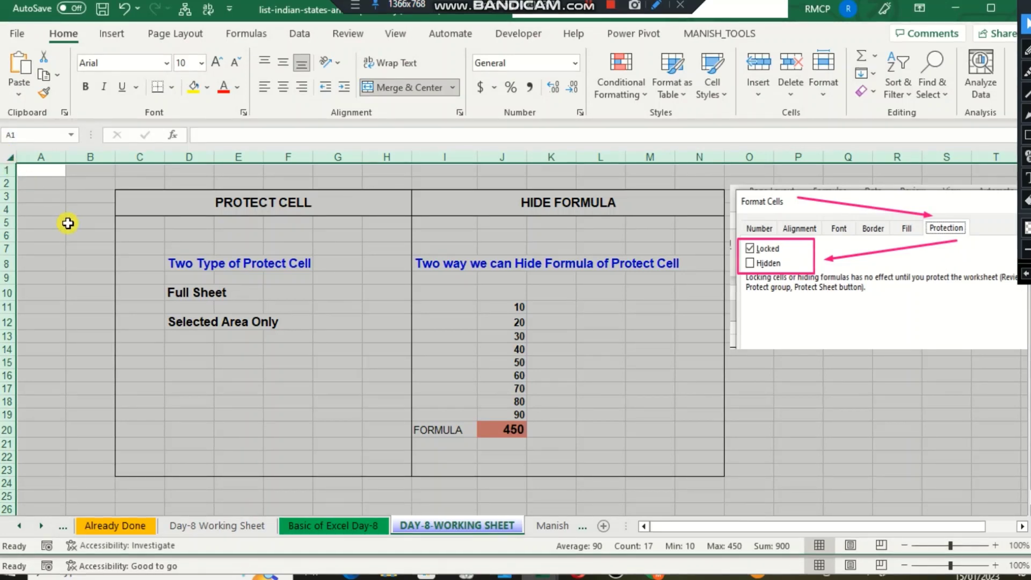
key(ctrl+1)
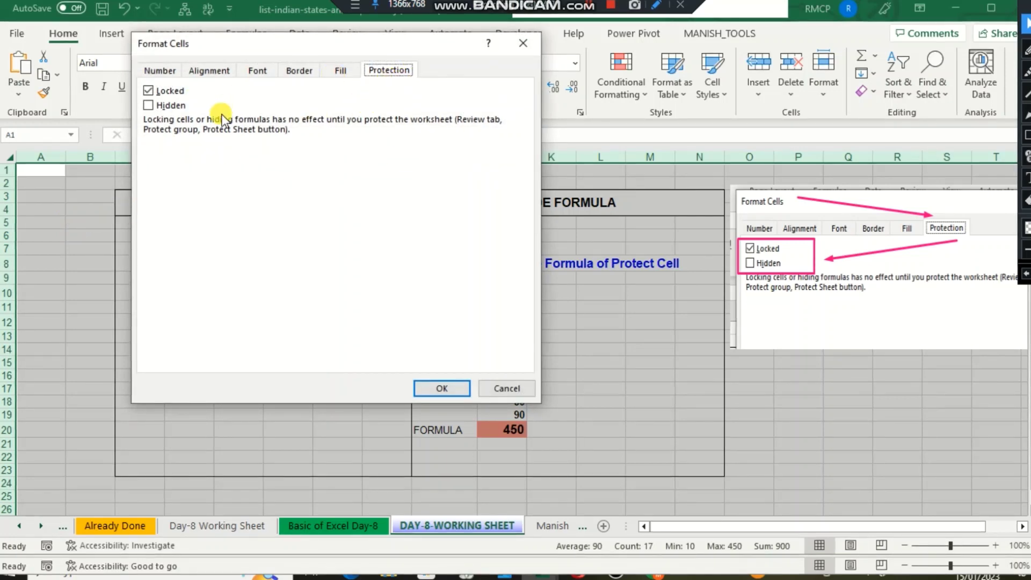
click(148, 91)
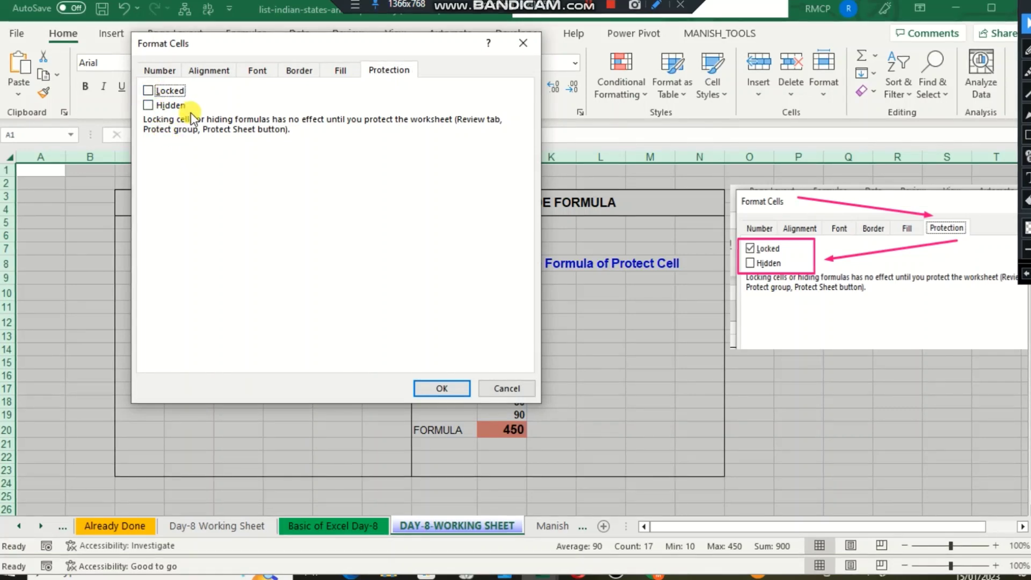
click(443, 389)
click(129, 263)
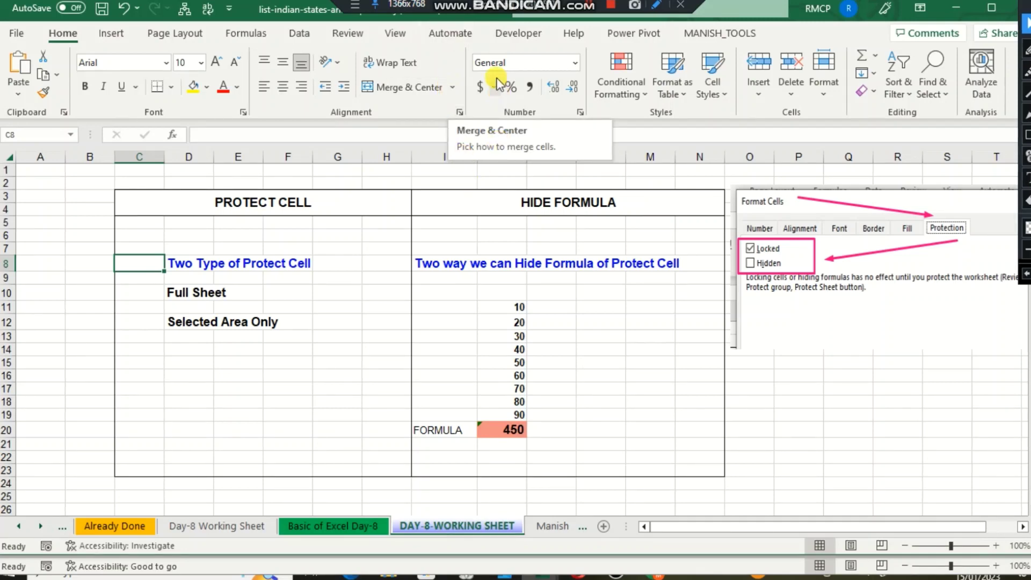
Protect the worksheet without a password, keeping the default permissions to select locked and unlocked cells
click(406, 34)
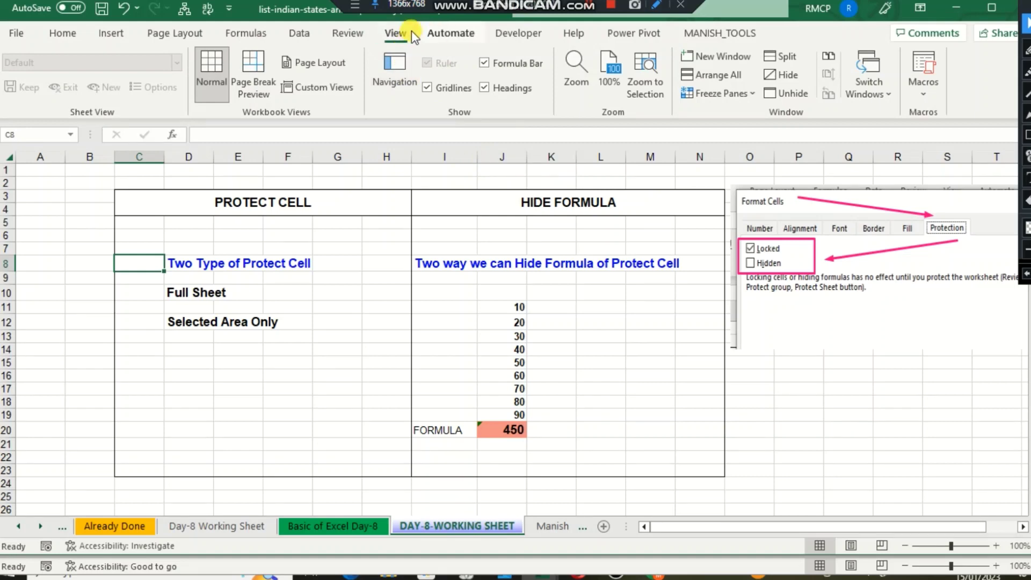
click(355, 33)
click(661, 81)
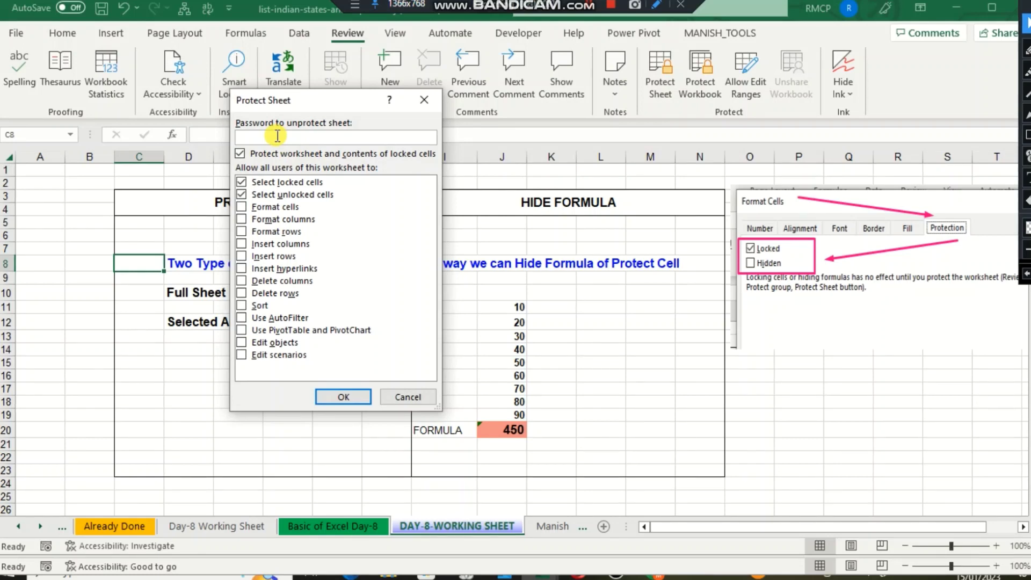
click(362, 397)
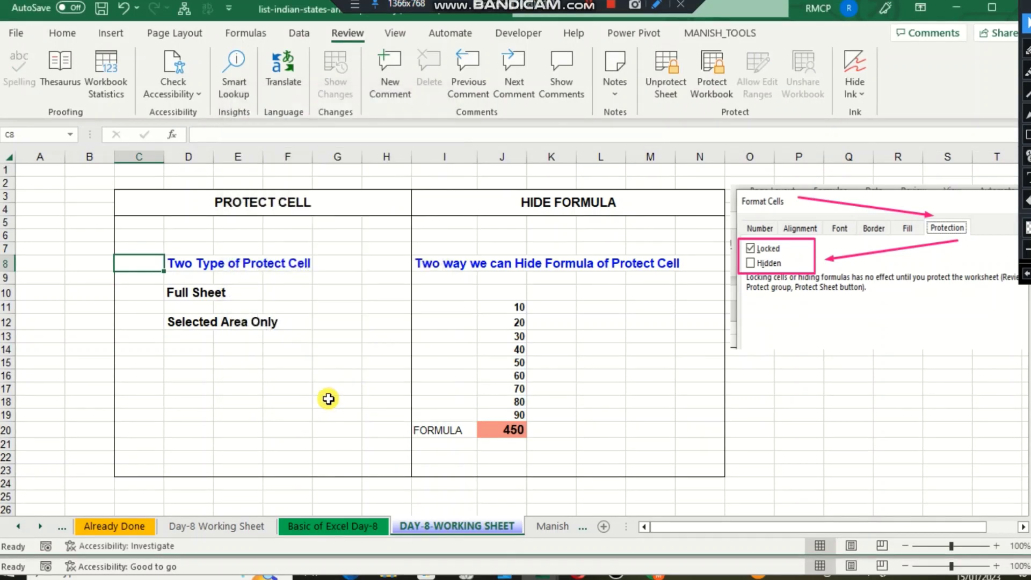
Test editing on the protected sheet by entering fdfd in D15, f in E19, dfdsf in D17 and dsfdsf in D20
click(198, 363)
text(fdfd)
click(222, 415)
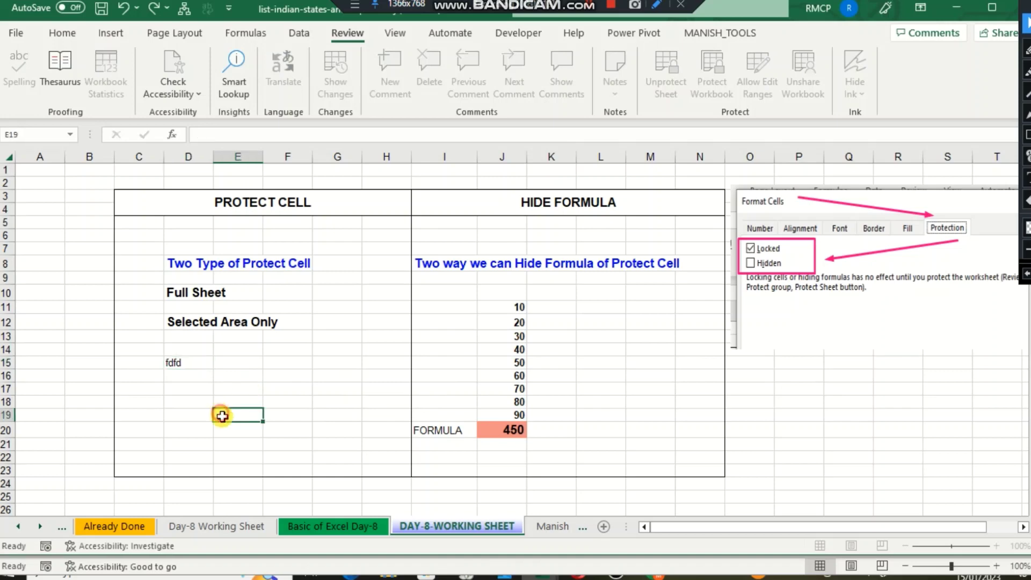
text(f)
click(191, 388)
text(dfdsf)
click(180, 436)
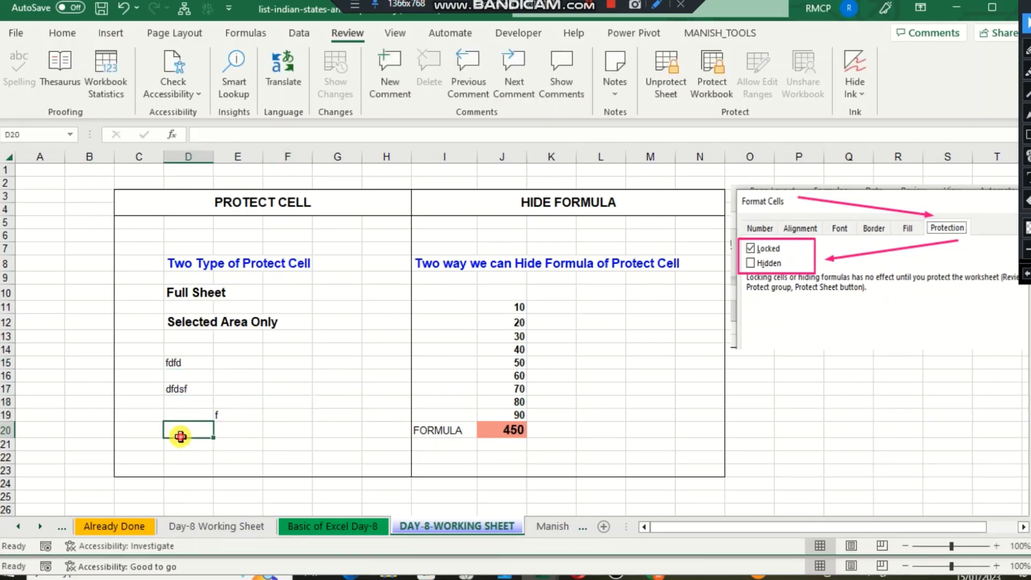
text(dsfdsf)
Enter further test text, dfdsfdsgdfghdfh in F14 and ghfghgfh in F16
click(271, 352)
text(dfdsfdsgdfgh)
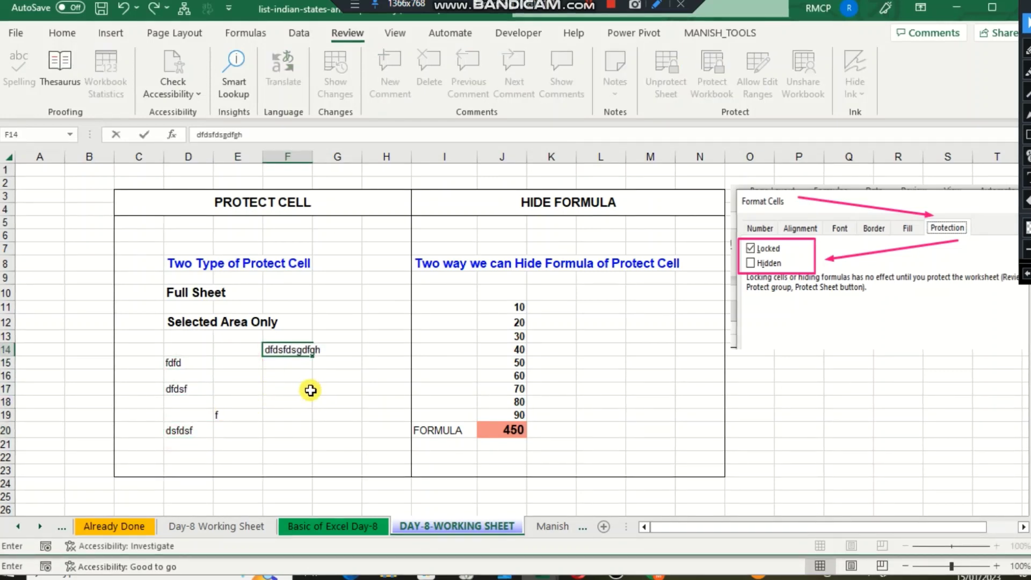
text(dfh)
click(303, 375)
text(ghfghgfh)
click(304, 429)
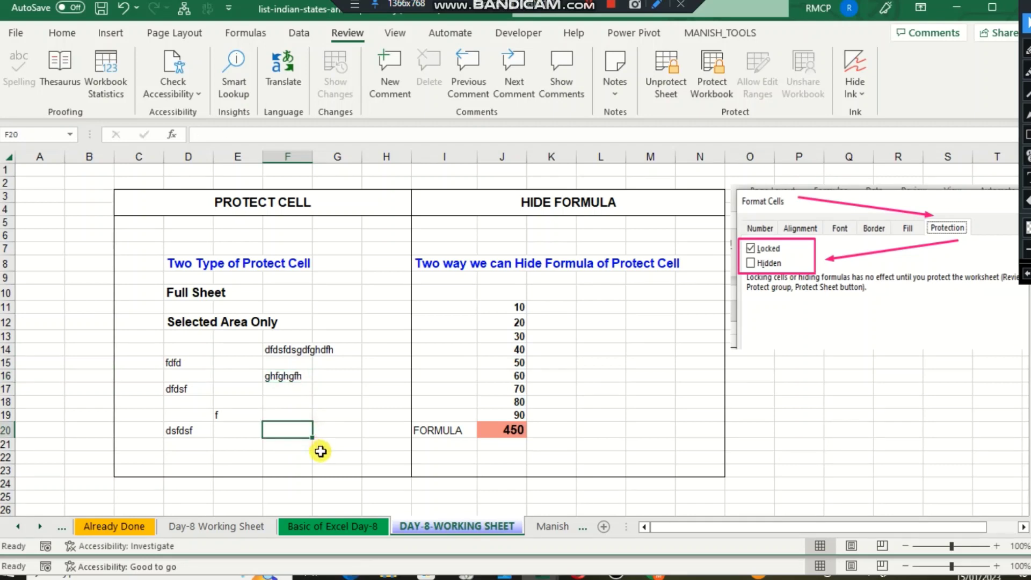
Clear the test entries from the range C13:G21
drag(156, 338, 351, 439)
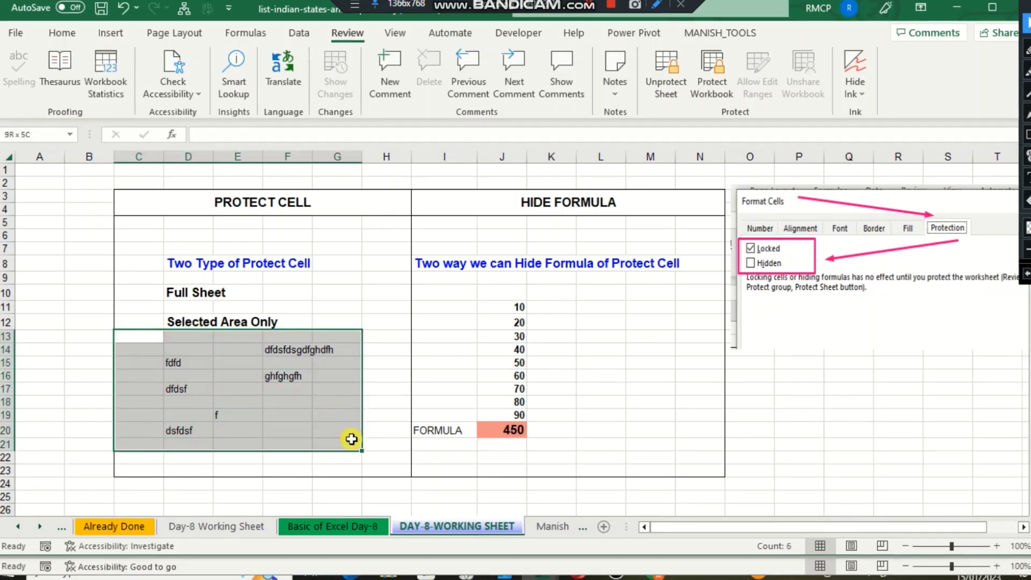
key(Delete)
click(284, 414)
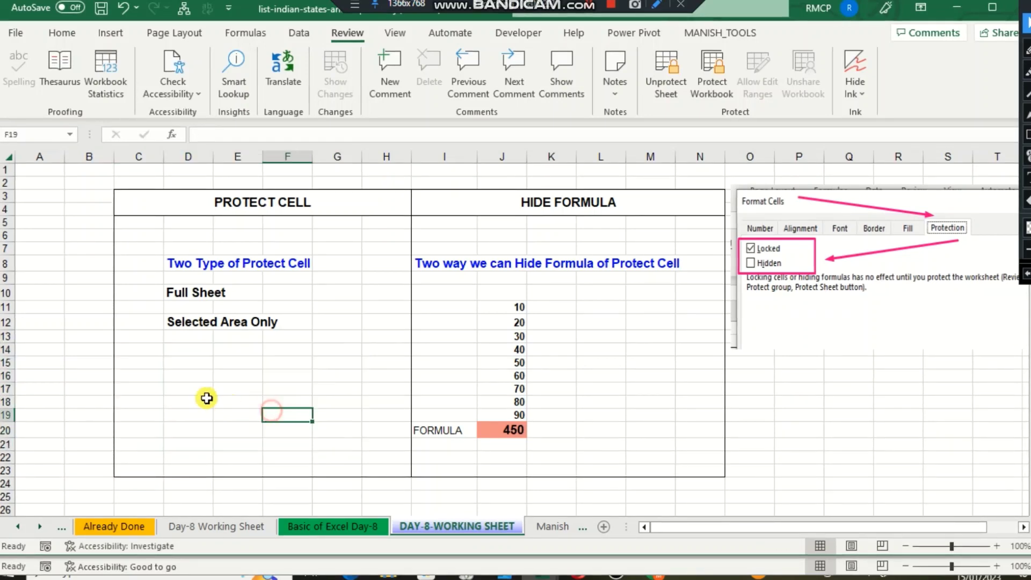
Remove the protection from the worksheet and select all of its cells
click(7, 156)
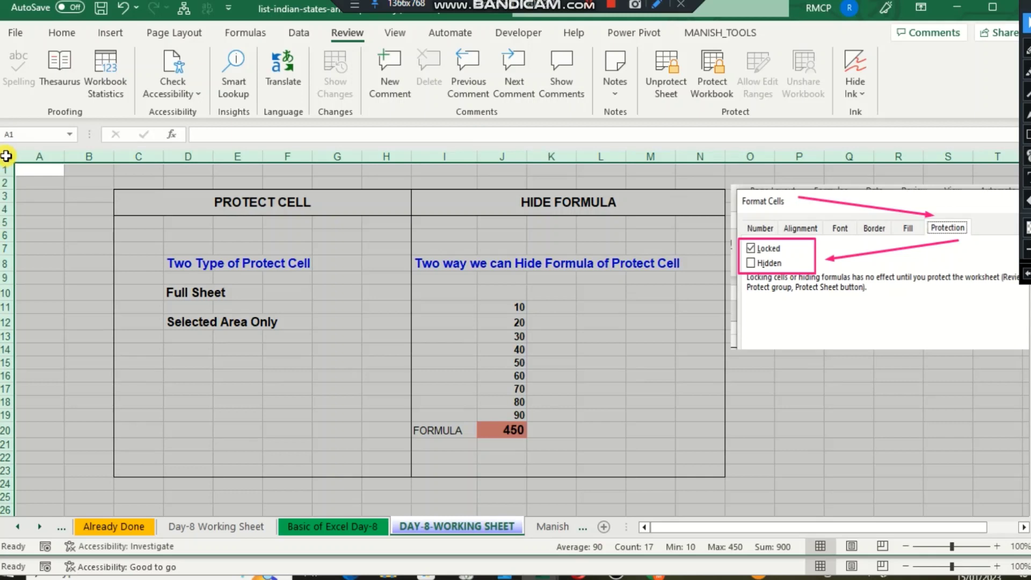
click(307, 262)
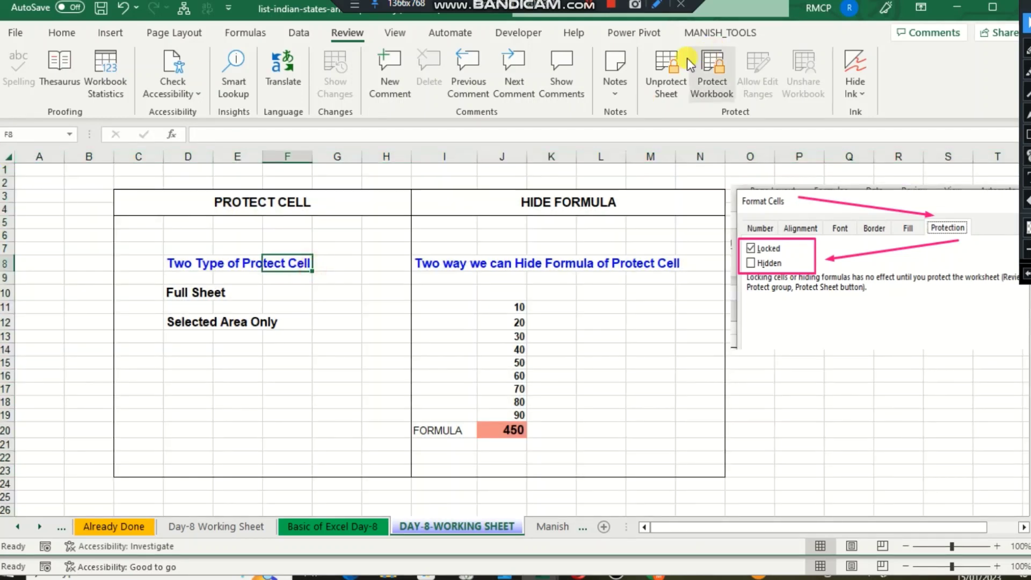
click(665, 72)
click(9, 155)
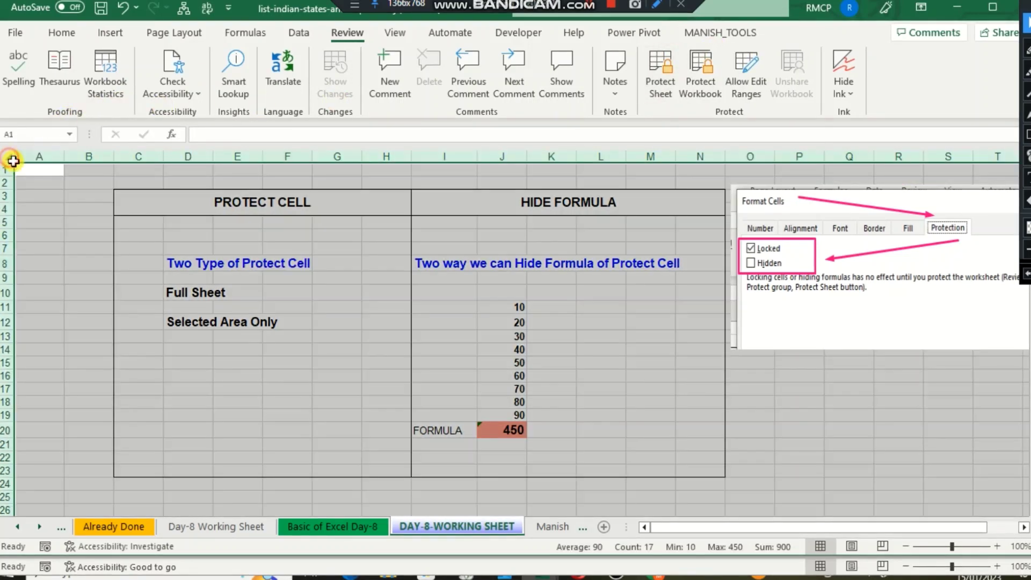
Set all the worksheet's cells to Locked and protect the sheet without a password, keeping the default permissions
key(ctrl+1)
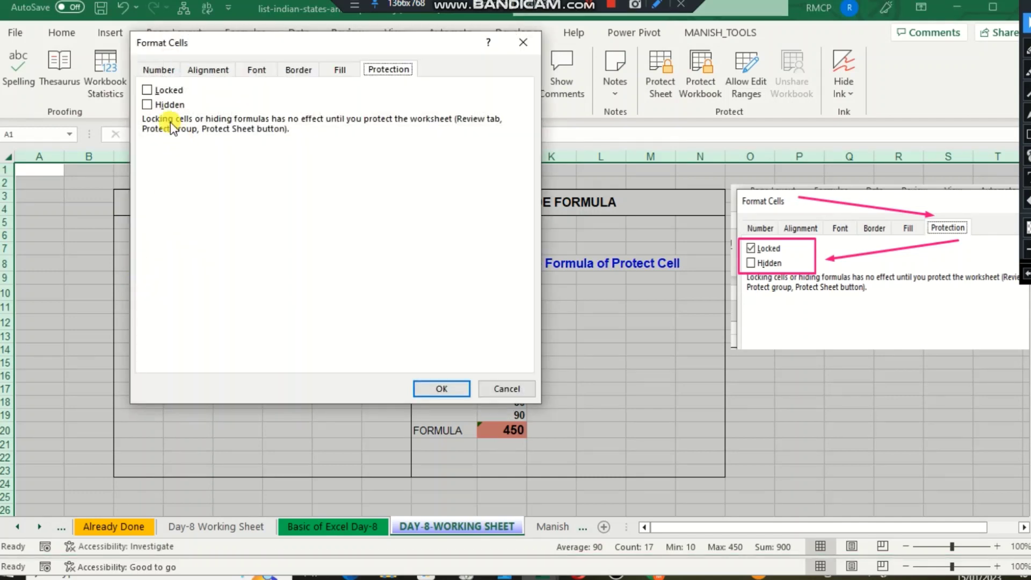
click(148, 92)
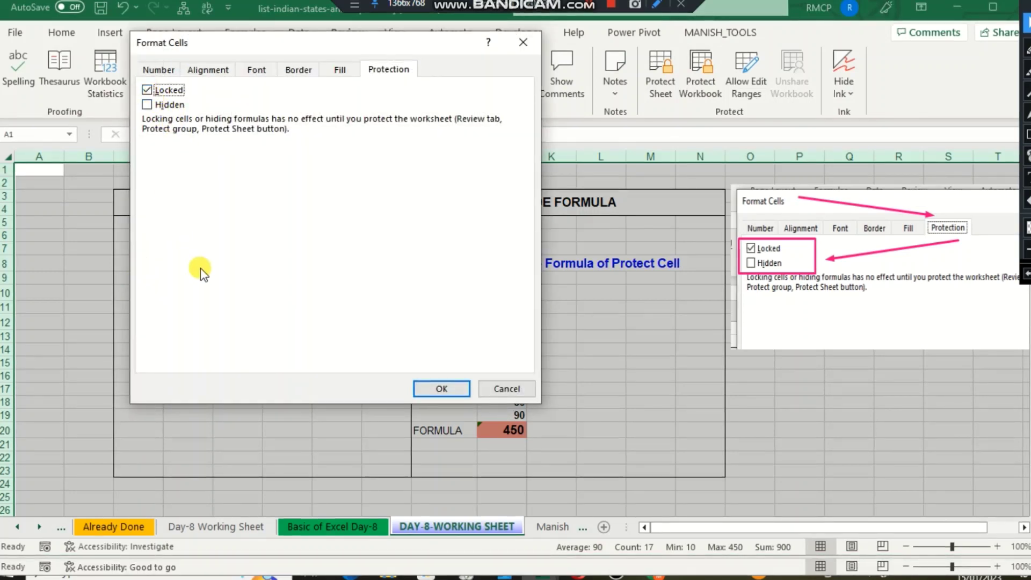
click(442, 390)
click(188, 350)
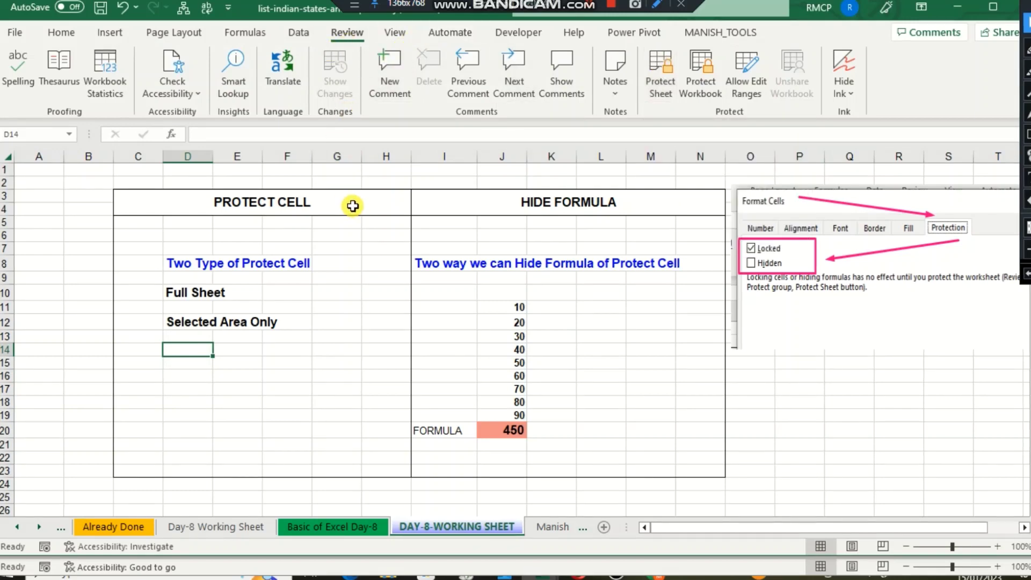
click(660, 72)
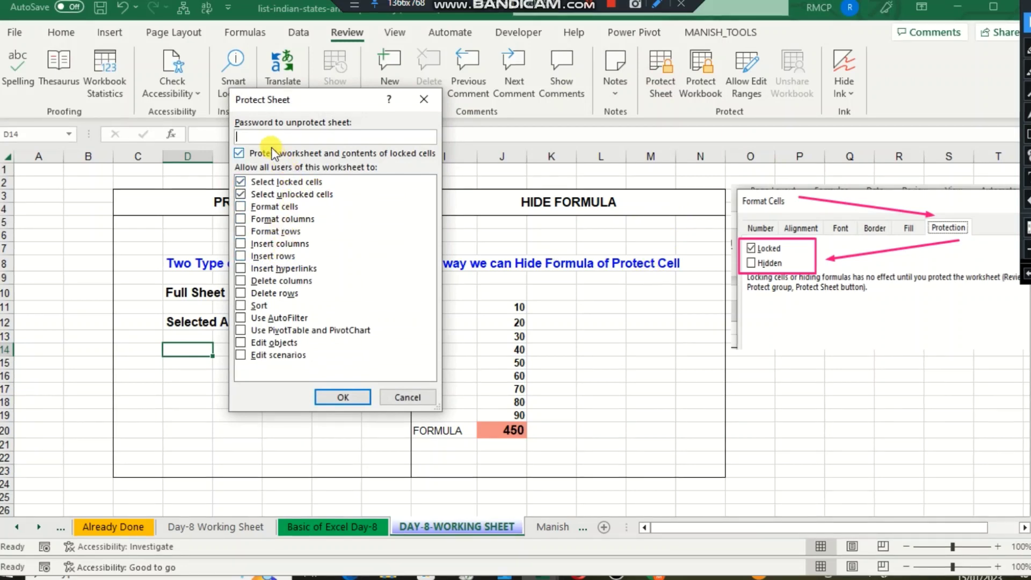
click(333, 398)
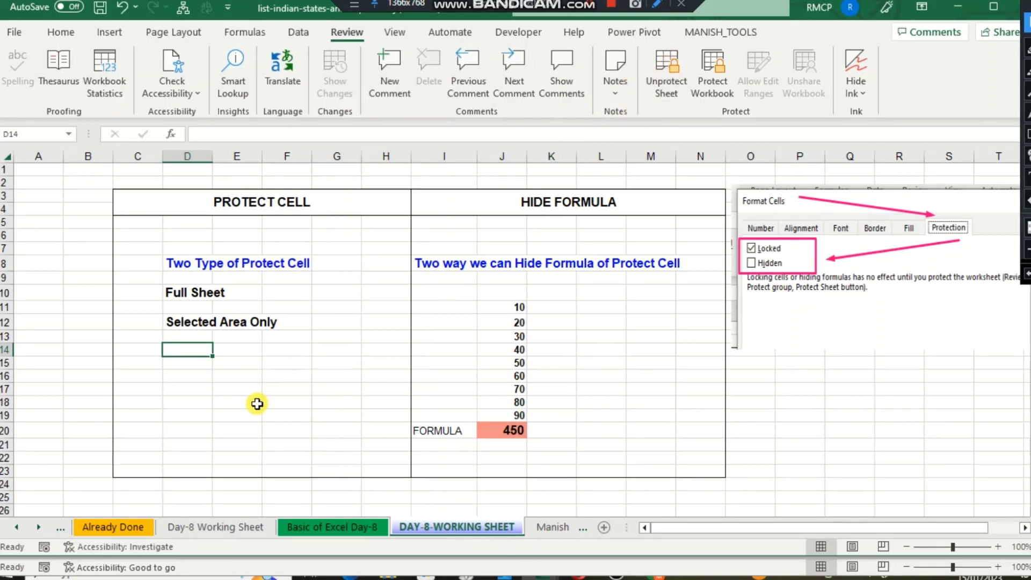
Try to enter a in the locked cells E16, D14 and Q19 to test the full-sheet protection
click(230, 375)
text(a)
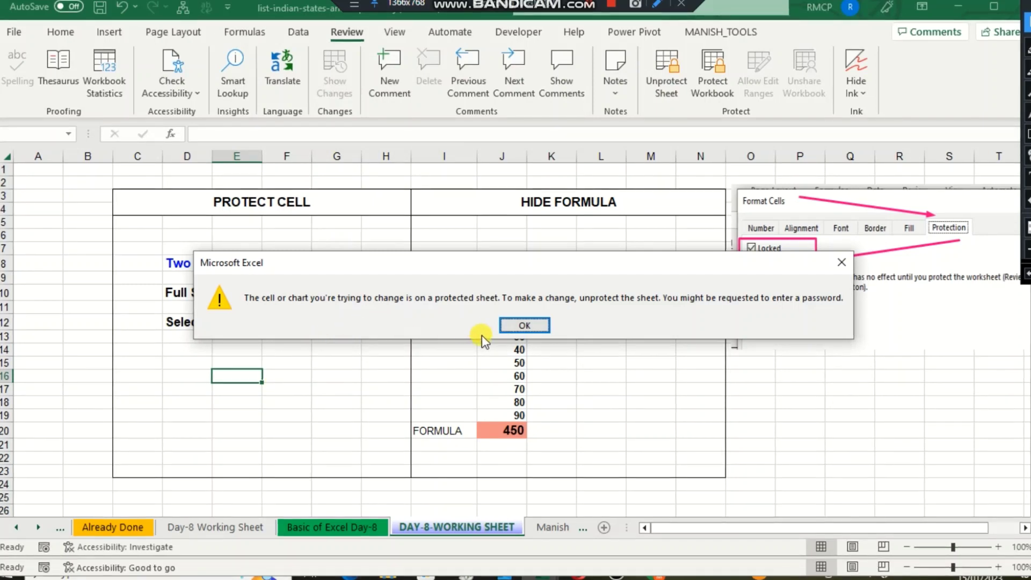
click(514, 324)
click(169, 350)
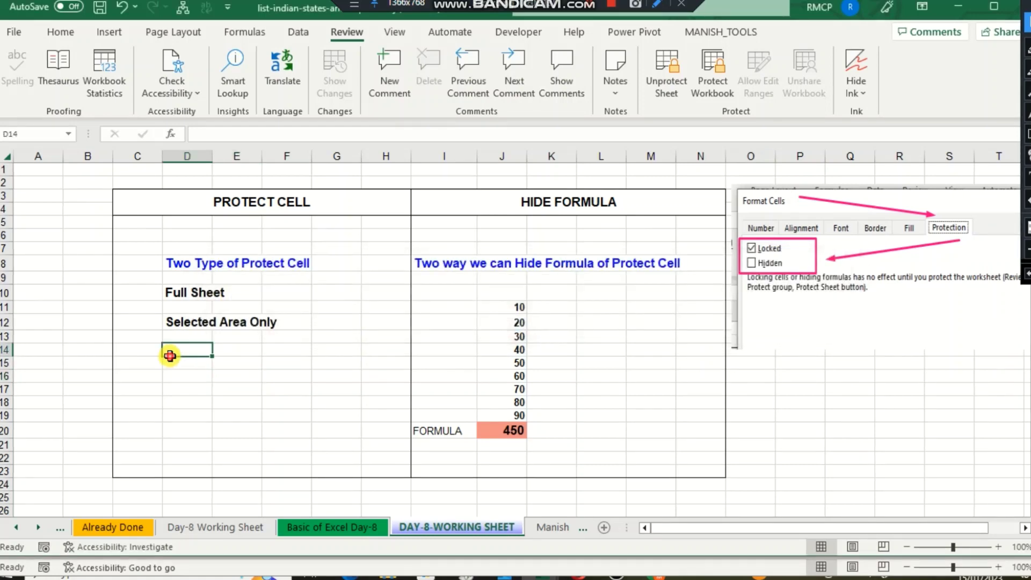
text(a)
click(522, 325)
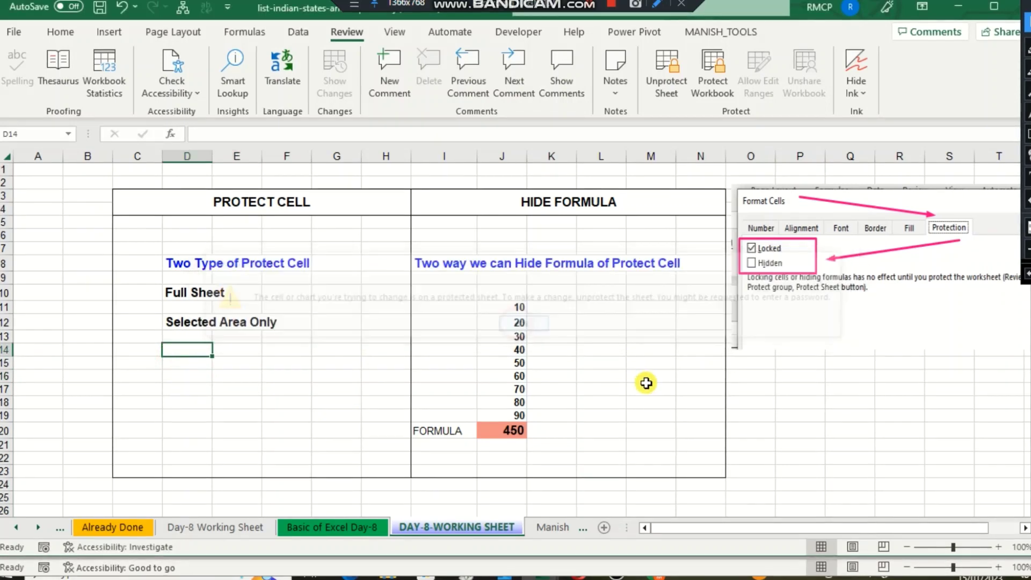
click(855, 420)
key(a)
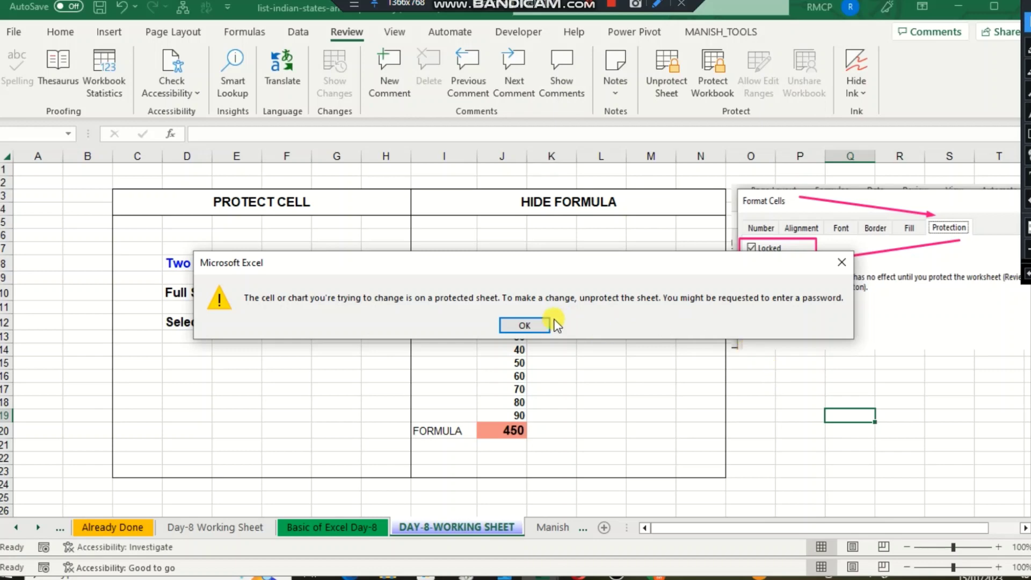
click(526, 324)
click(259, 380)
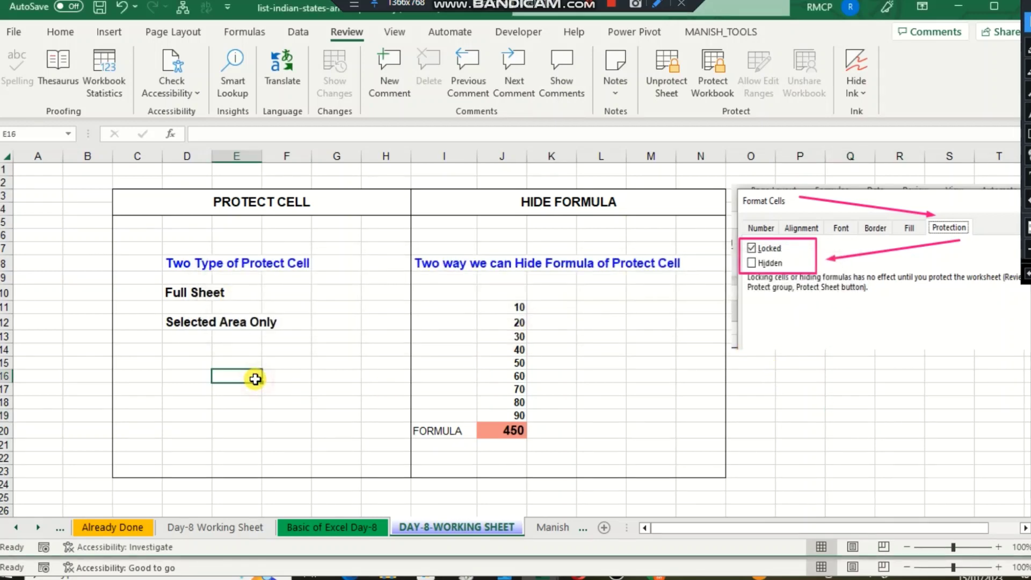
Remove the protection from the worksheet
click(164, 248)
click(6, 156)
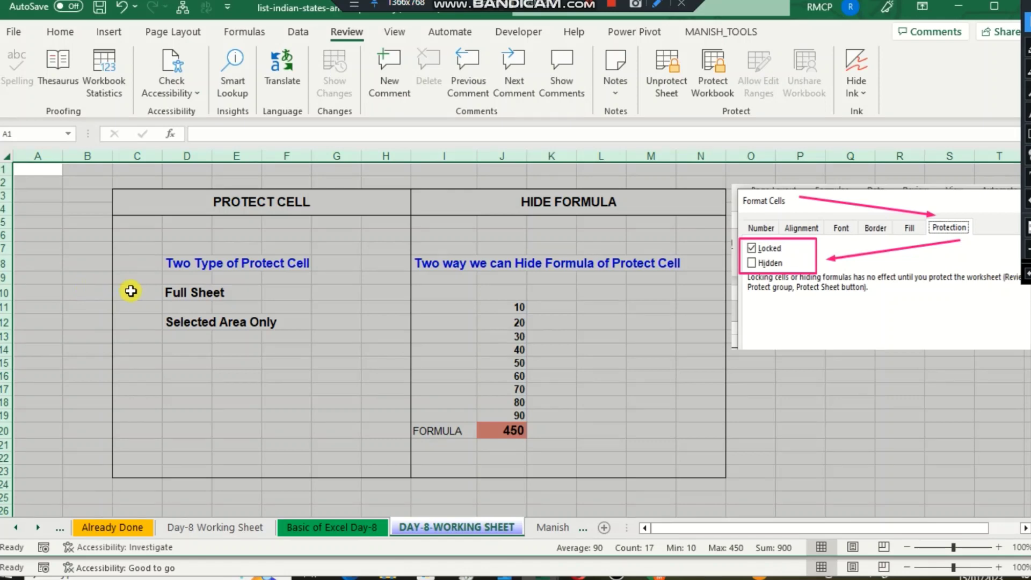
click(409, 330)
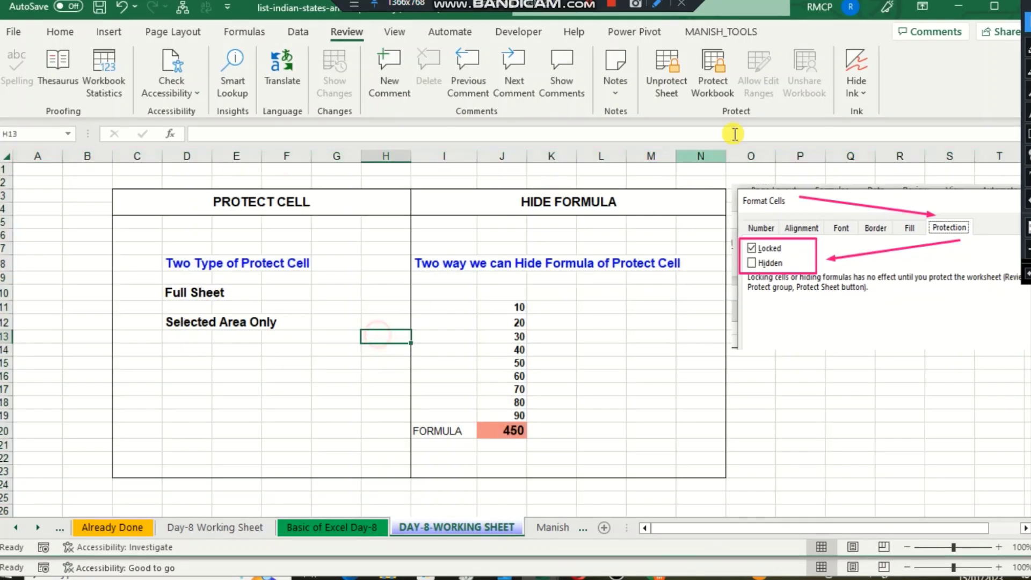
click(673, 91)
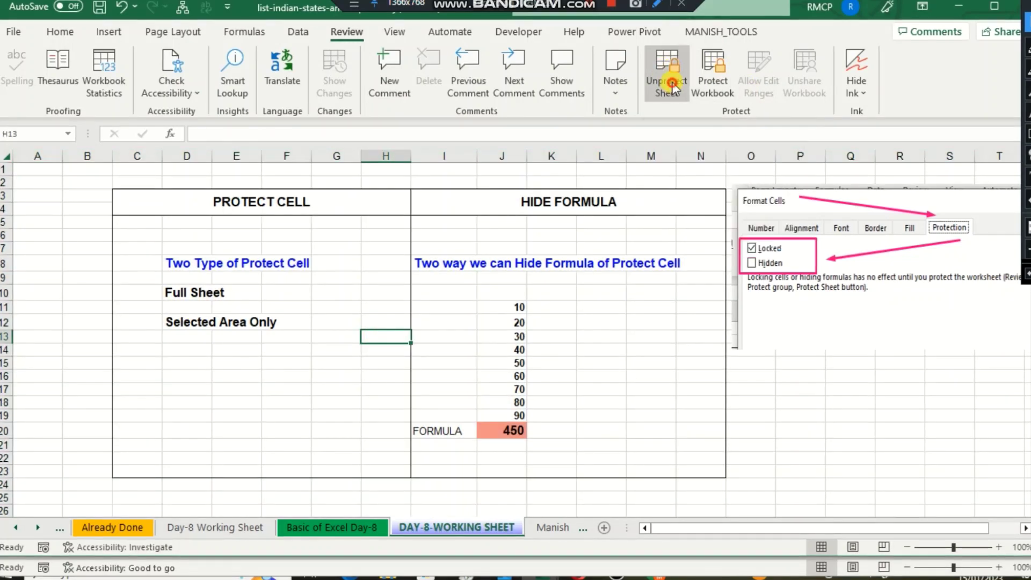
Enter test text on the unprotected sheet: fgfdg in E16, fgfdgfdgfdg in D18 and fdgfdg in F20
click(224, 376)
text(fgfdg)
key(Return)
click(175, 403)
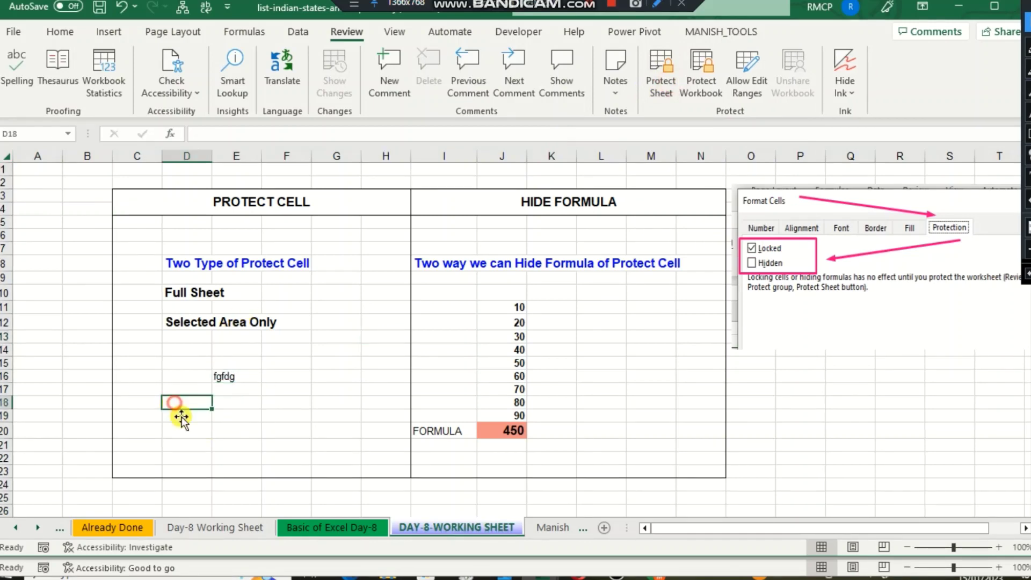
text(fgfdgfdgfdg)
click(304, 395)
click(283, 432)
text(fdgfdg)
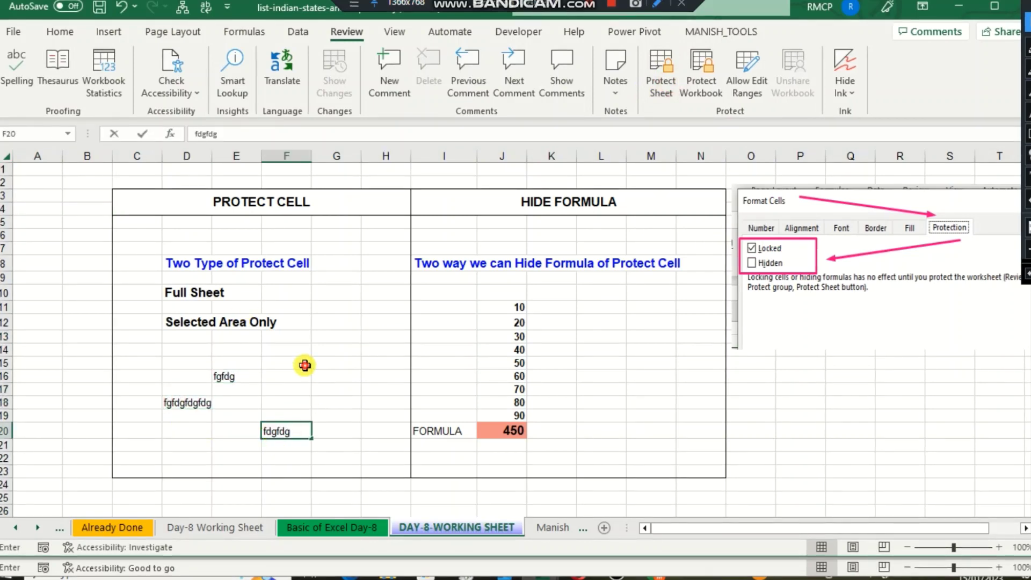
click(305, 364)
Clear the test entries from the range D16:F20
click(168, 372)
drag(168, 372, 271, 428)
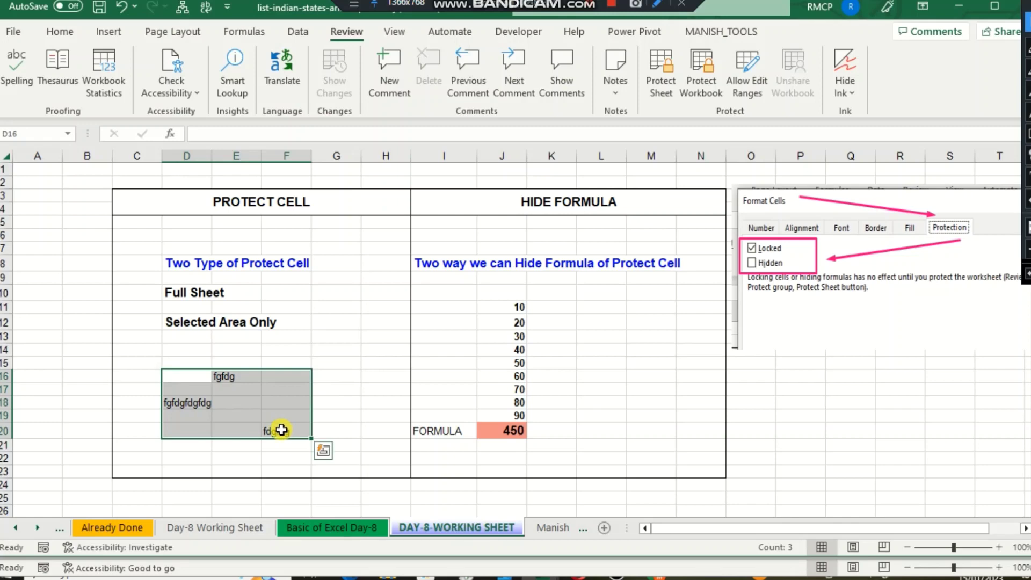
key(Delete)
click(207, 363)
click(152, 375)
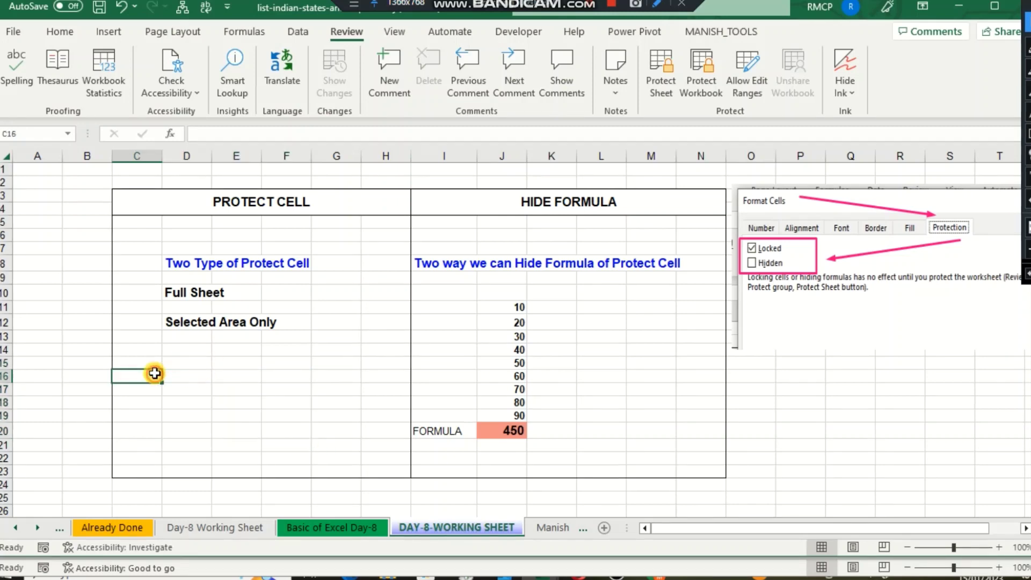
Check the Locked and Hidden settings for all the worksheet's cells without changing them
click(7, 157)
key(ctrl+1)
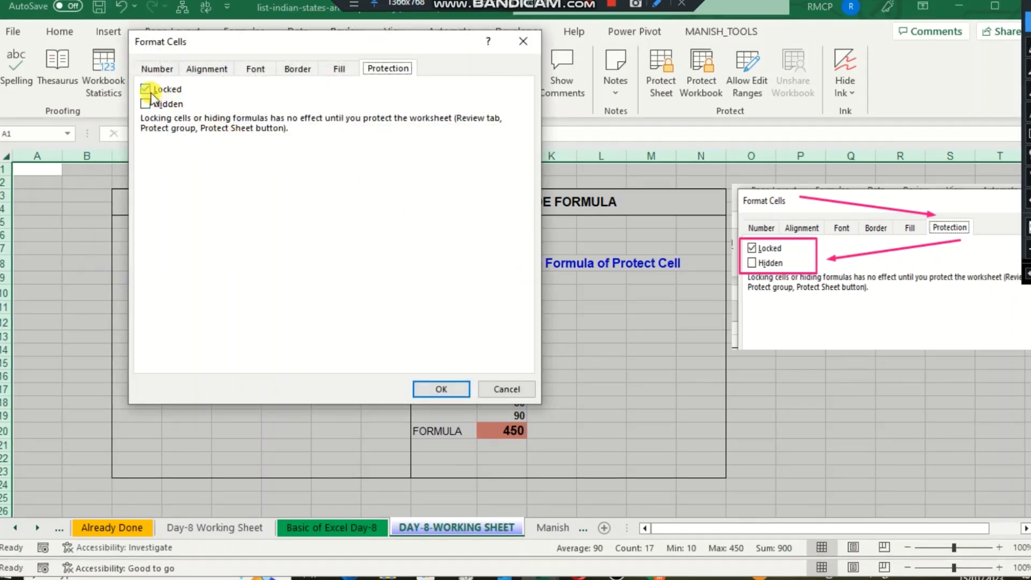
click(503, 390)
click(293, 361)
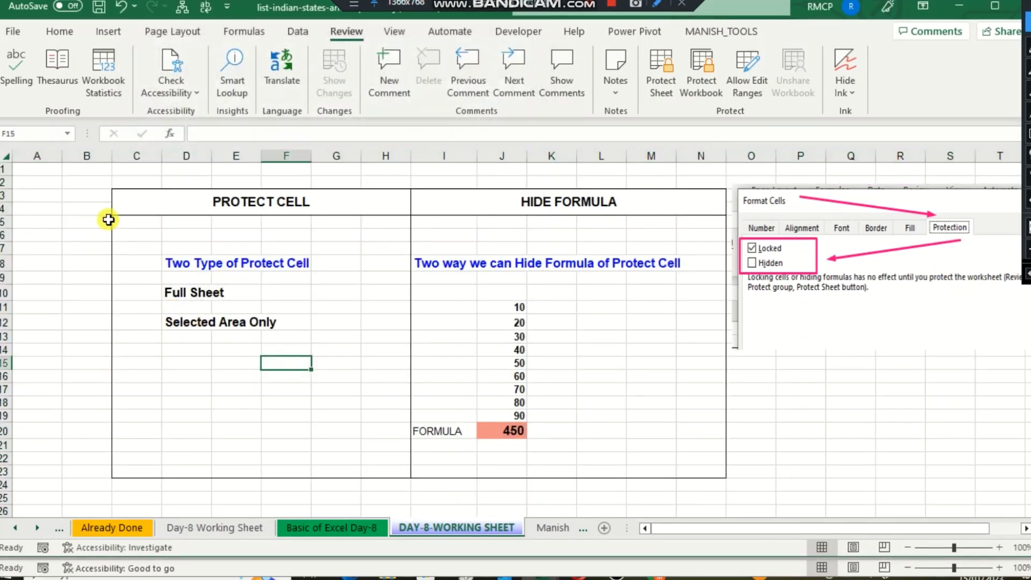
Turn off the Locked attribute for the range C5:H23 under the PROTECT CELL heading
drag(108, 220, 391, 466)
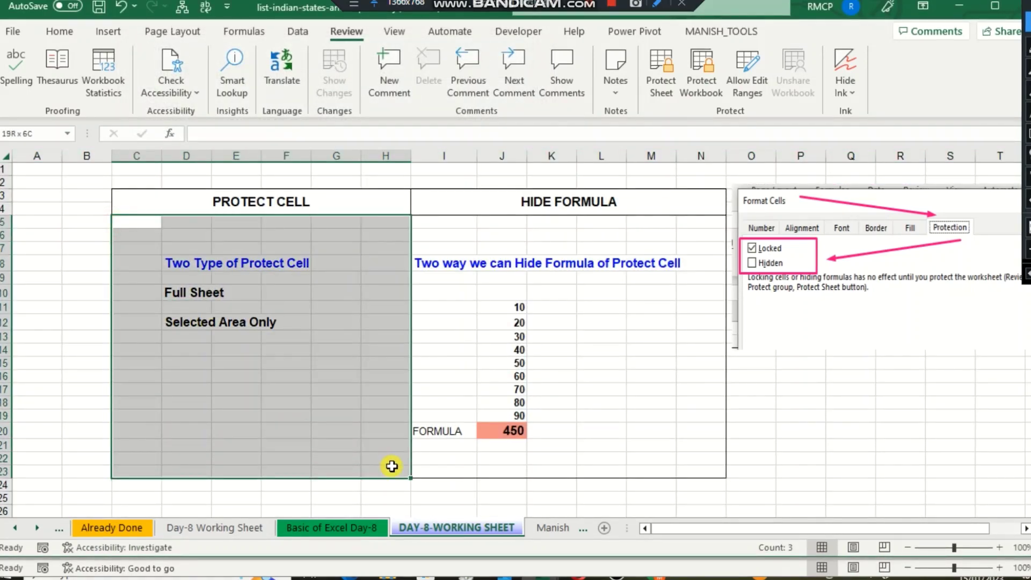
key(ctrl+1)
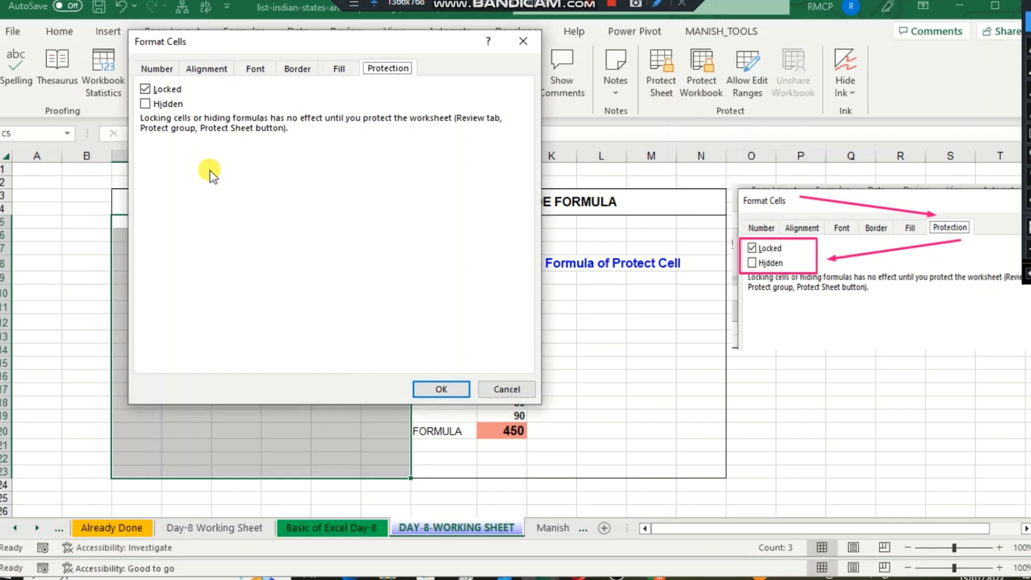
click(165, 89)
click(442, 388)
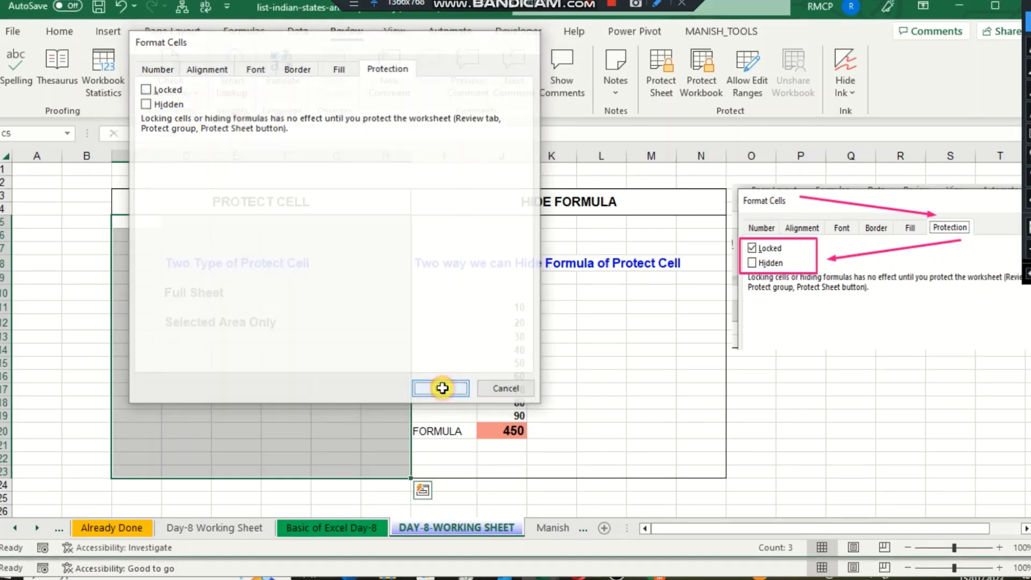
Apply thick outside borders to the range C5:H23 to mark the unlocked area
click(60, 32)
click(204, 87)
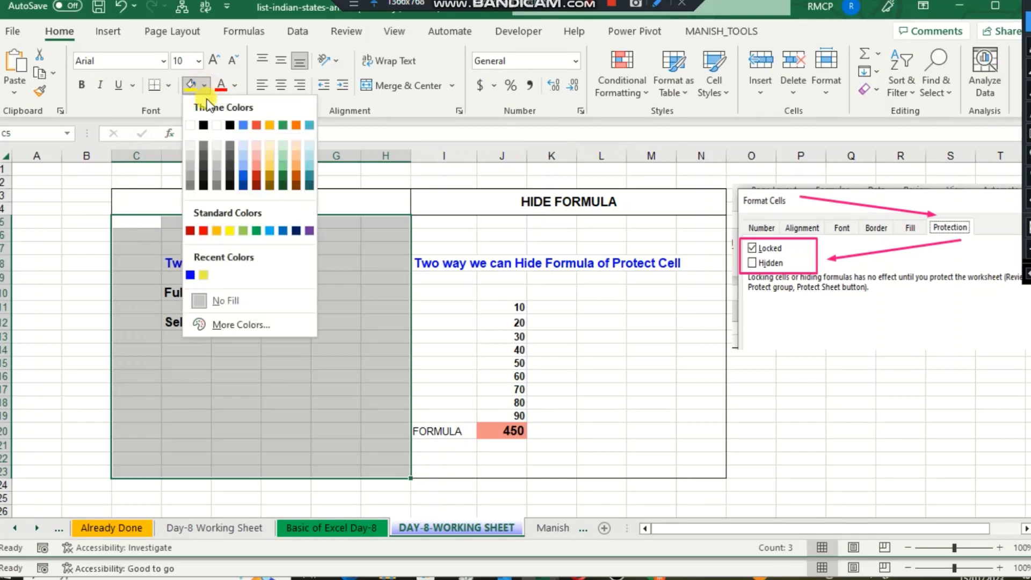
click(169, 84)
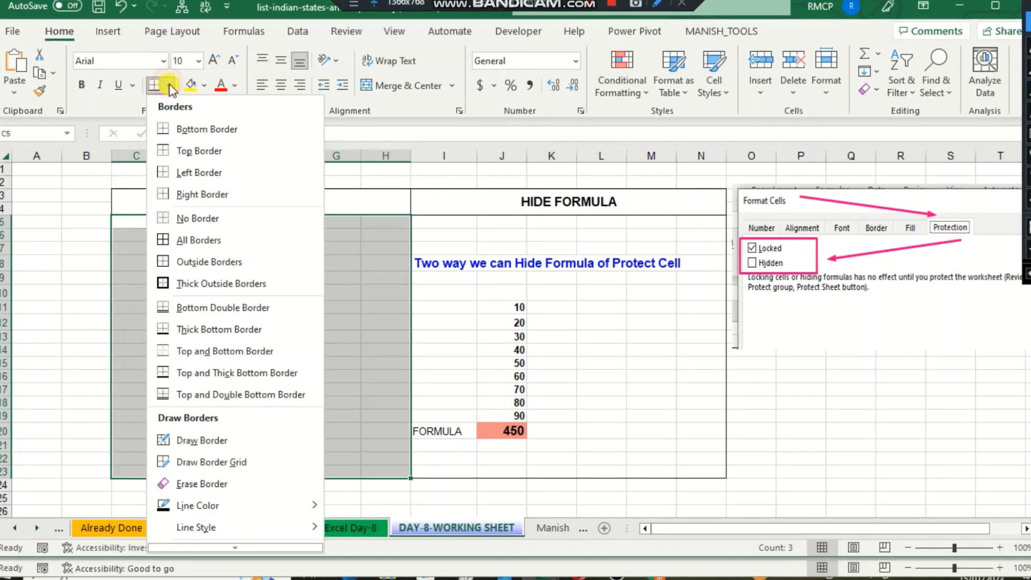
click(221, 283)
click(80, 295)
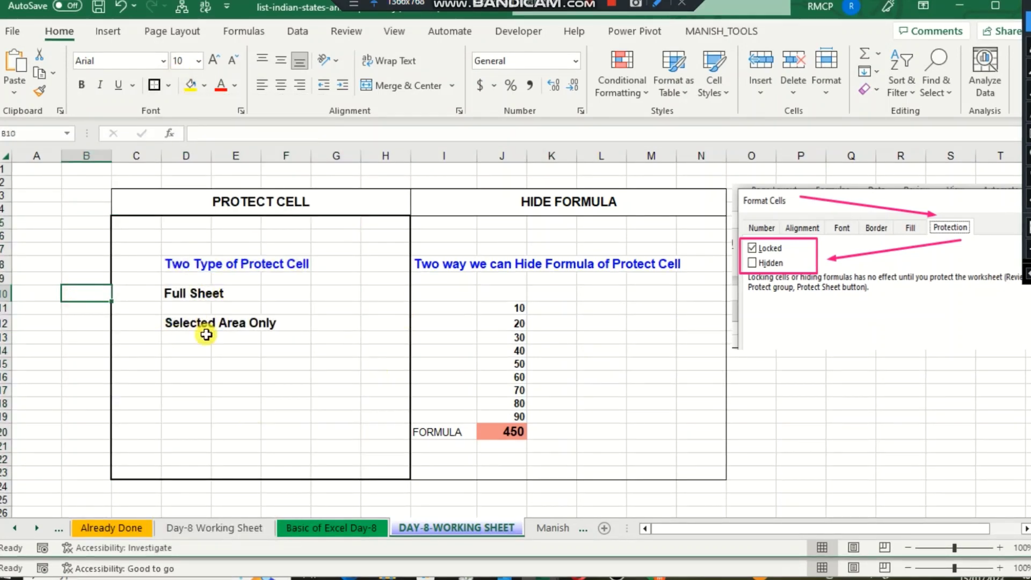
Protect the worksheet so that only the unlocked area inside the thick border stays editable
click(28, 197)
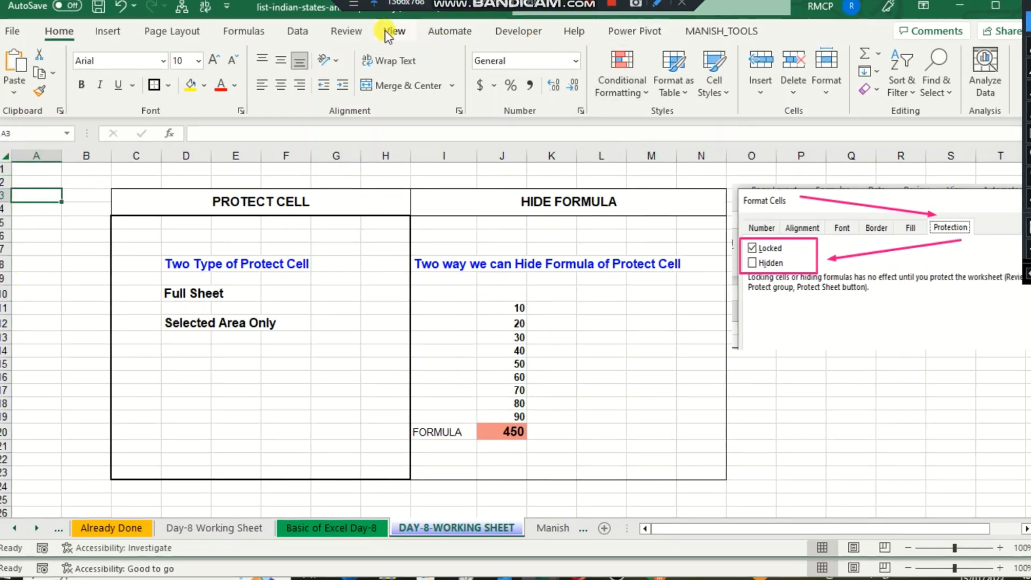
click(331, 32)
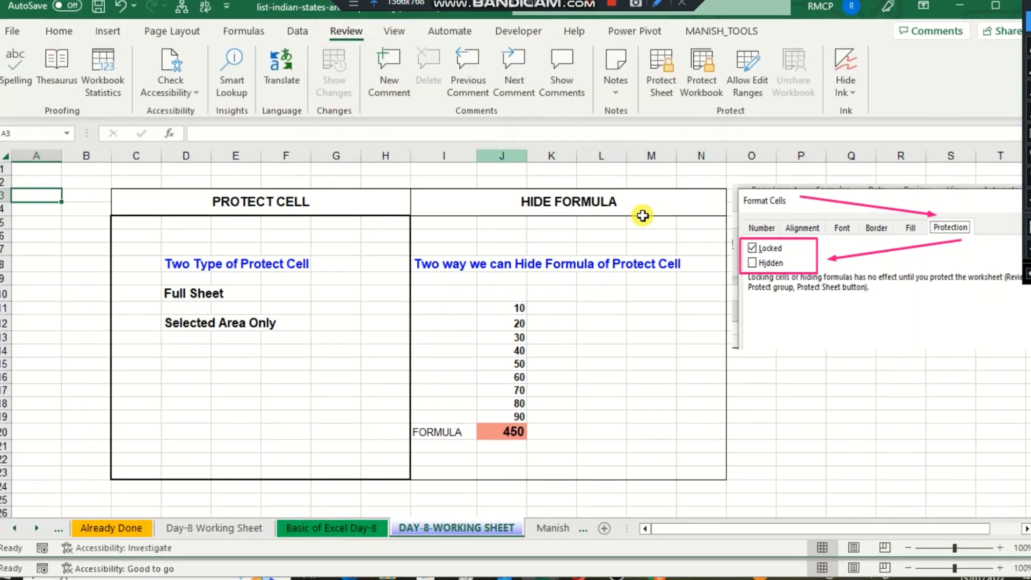
click(664, 68)
click(357, 397)
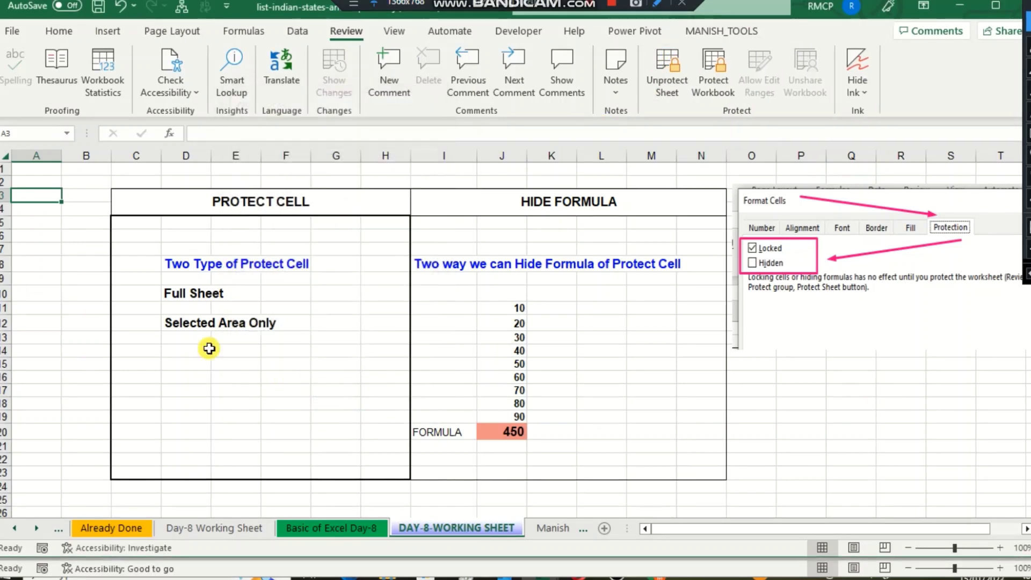
Try to enter a in the locked cells B8 and B24 outside the thick-bordered area
click(68, 270)
key(a)
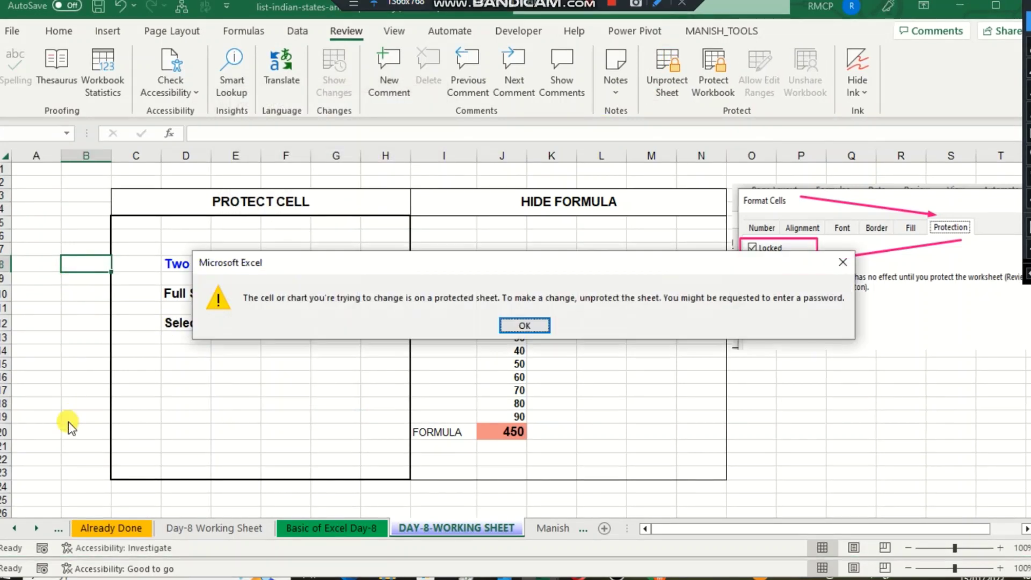
key(Return)
key(Down)
key(Down)
key(Down)
key(Down)
key(Down)
key(Down)
key(Down)
key(Down)
key(Down)
key(Down)
key(Down)
key(Down)
key(Down)
key(Down)
key(Down)
key(Down)
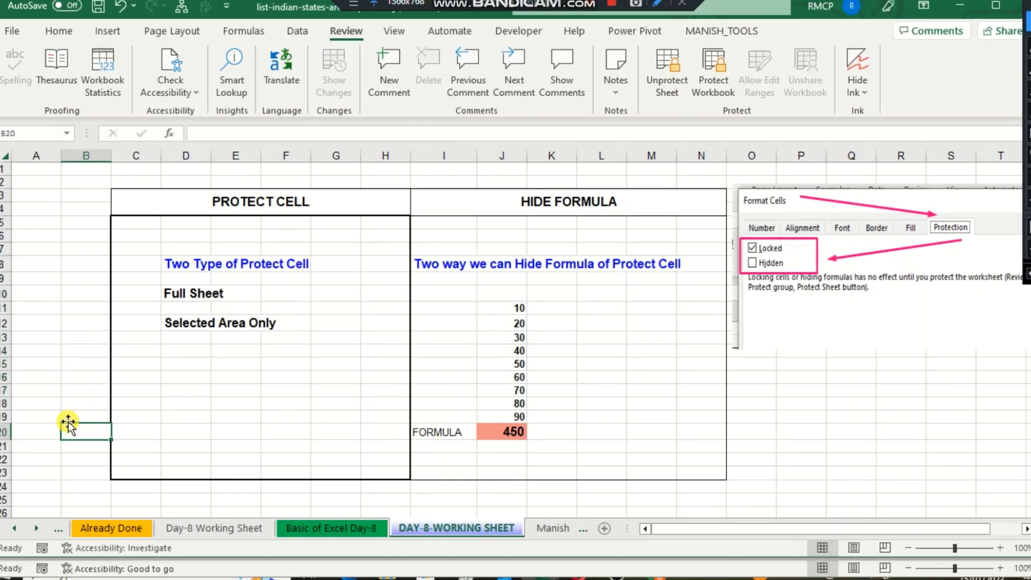
key(a)
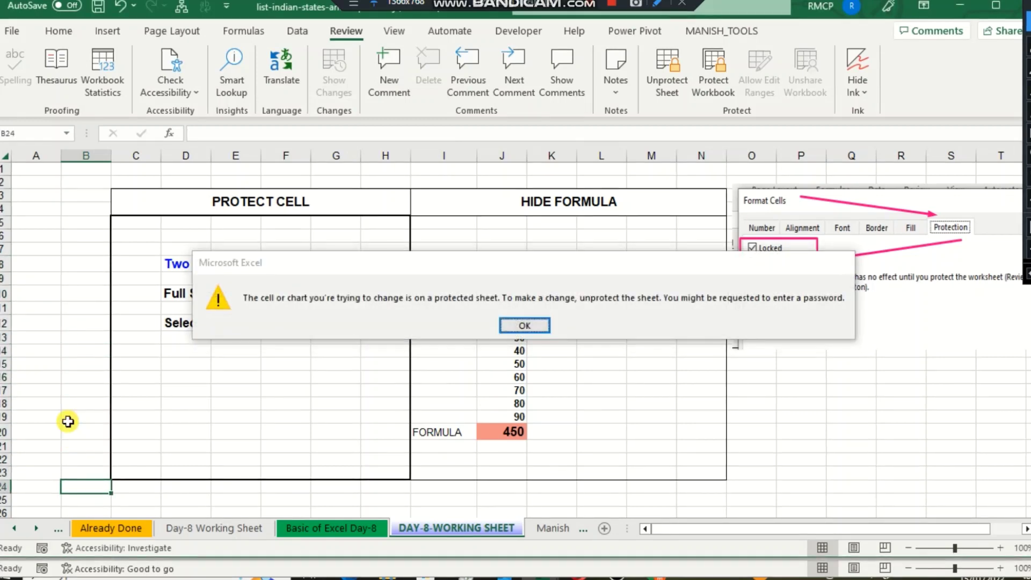
key(Return)
Enter dfsdf in D16 and sdfdsff in E17 inside the unlocked area
key(Right)
key(Up)
key(Up)
key(Up)
key(Up)
key(Up)
key(Right)
key(Up)
key(Up)
key(Up)
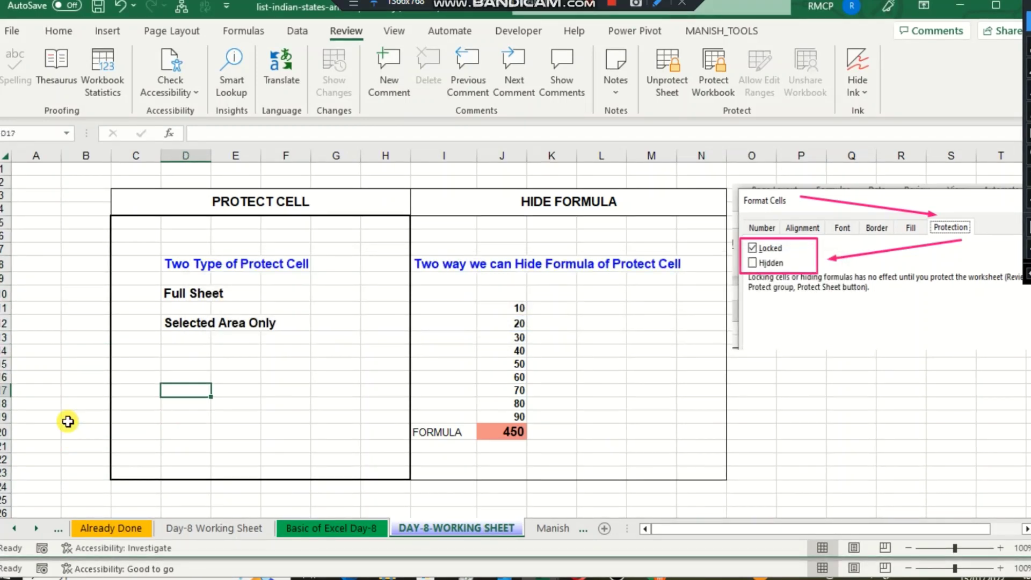
text(dfsdf)
key(Return)
key(Right)
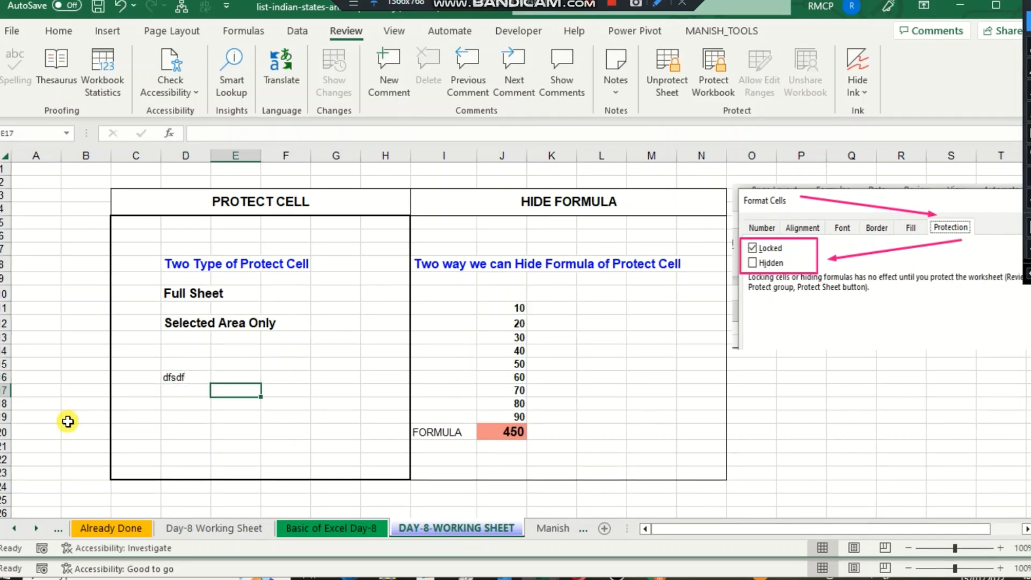
text(sdfdsff)
key(Return)
Try to enter d in the locked cell I19 outside the thick-bordered area
key(Down)
key(Right)
key(Right)
key(Right)
key(Right)
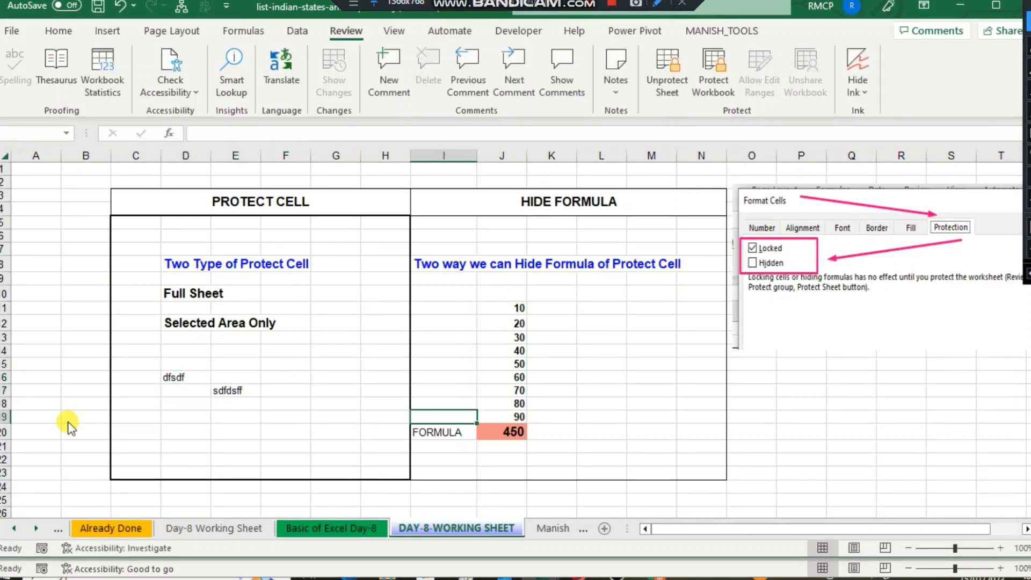
key(d)
key(Return)
key(Right)
key(Right)
key(Right)
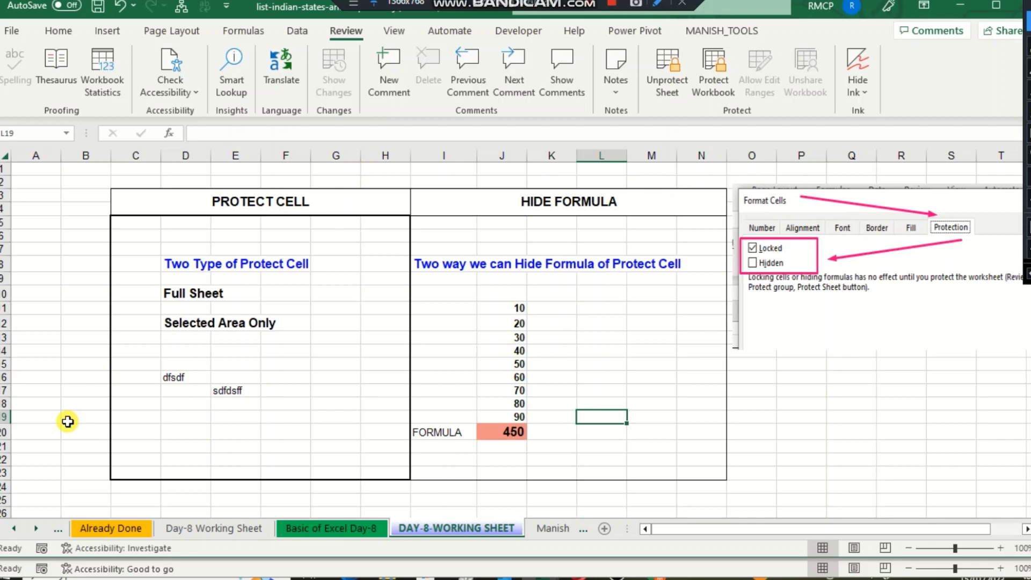
Unprotect the sheet and review the Locked and Hidden attributes of C5:H23 without changing them
drag(131, 223, 396, 488)
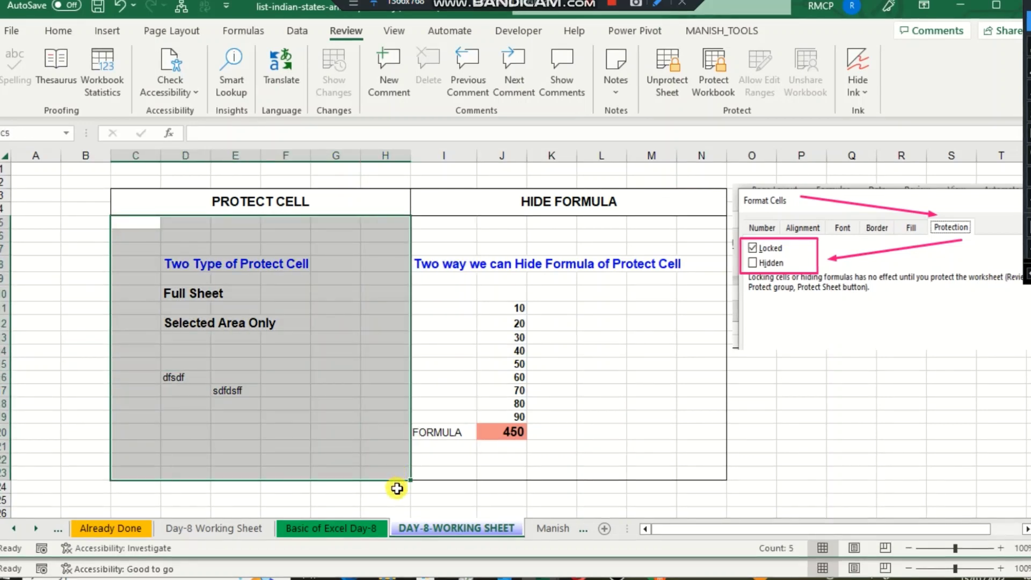
click(672, 97)
key(ctrl+1)
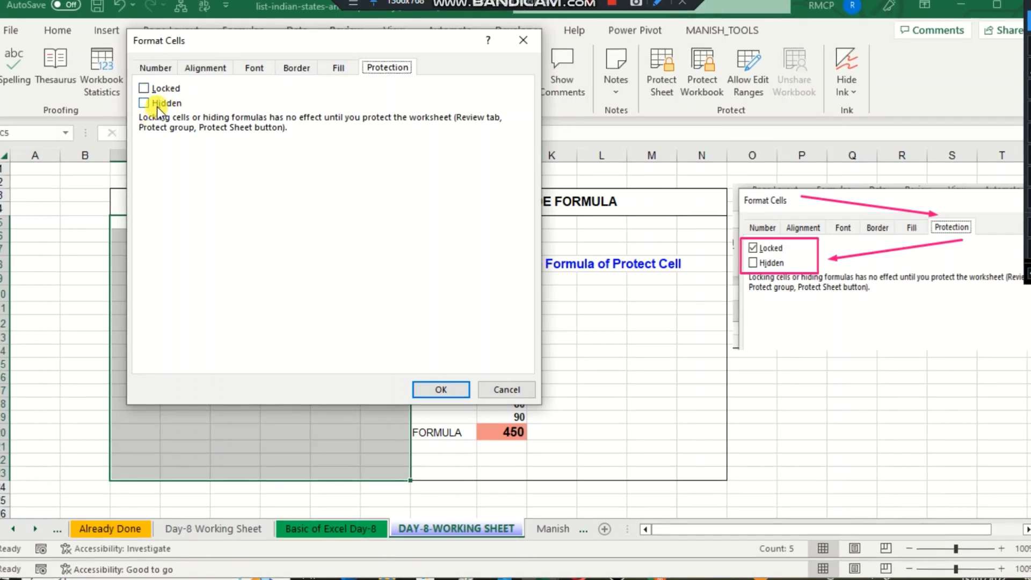
click(506, 389)
Examine the values in J11:J19 and the formula behind the FORMULA total in J20 while the sheet is unprotected
drag(641, 404, 625, 407)
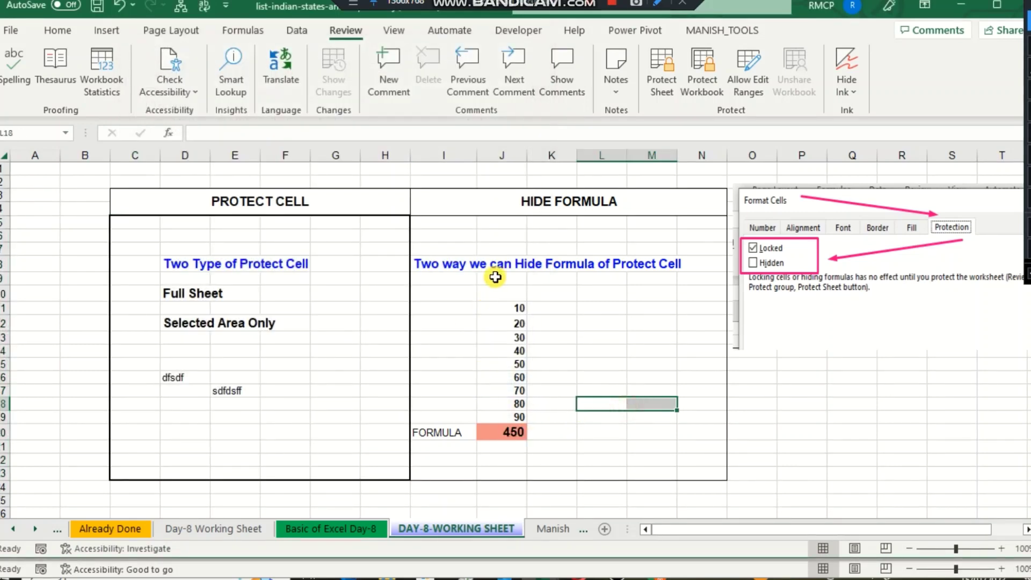
click(517, 430)
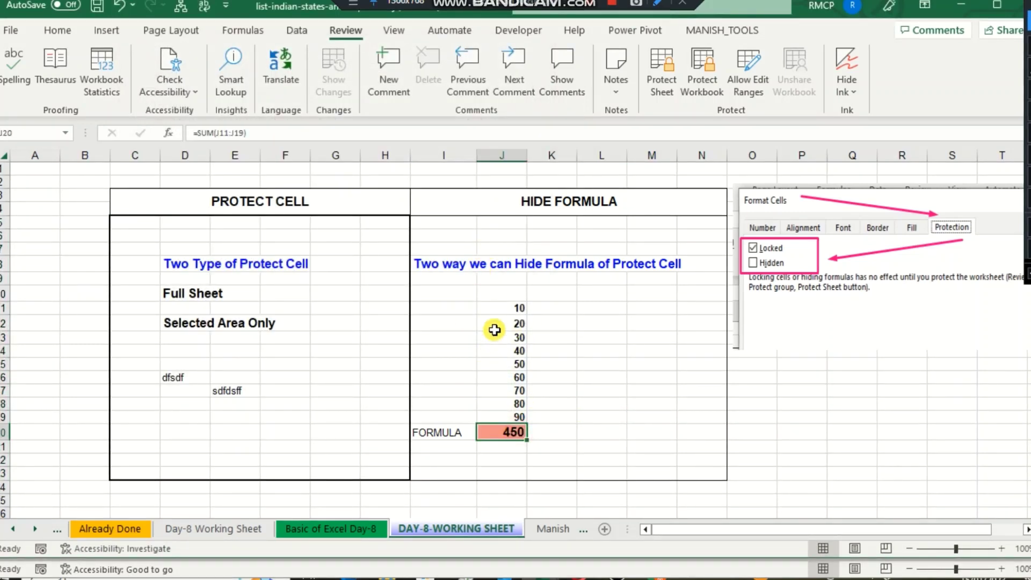
drag(491, 308, 490, 428)
click(624, 393)
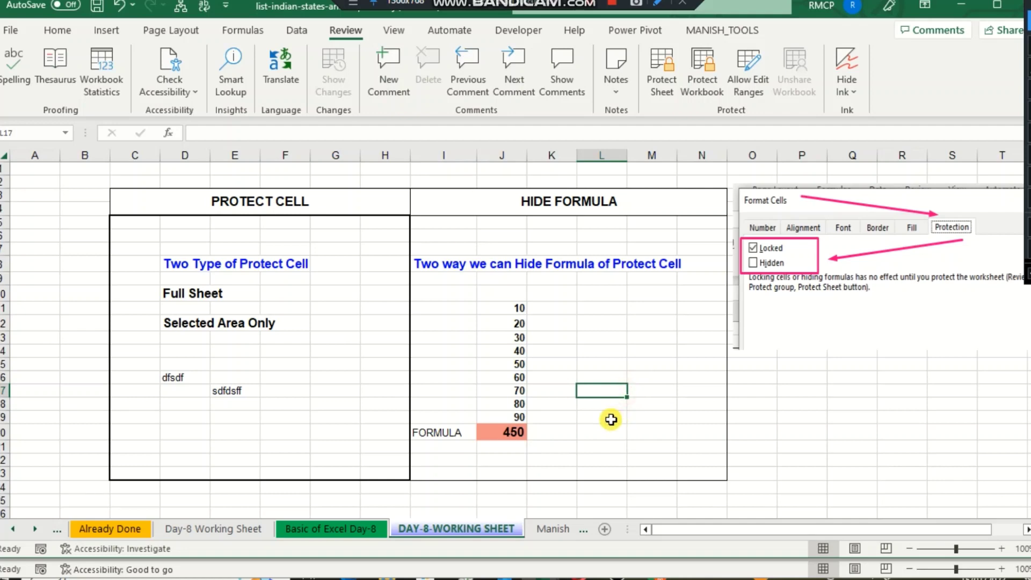
scroll(714, 460, up, 3)
scroll(793, 465, up, 2)
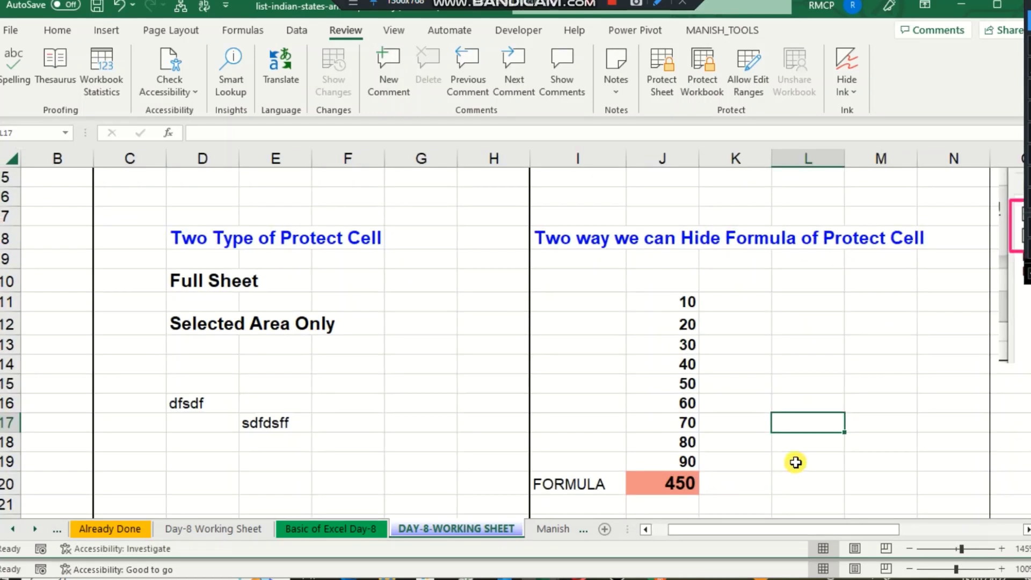
scroll(814, 433, down, 1)
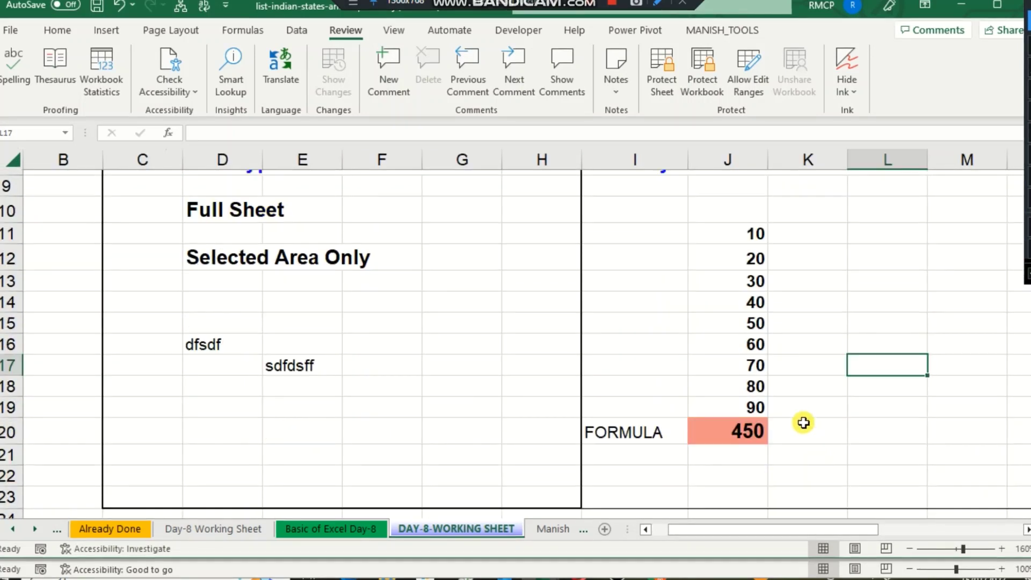
click(739, 237)
click(719, 295)
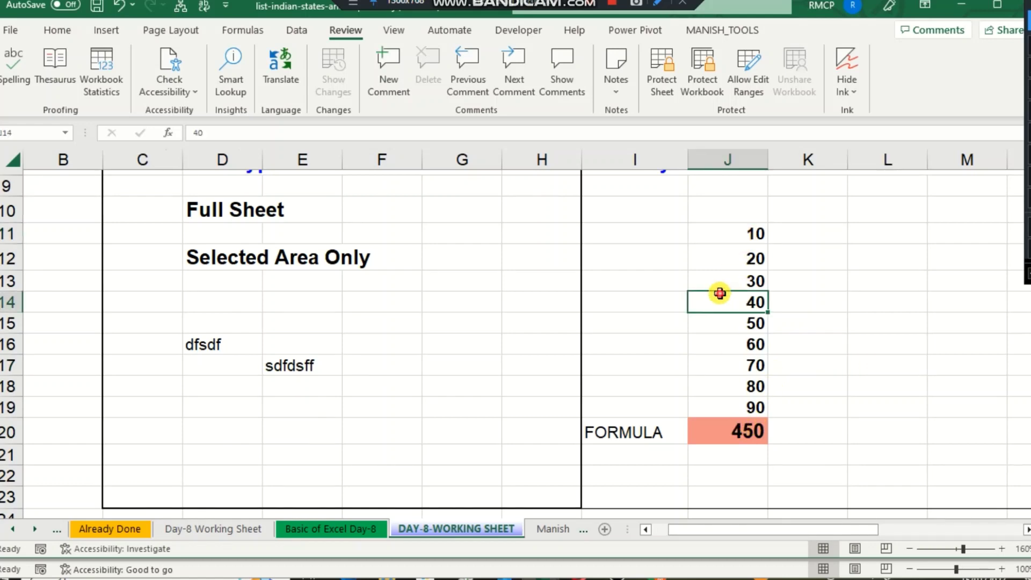
click(722, 342)
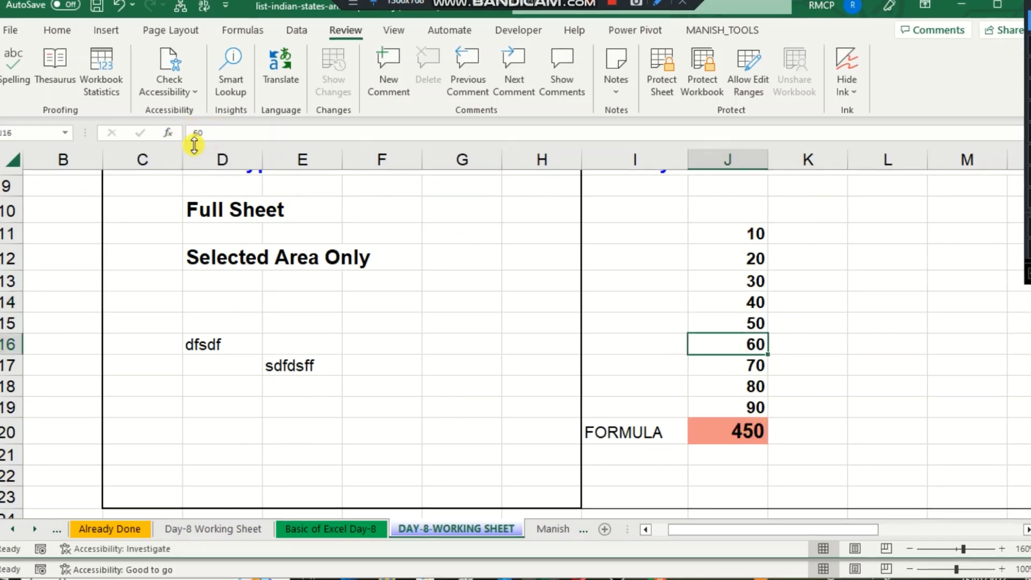
click(726, 370)
click(750, 436)
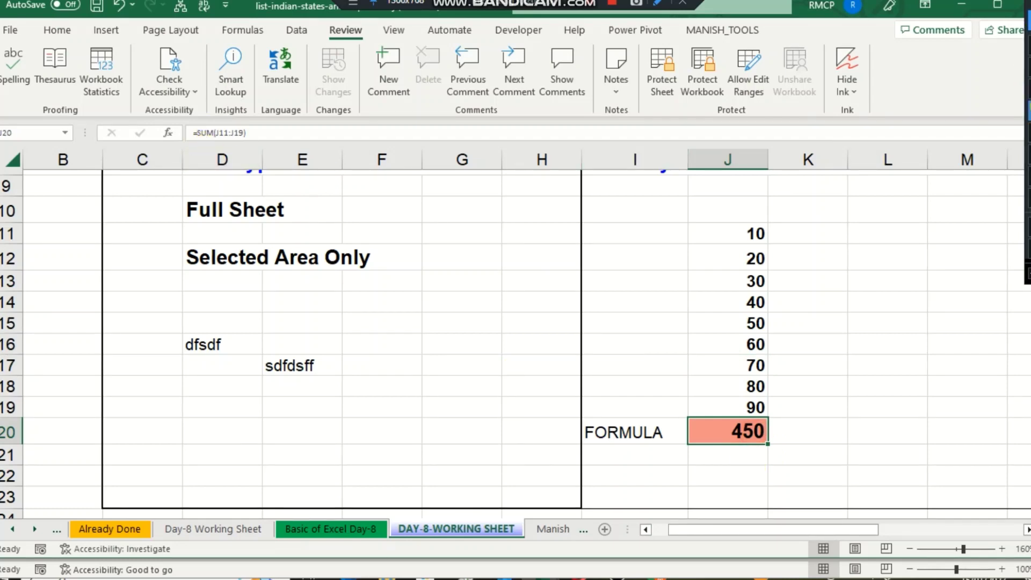
click(746, 427)
mouse_move(736, 423)
mouse_down()
mouse_move(207, 133)
mouse_move(228, 139)
mouse_up()
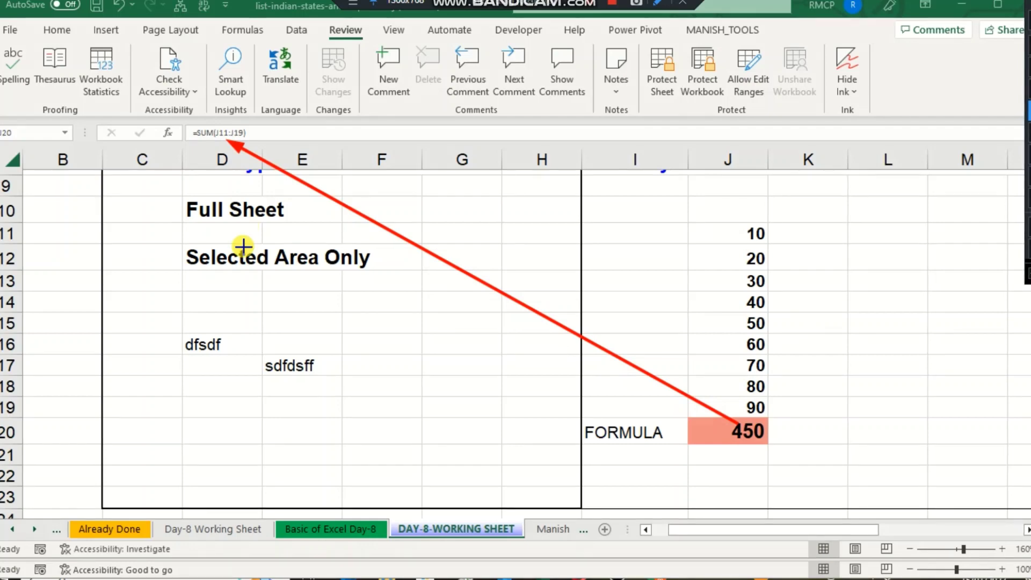
key(Escape)
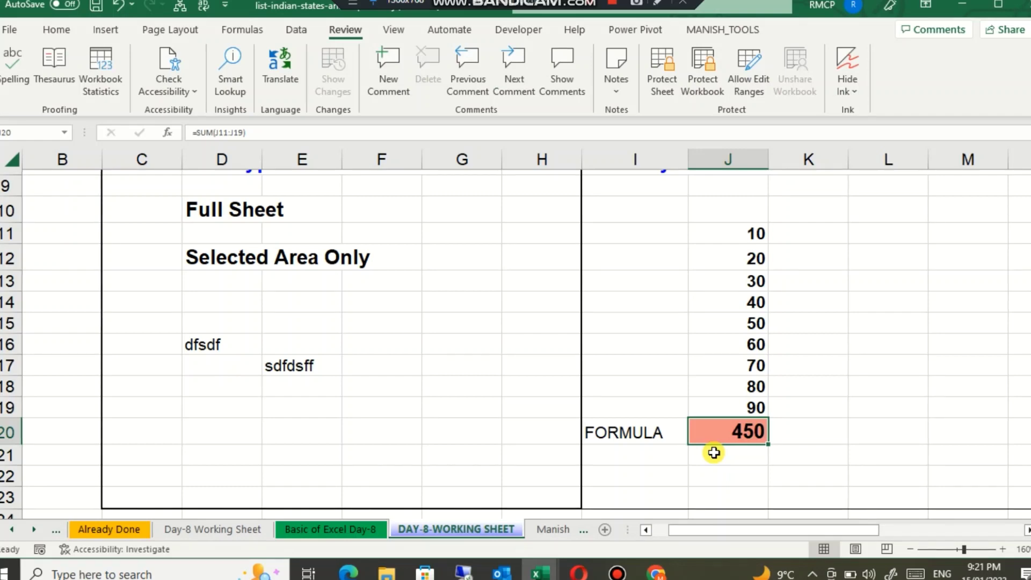
Turn on the Hidden attribute along with Locked for J20, and protect the sheet without a password
key(ctrl+1)
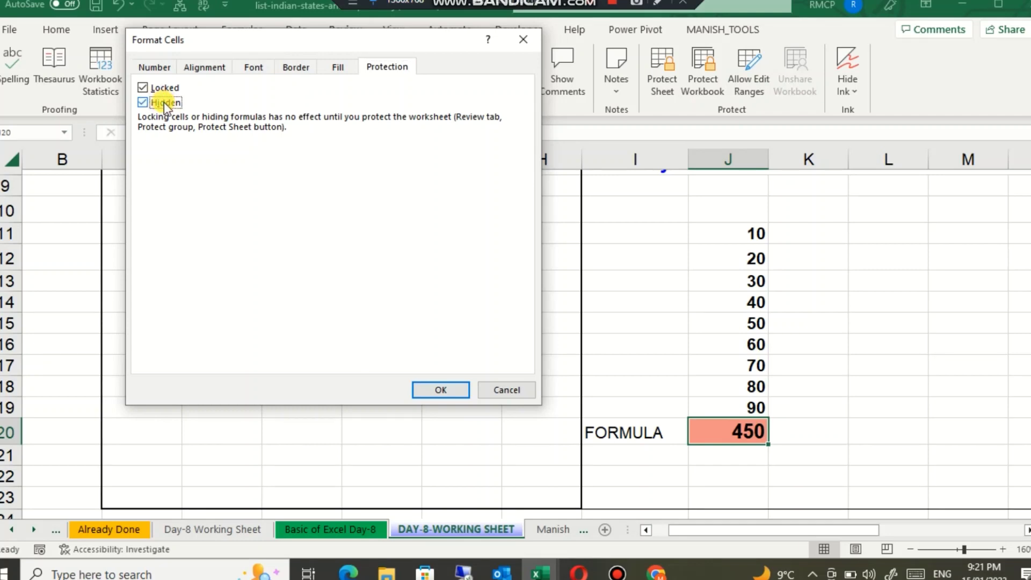
click(439, 391)
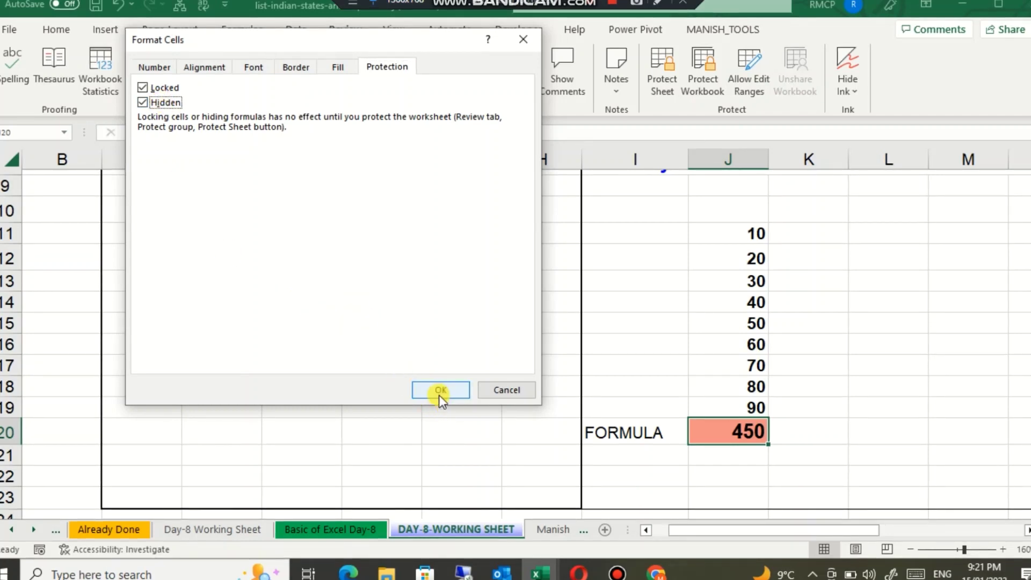
click(728, 276)
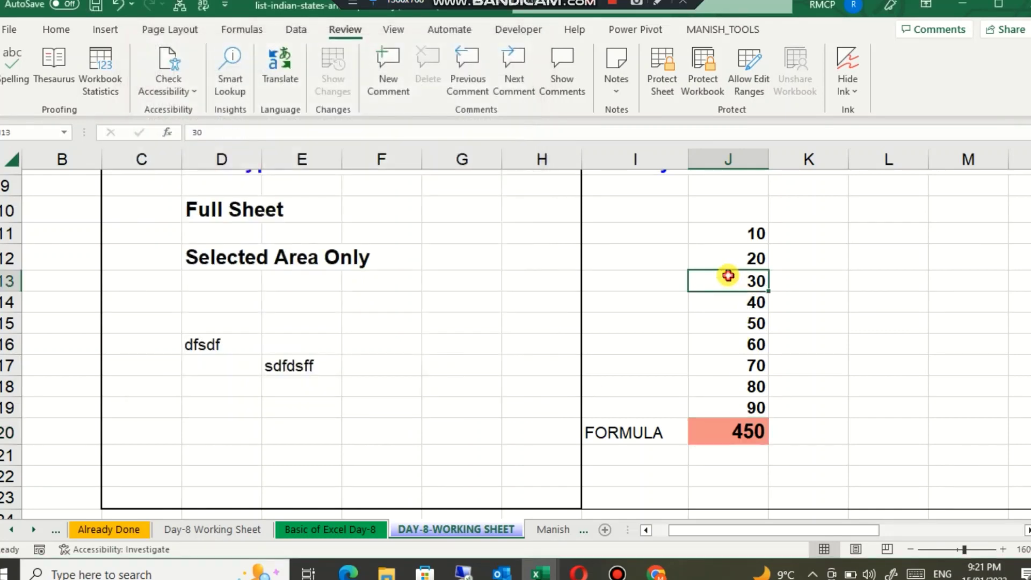
click(662, 83)
click(341, 399)
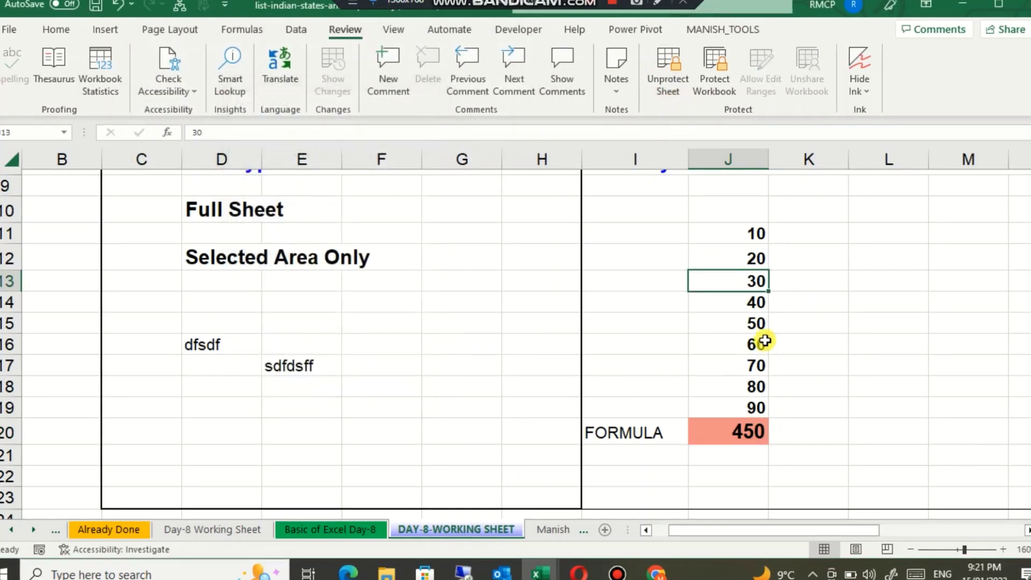
Check whether the protected sheet shows the contents of J16 and the formula of J20 in the formula bar
click(751, 345)
click(721, 428)
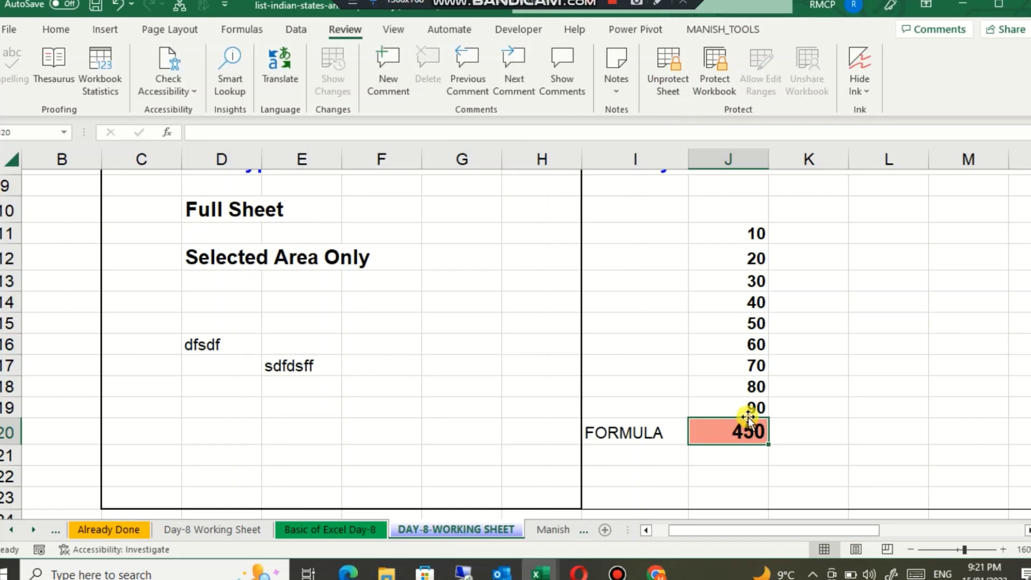
click(658, 2)
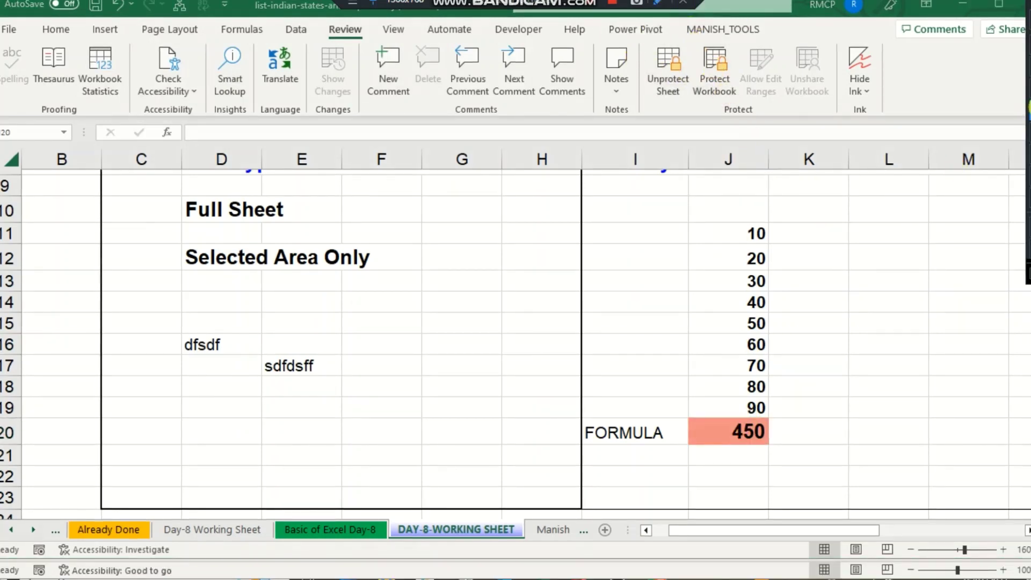
mouse_move(729, 416)
mouse_down()
mouse_move(661, 368)
mouse_move(247, 184)
mouse_move(223, 136)
mouse_up()
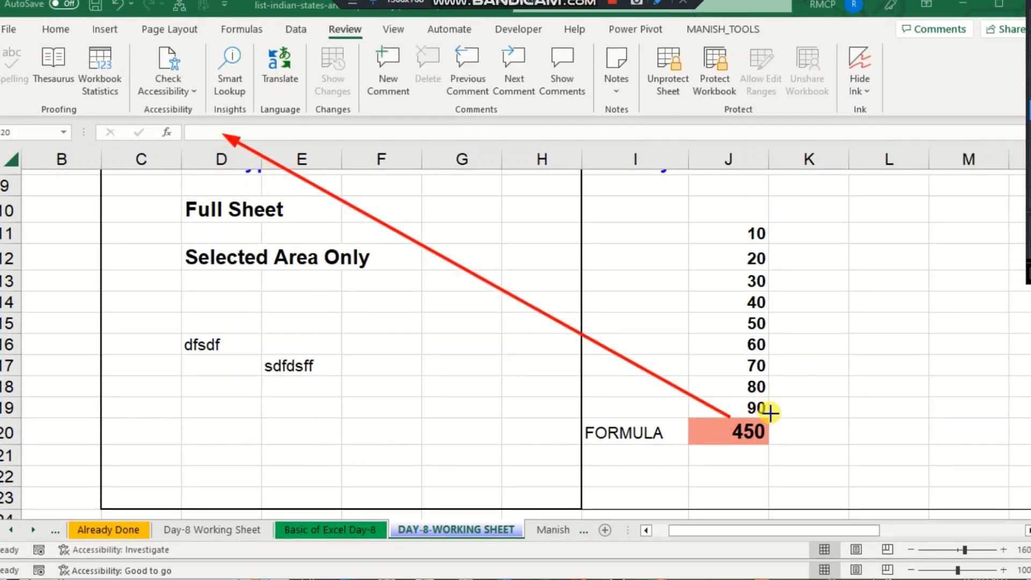
click(1027, 271)
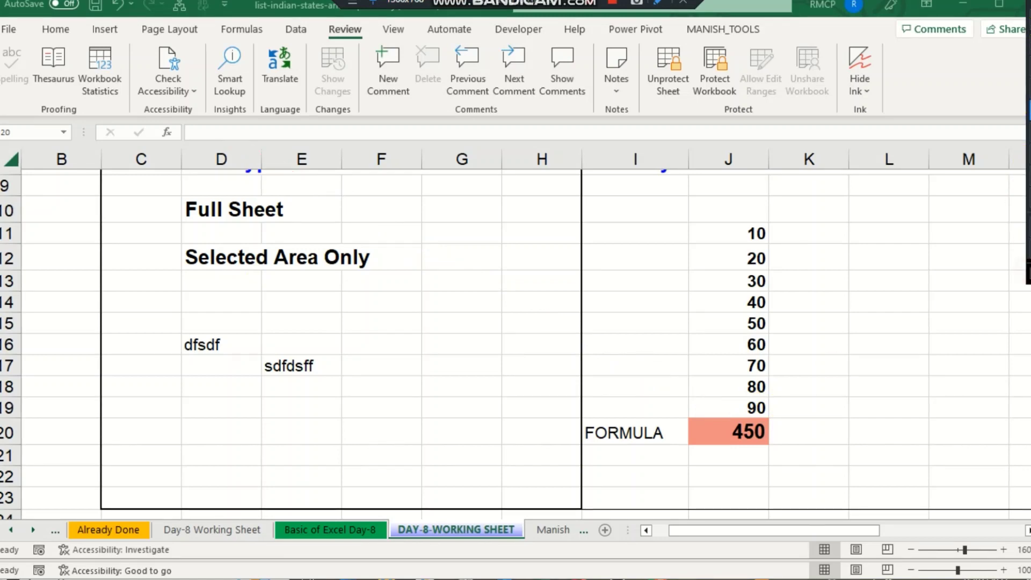
click(749, 402)
click(722, 472)
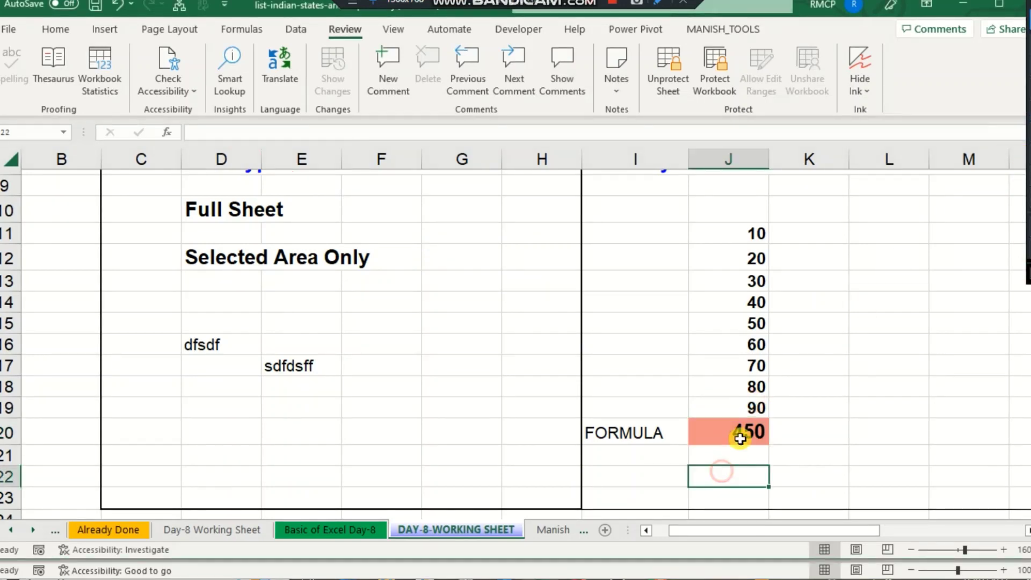
click(738, 425)
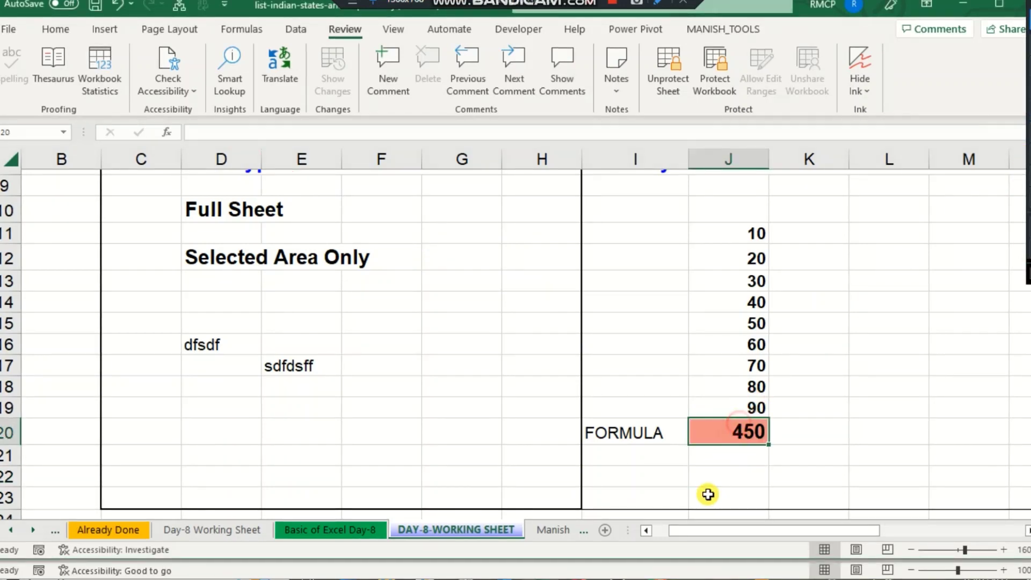
Unprotect the sheet and turn off the Hidden attribute of J20, leaving it Locked
click(657, 70)
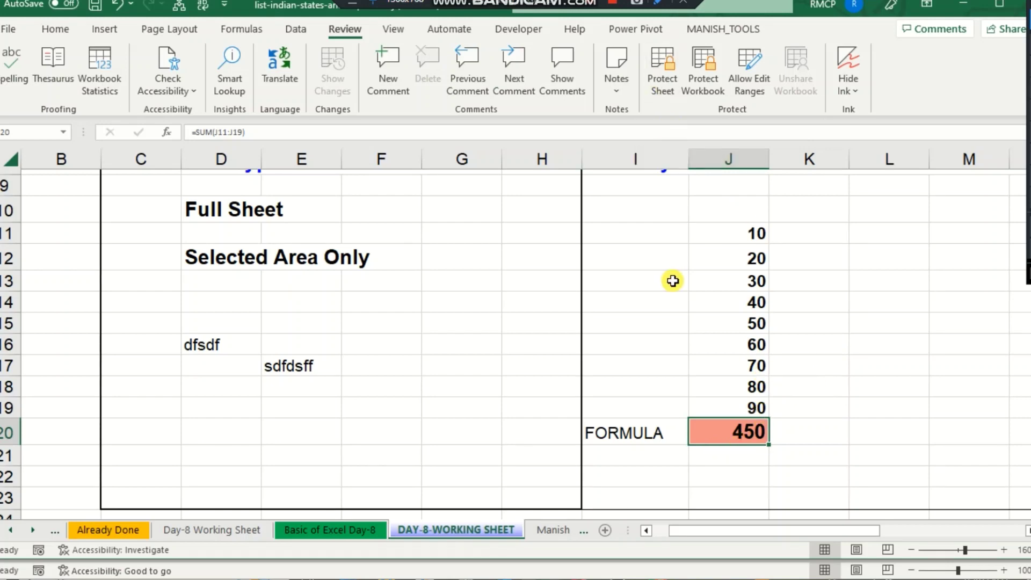
key(ctrl+1)
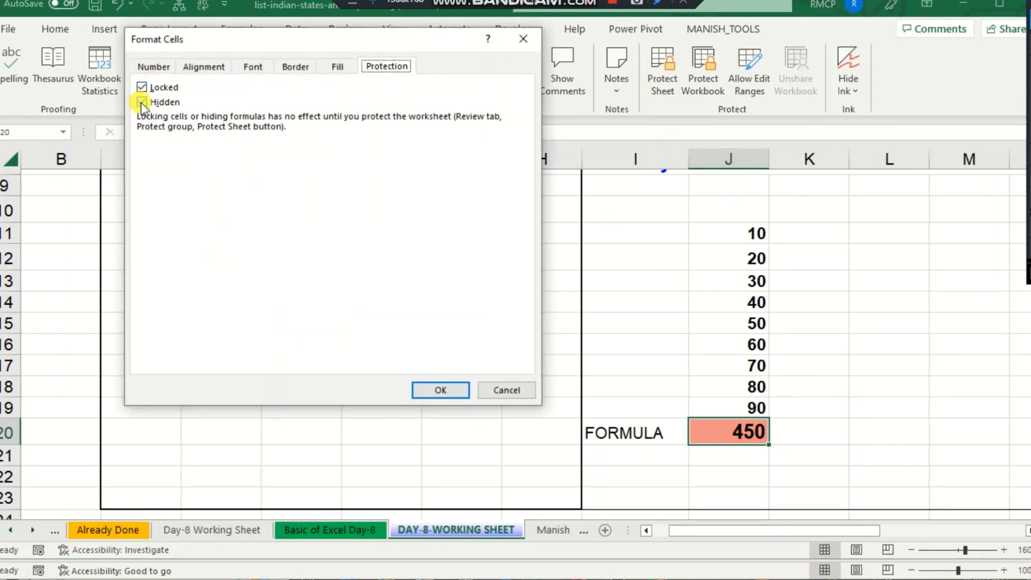
click(141, 102)
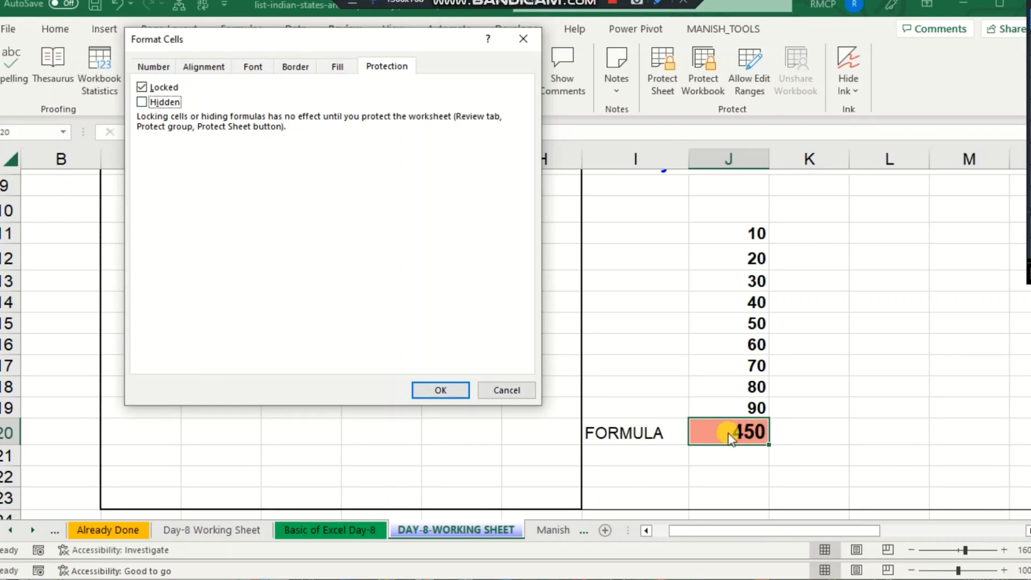
click(439, 390)
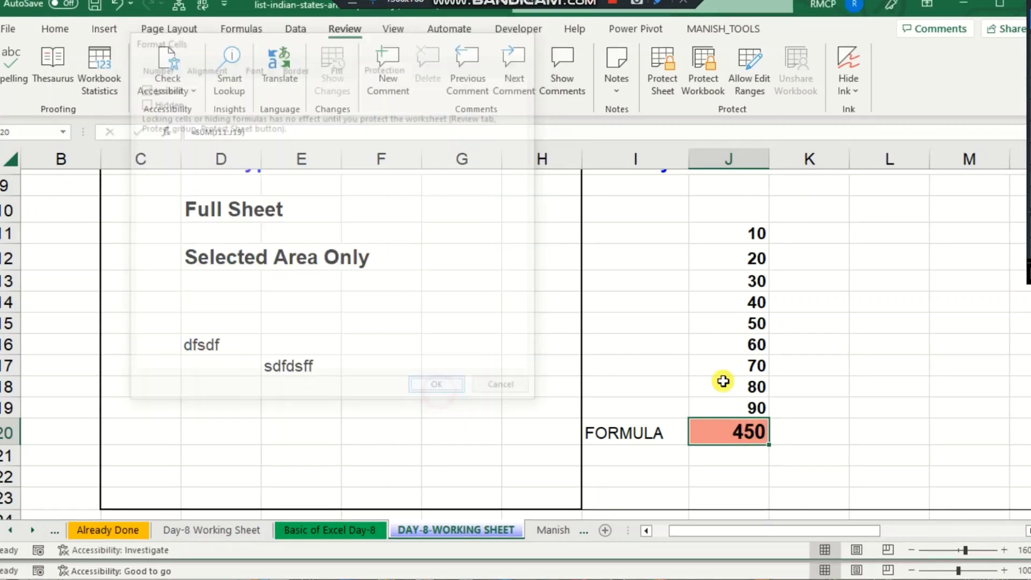
Protect the sheet without a password using the default permissions, and check the formula display for J20
click(661, 76)
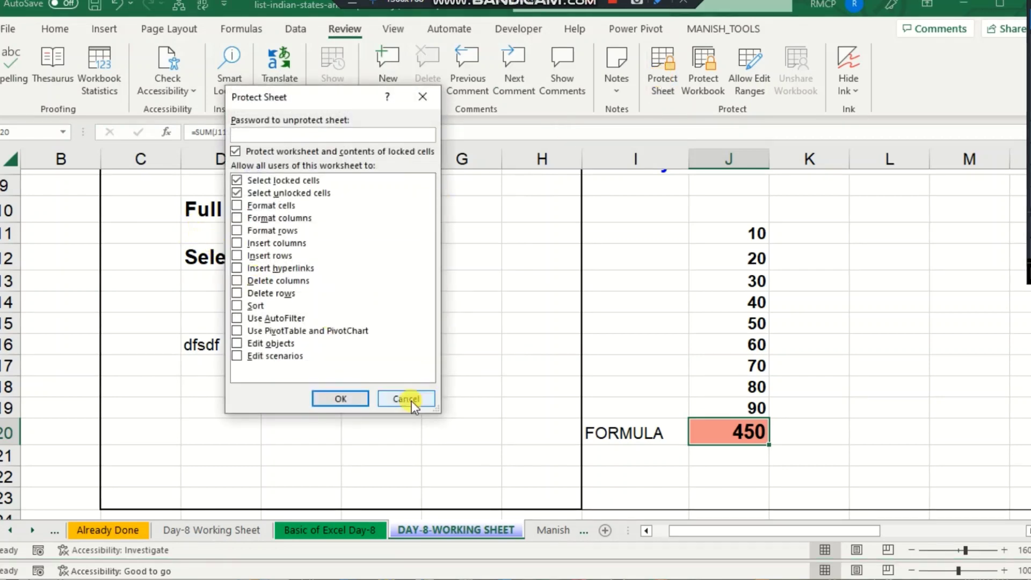
click(340, 398)
click(756, 300)
click(746, 440)
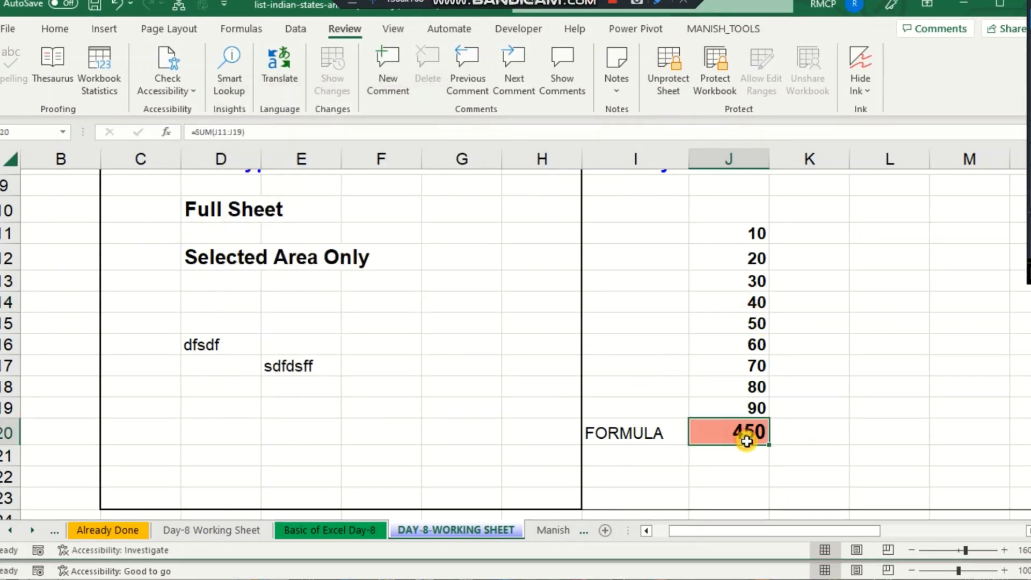
Try to edit the locked cells J15, J10 and I13 on the protected sheet
double_click(696, 327)
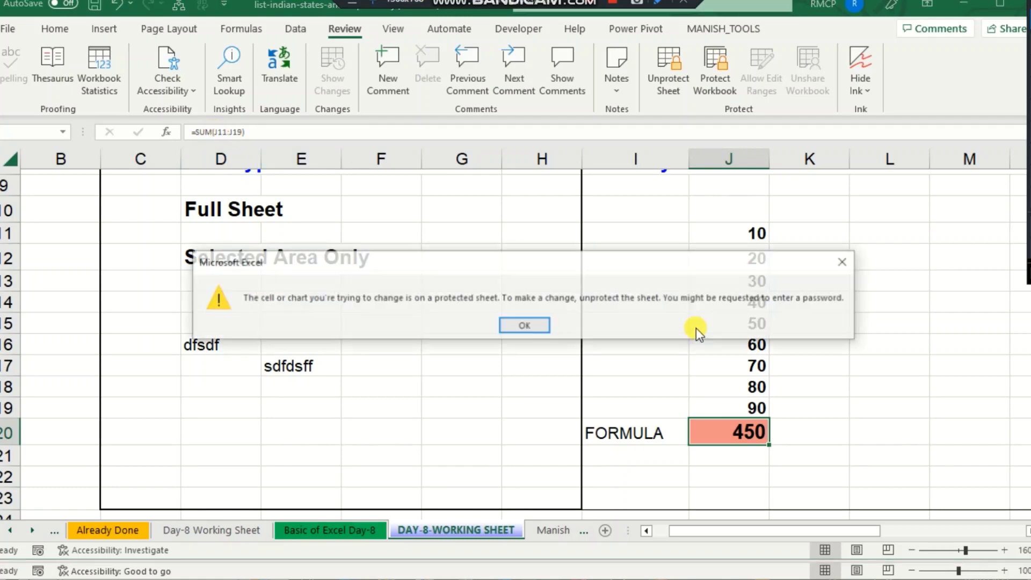
click(520, 327)
click(525, 322)
double_click(746, 208)
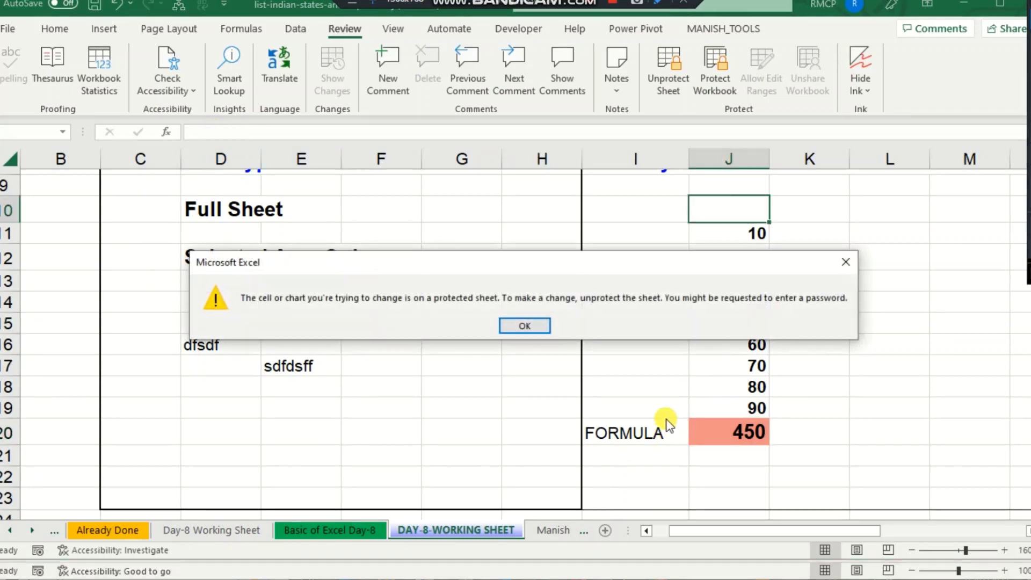
key(Return)
double_click(677, 285)
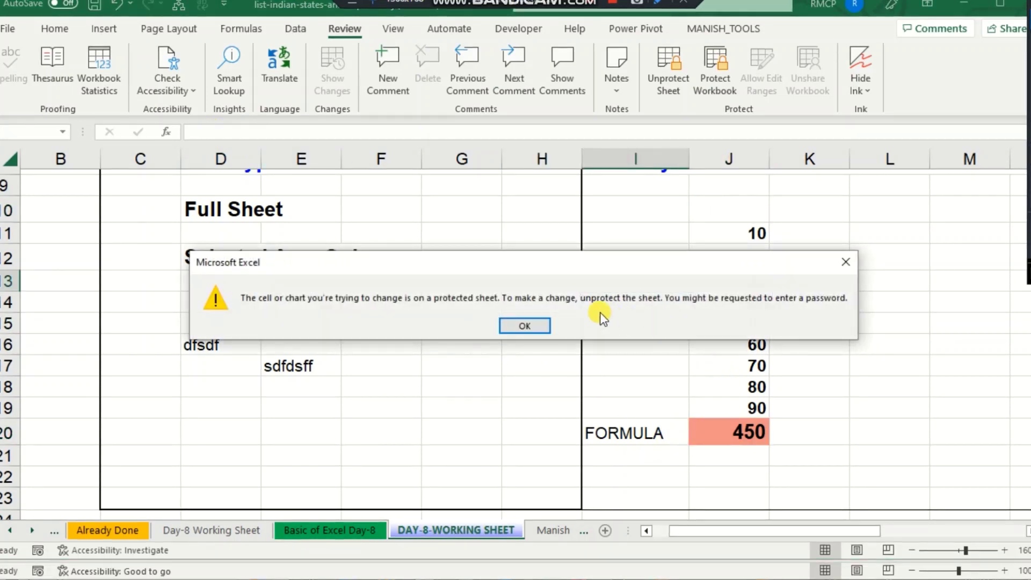
click(541, 324)
click(674, 250)
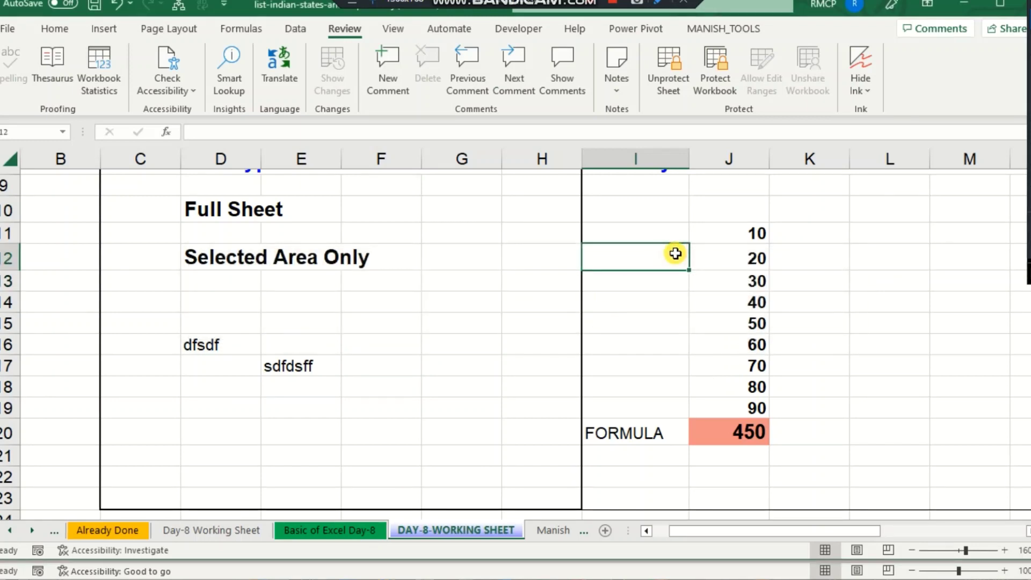
scroll(664, 253, down, 4)
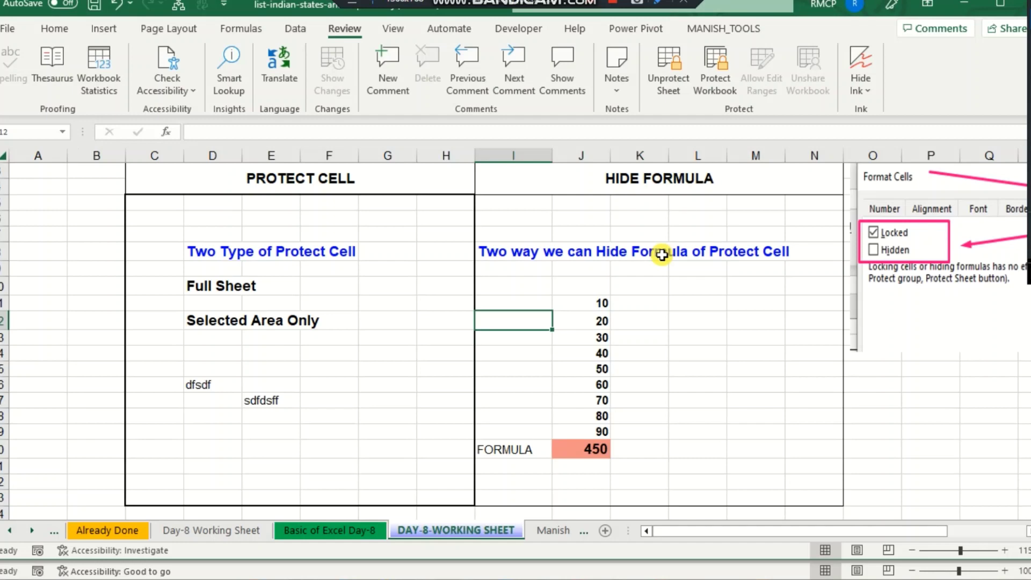
scroll(661, 254, down, 1)
click(652, 243)
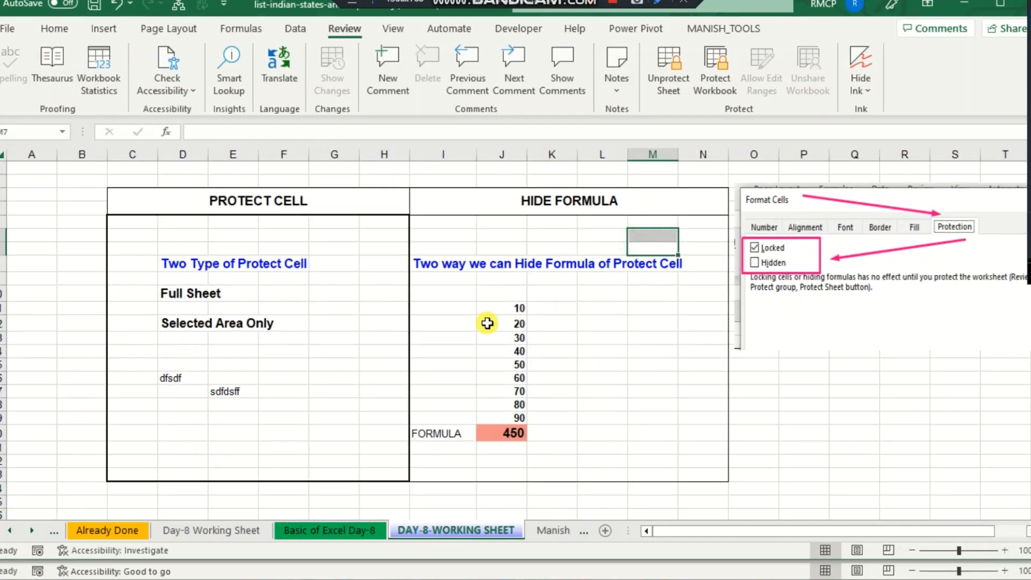
click(483, 322)
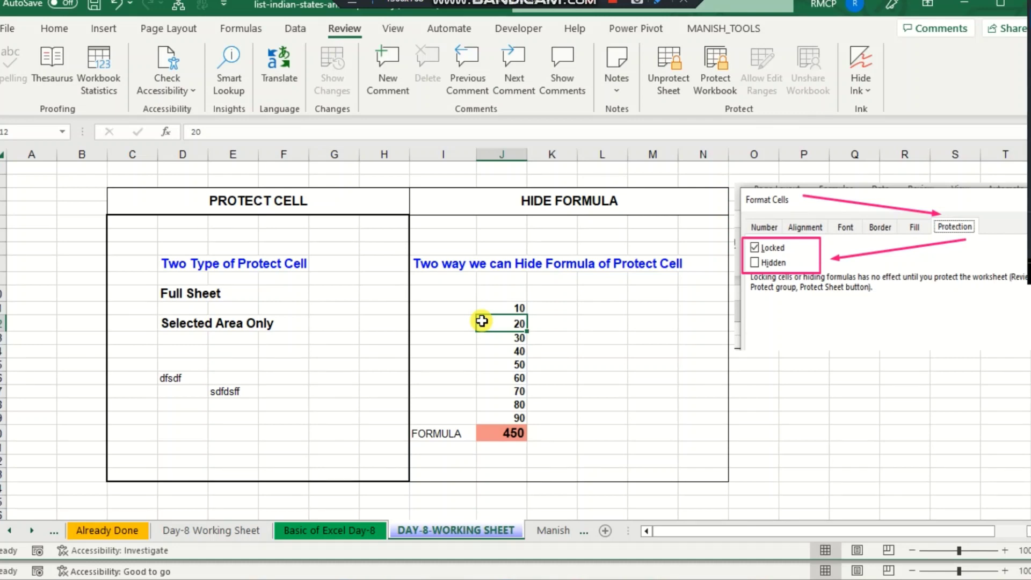
click(344, 534)
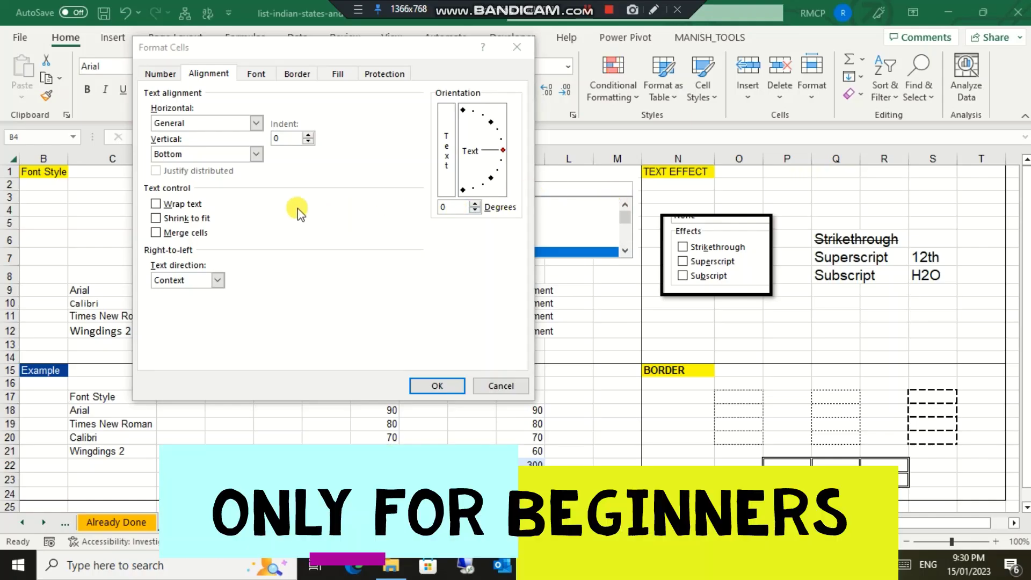
Review the Font, Border, Fill and Protection settings in the Format Cells dialog and close it without changes
click(257, 74)
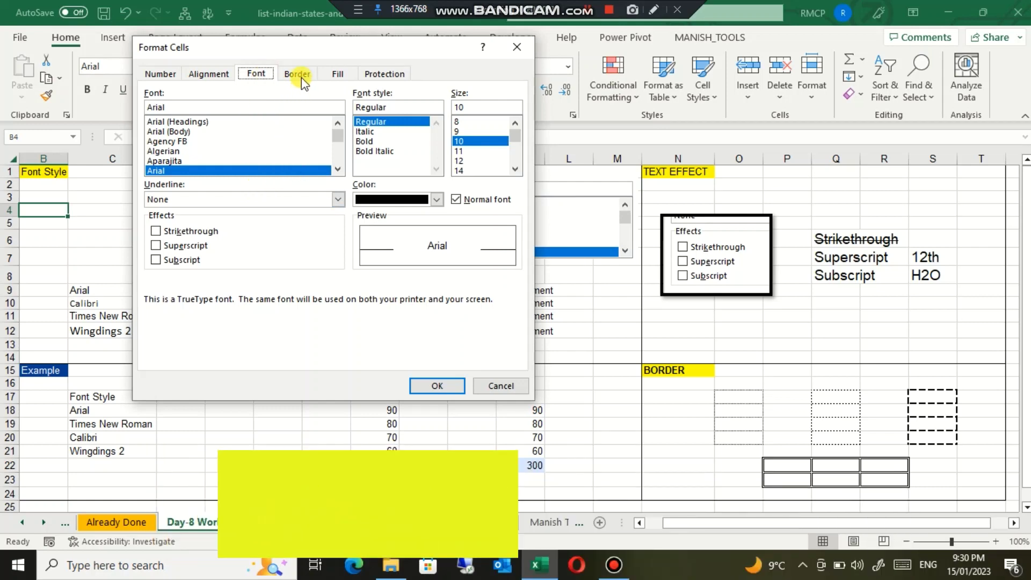
click(301, 77)
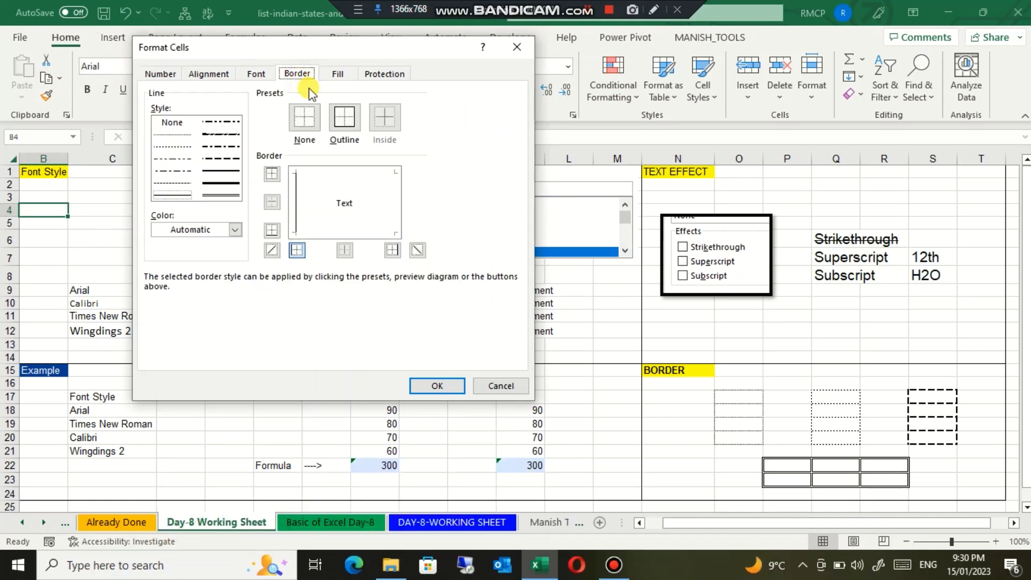
click(339, 74)
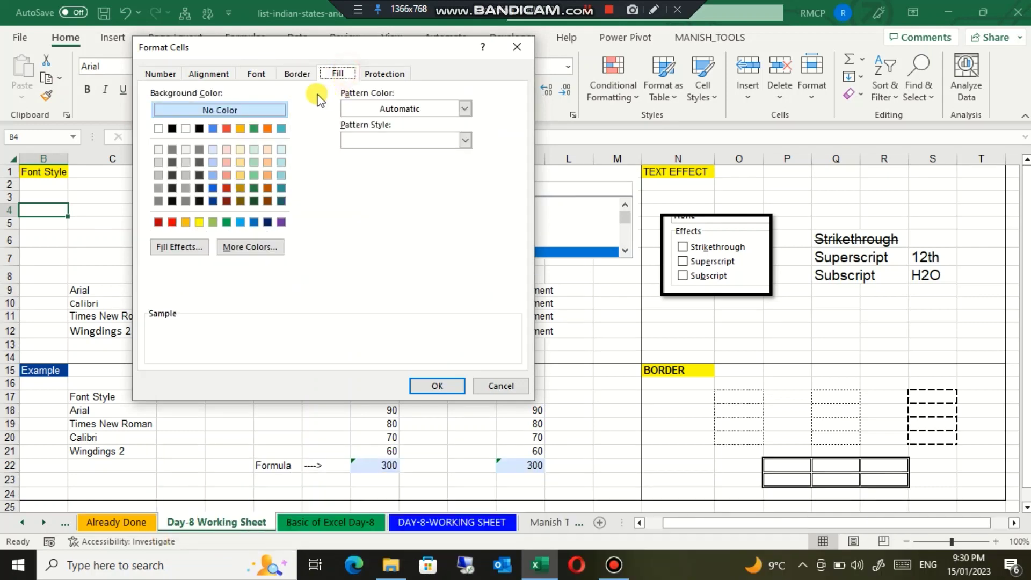
click(297, 74)
click(393, 72)
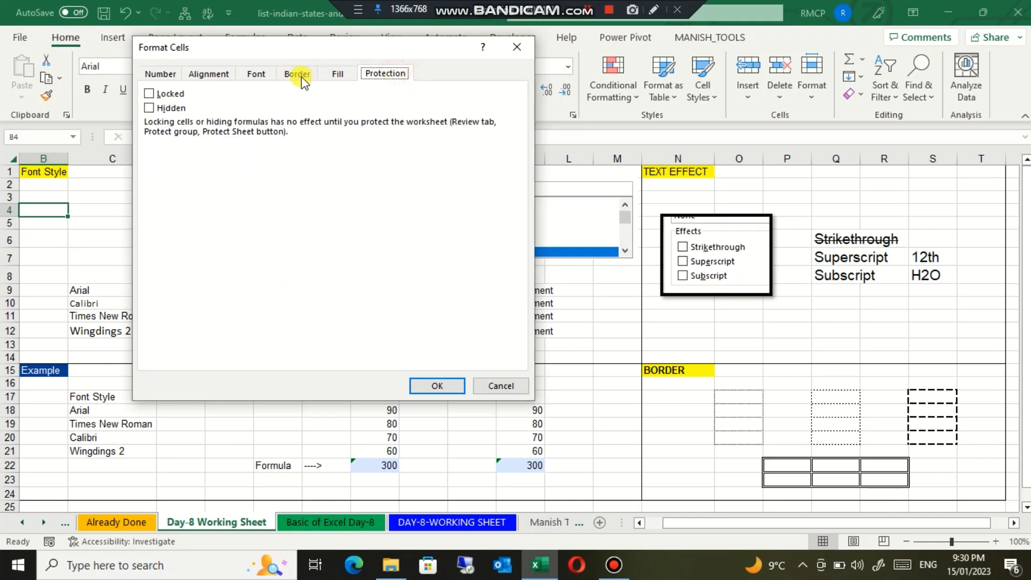
click(259, 74)
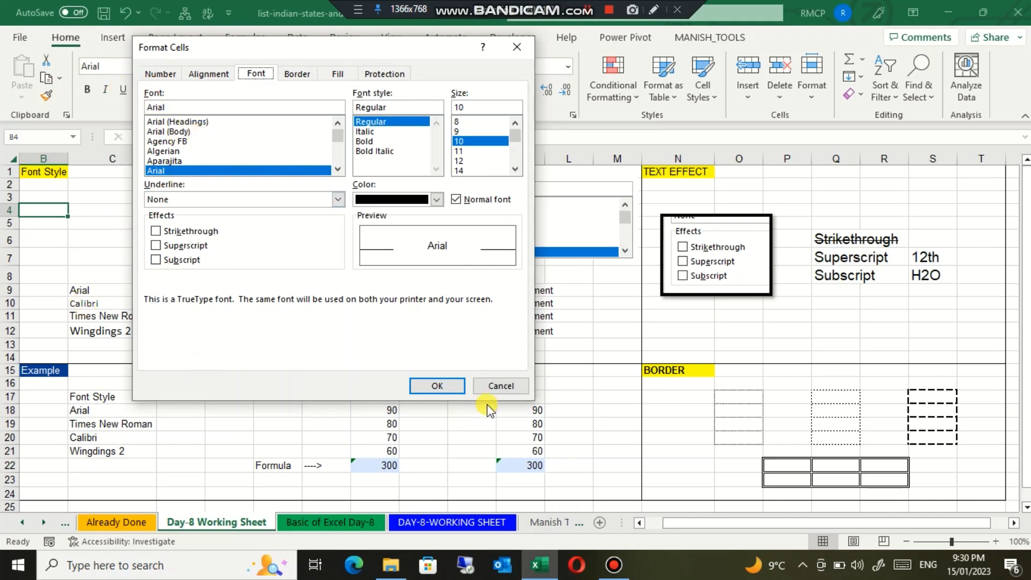
click(501, 385)
Look through the available fonts for the Arial label in C9 without changing its font
click(138, 253)
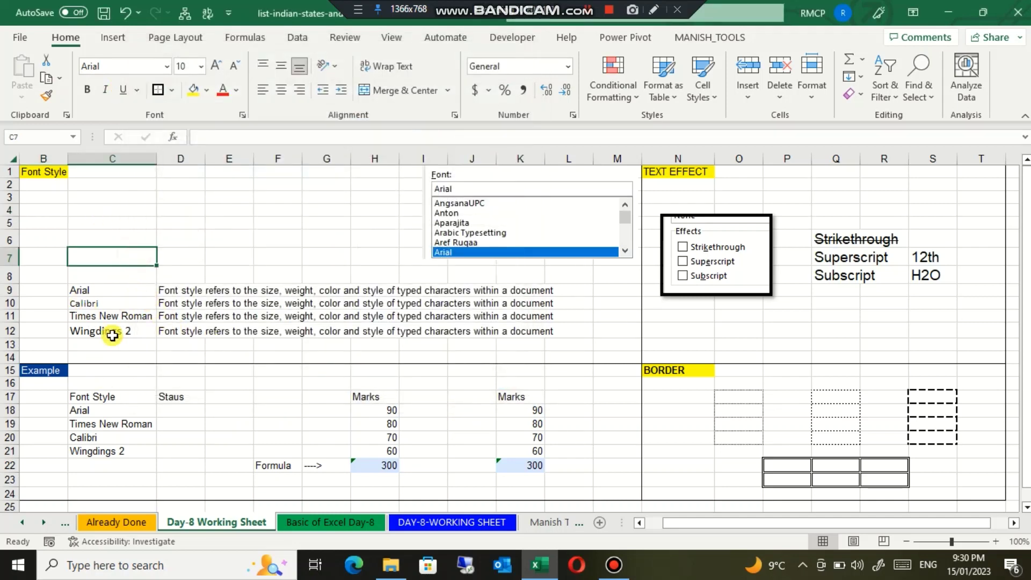
click(111, 332)
click(112, 289)
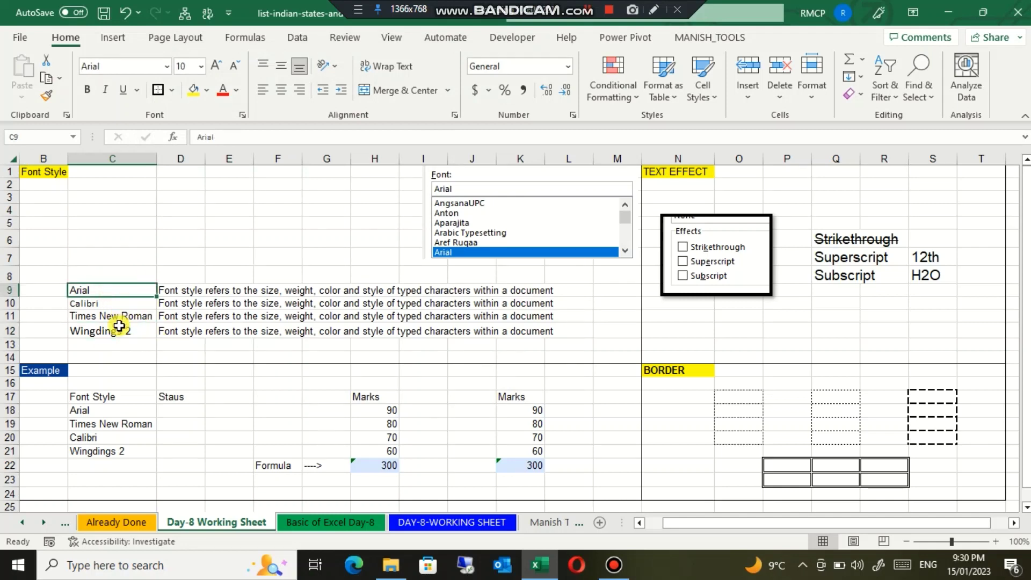
click(167, 66)
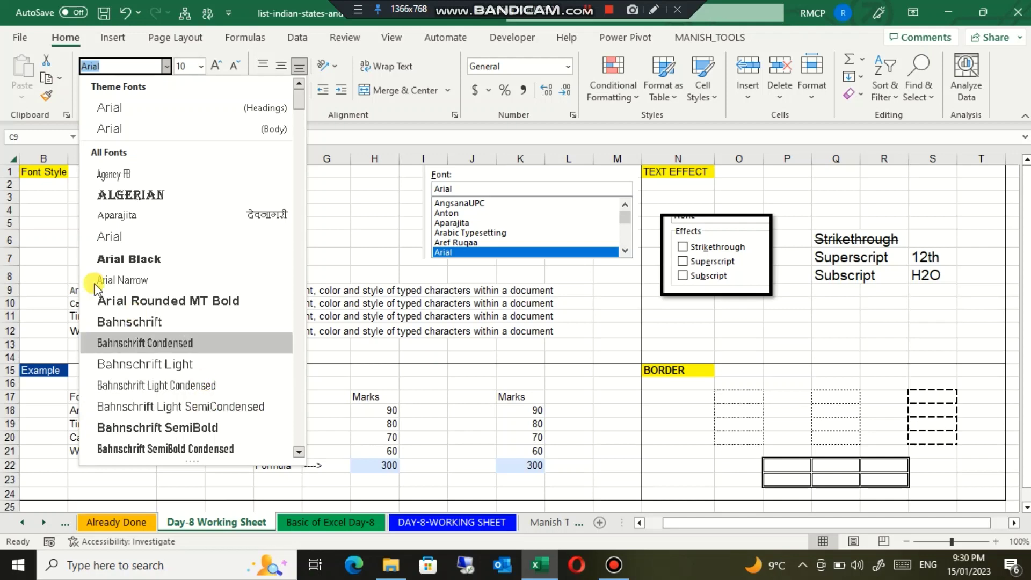
click(53, 231)
click(112, 315)
Check the font settings of the sample sentence in D9 in Format Cells and compare them with the Arial label in C9
click(172, 291)
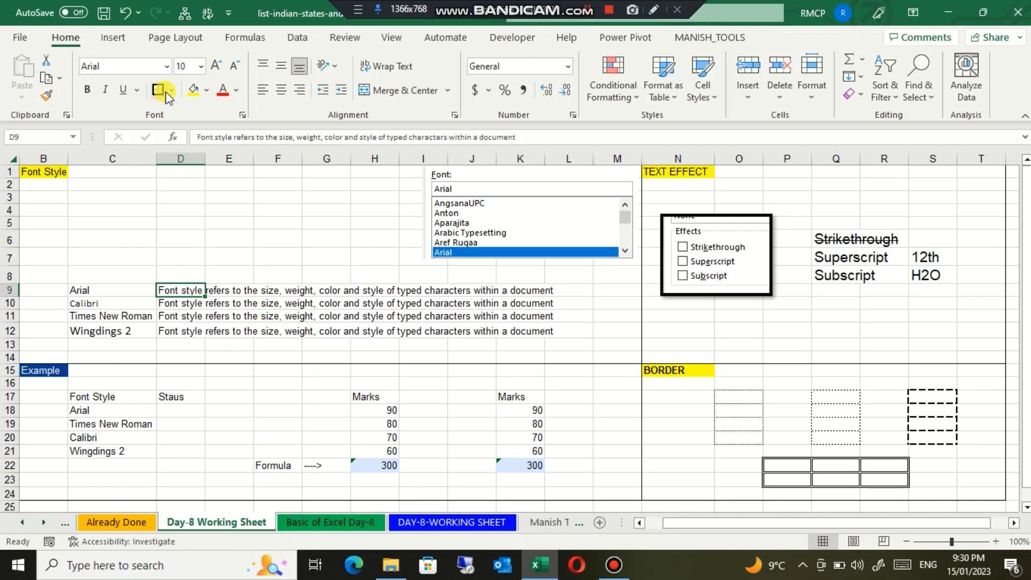
click(167, 67)
click(166, 67)
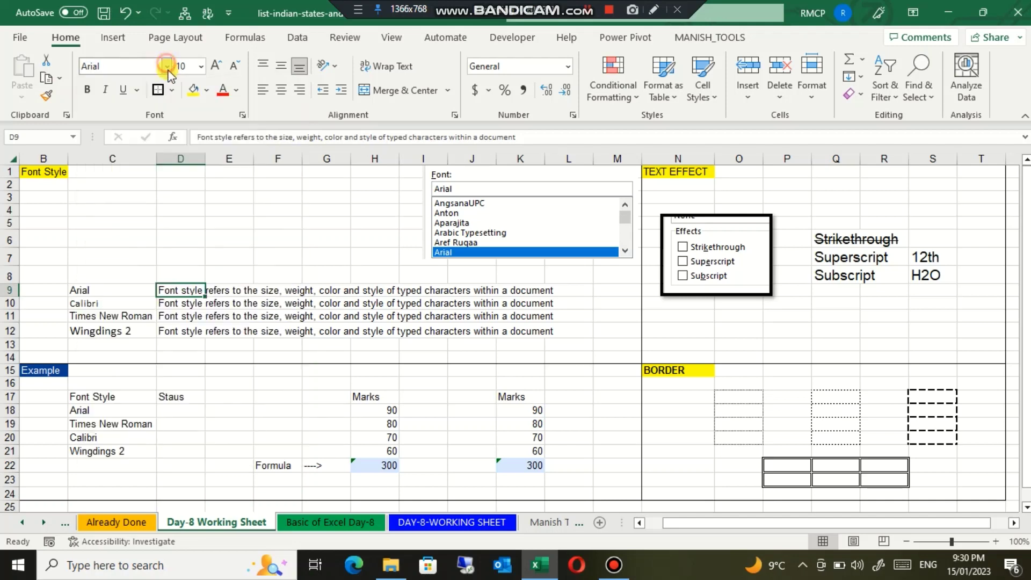
click(454, 115)
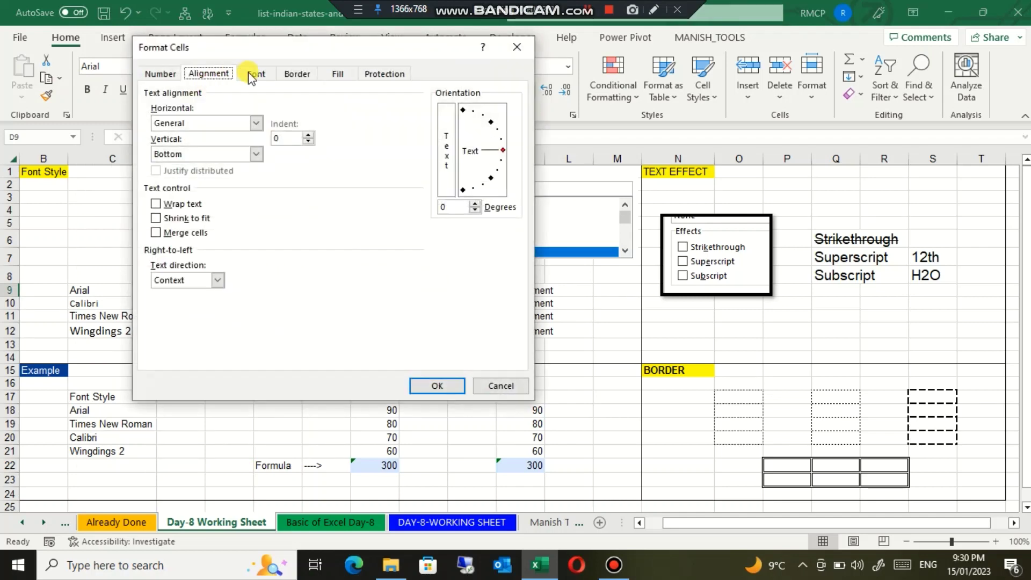
click(256, 73)
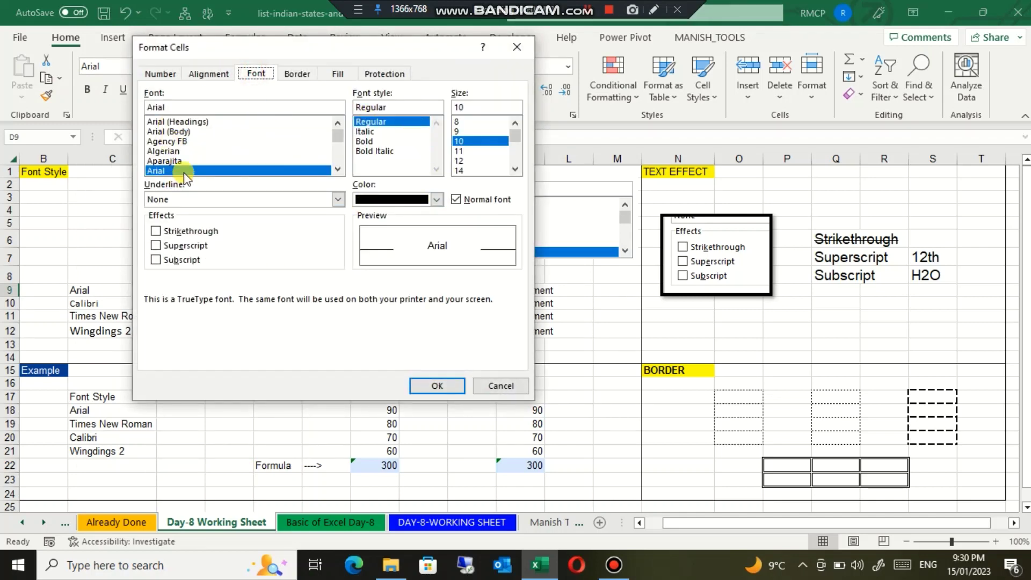
click(494, 384)
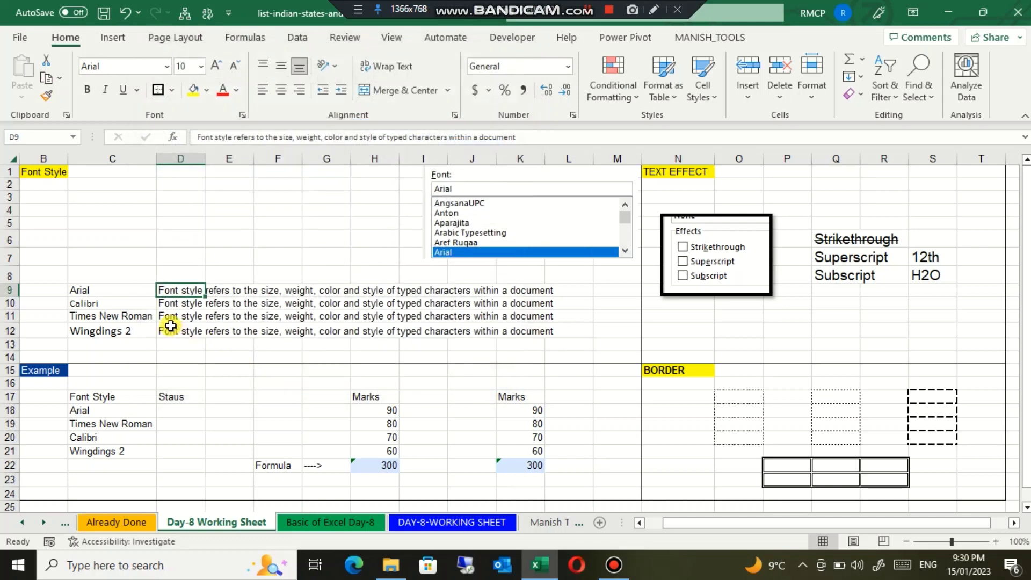
click(128, 330)
click(107, 289)
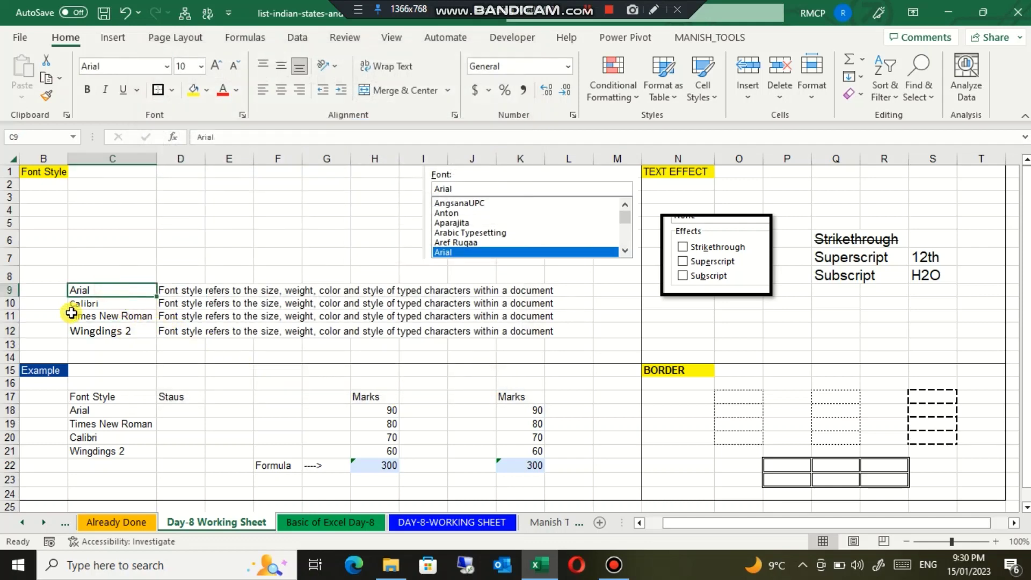
click(173, 292)
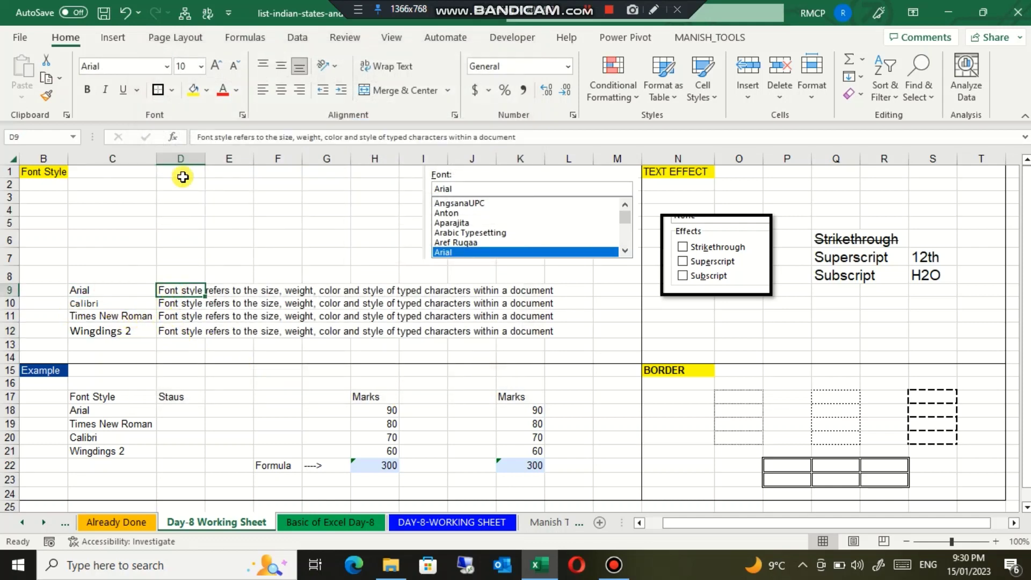
Set the font of the sample sentence in D10, next to the Calibri label, to Calibri
click(120, 303)
click(175, 305)
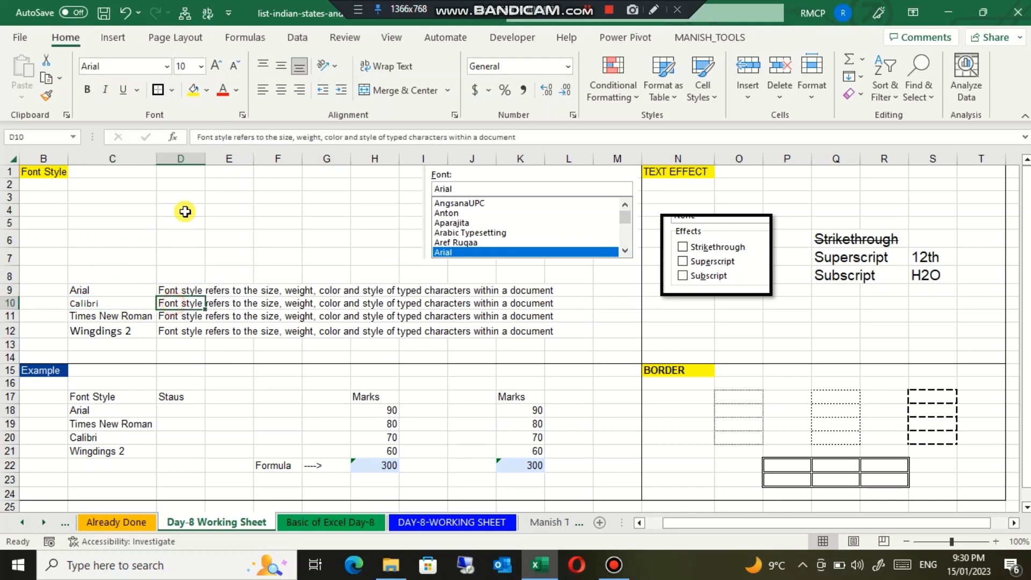
click(167, 68)
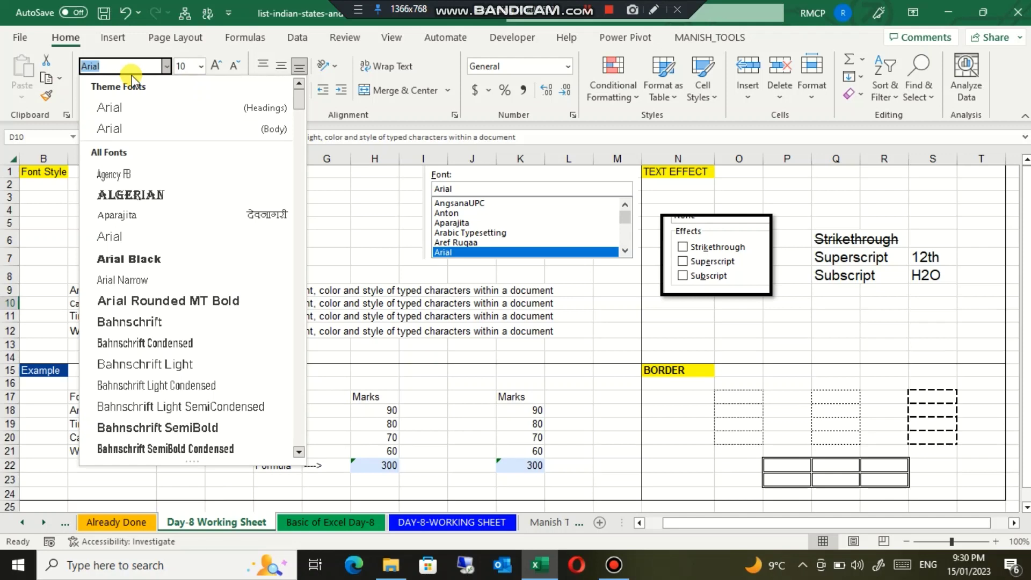
text(Calibri)
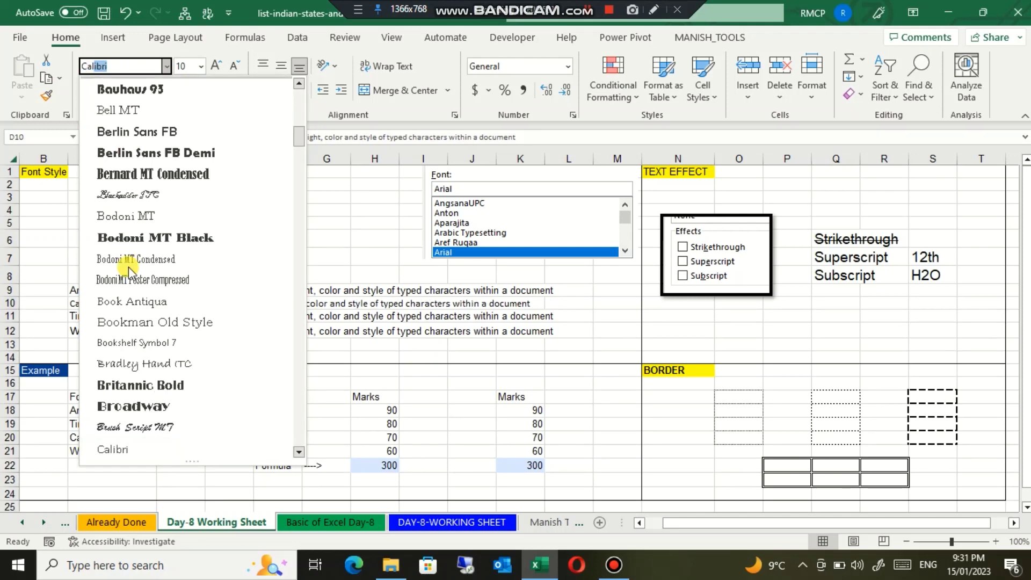
click(129, 451)
click(184, 318)
click(178, 301)
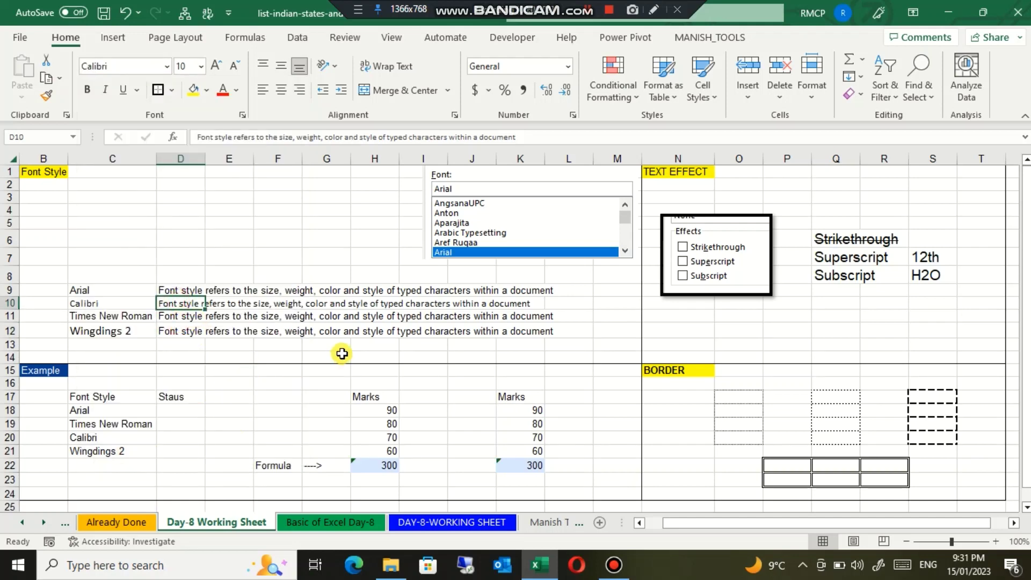
Examine the sample sentences in D9 and D10 up close to compare their Arial and Calibri lettering
scroll(342, 353, up, 2)
drag(759, 526, 672, 526)
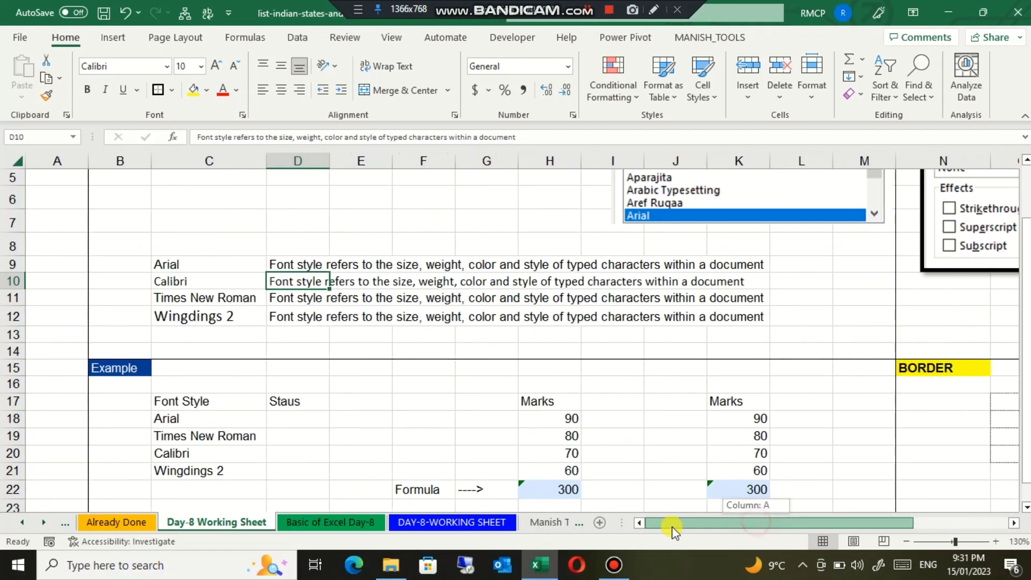
scroll(497, 341, up, 2)
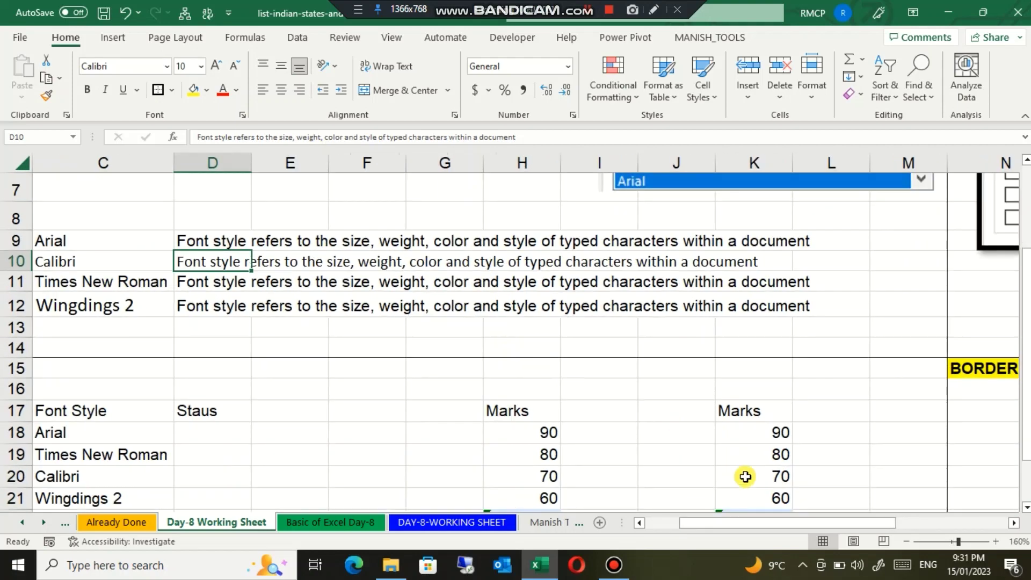
drag(727, 519, 656, 520)
scroll(621, 369, up, 2)
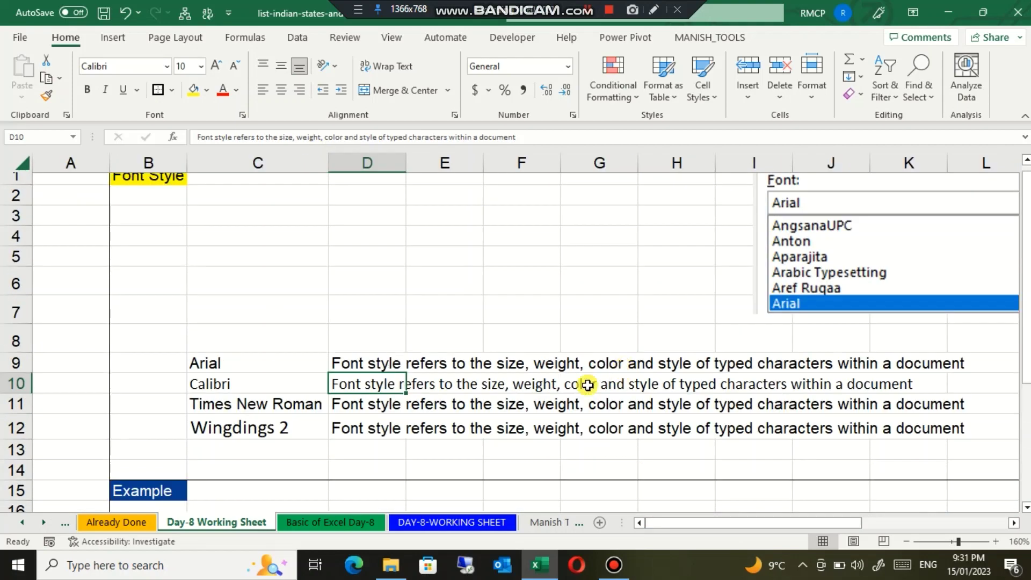
click(363, 370)
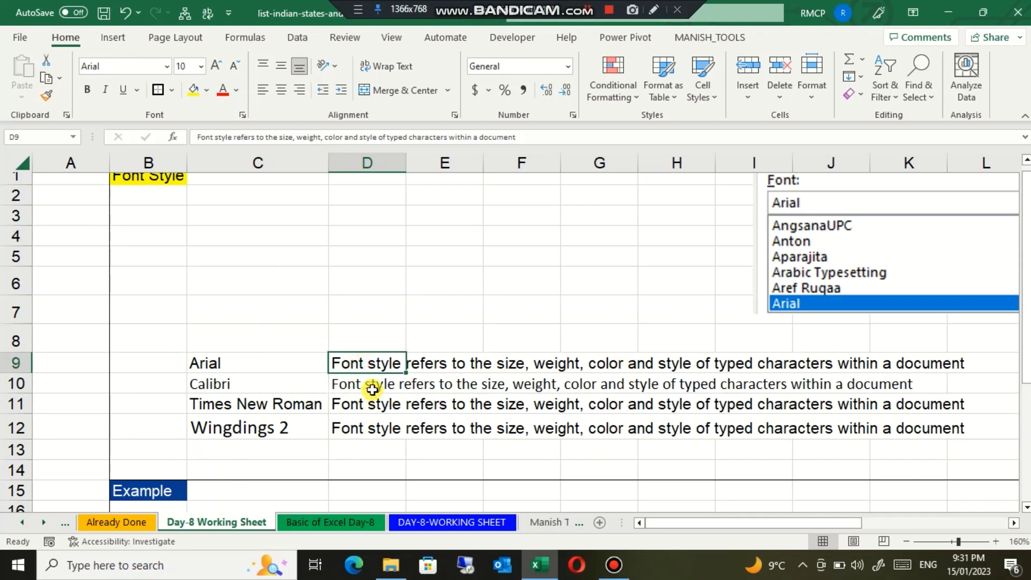
drag(371, 388, 363, 405)
click(359, 381)
Set the font of the sample sentence in D11 to Times New Roman
click(350, 404)
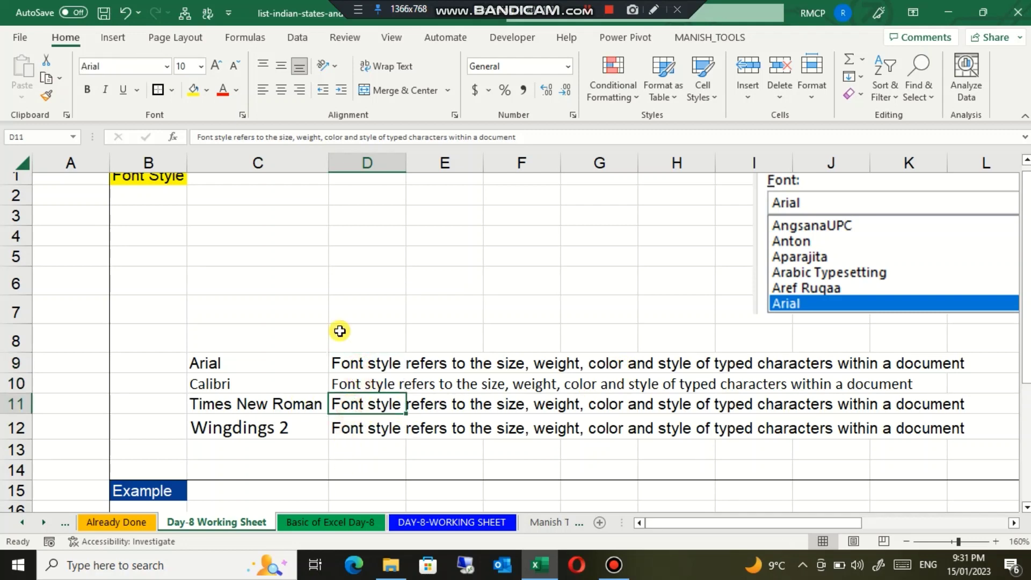
click(167, 67)
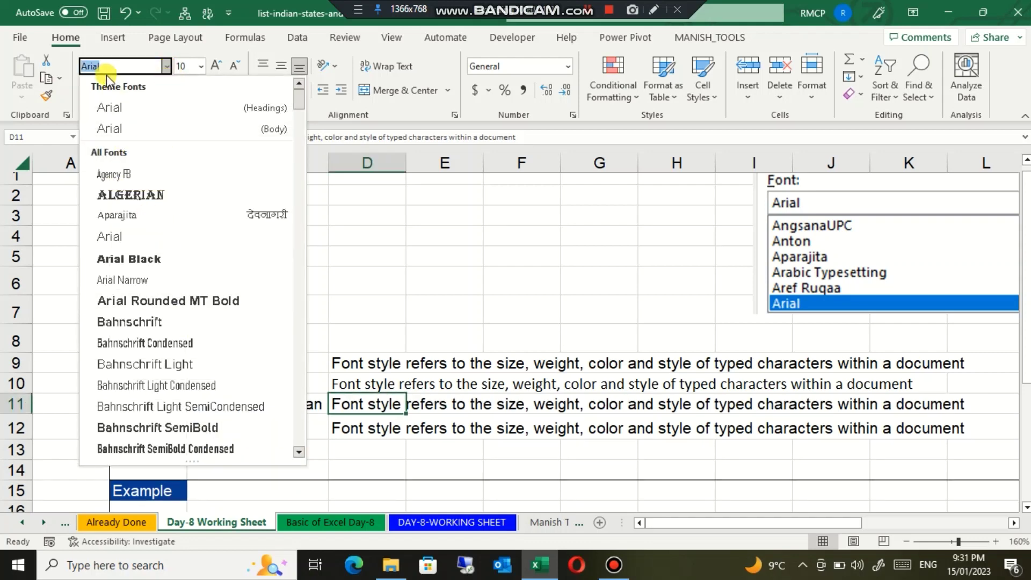
text(Times New Roman)
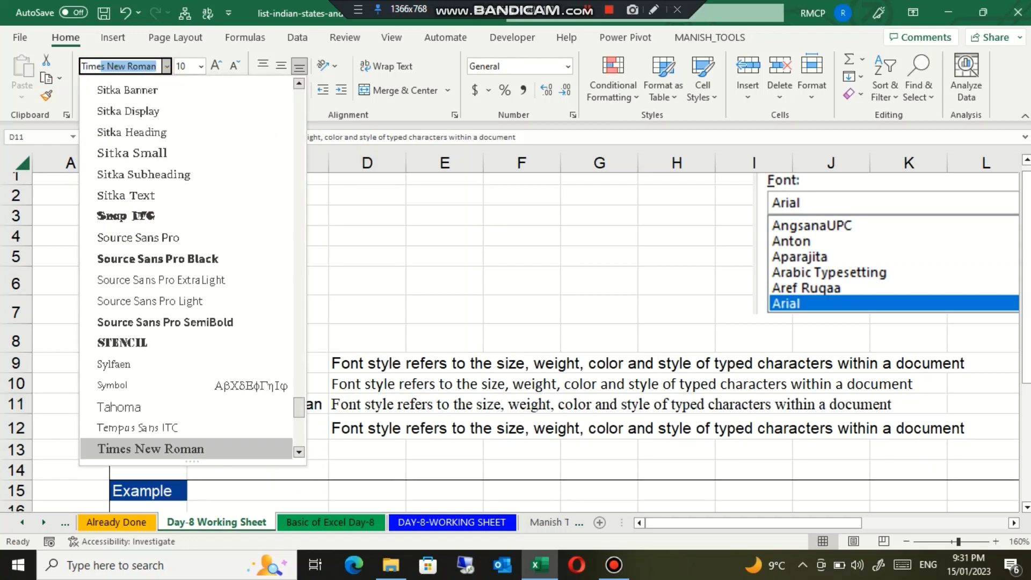
key(Return)
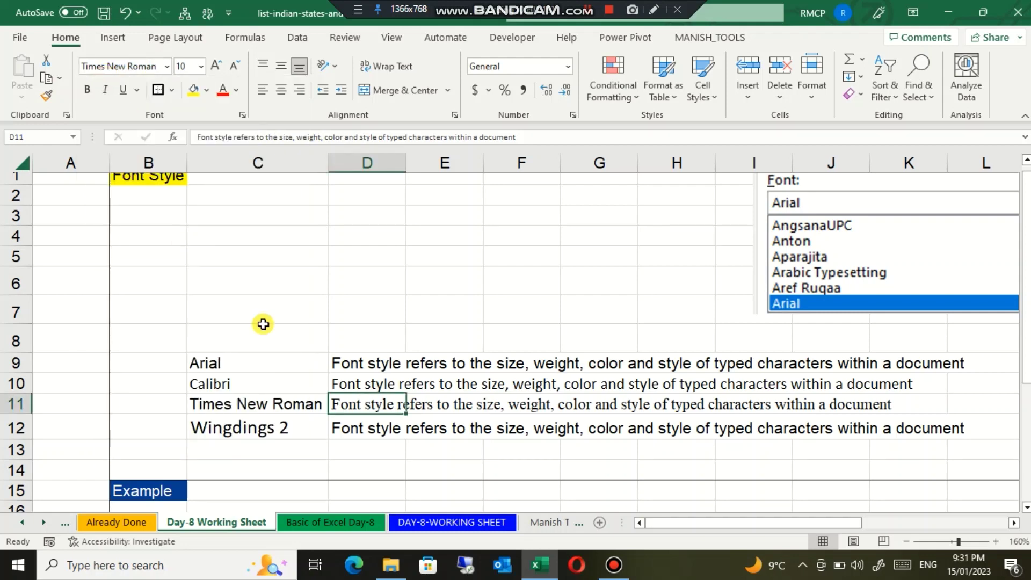
click(344, 290)
click(347, 406)
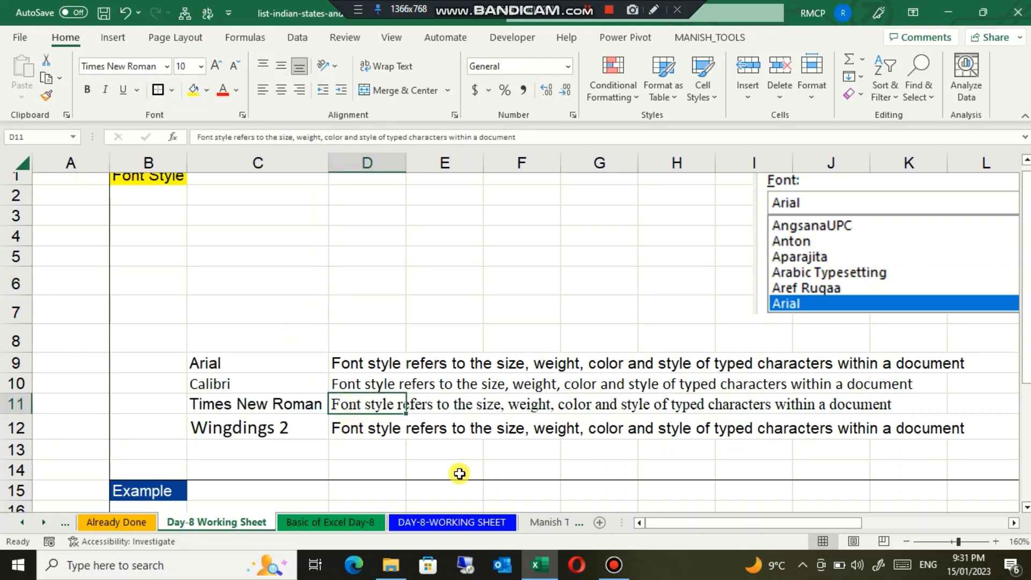
Compare the fonts of the sample sentences in D9 and D10 with those of their labels in C9 and C10
drag(348, 364, 352, 383)
click(362, 365)
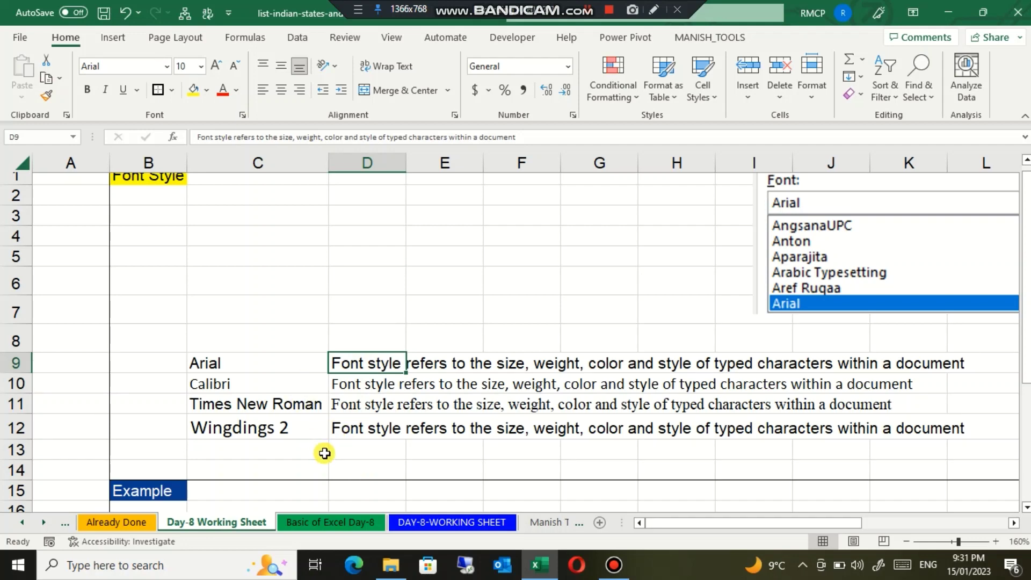
click(349, 388)
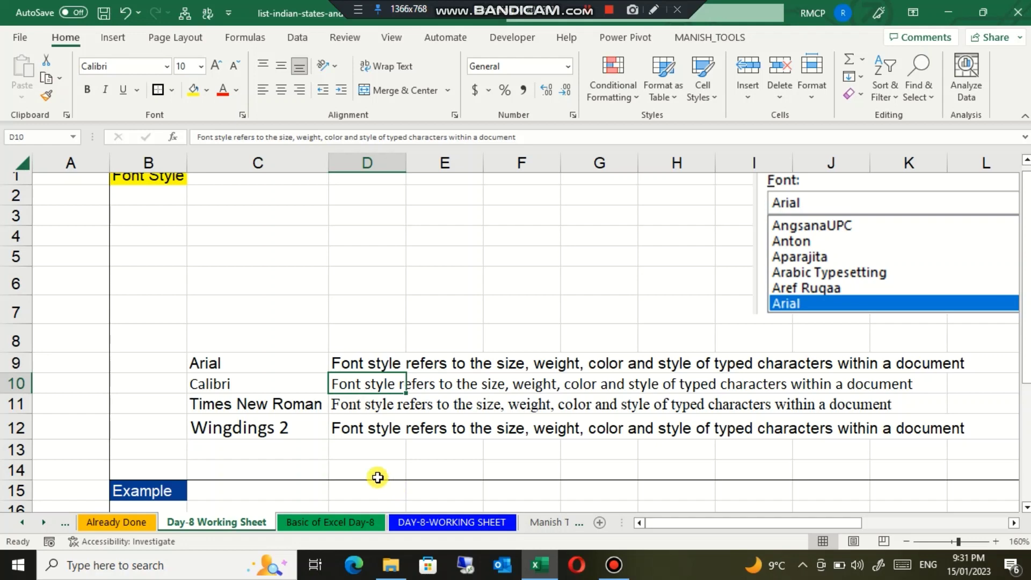
click(249, 384)
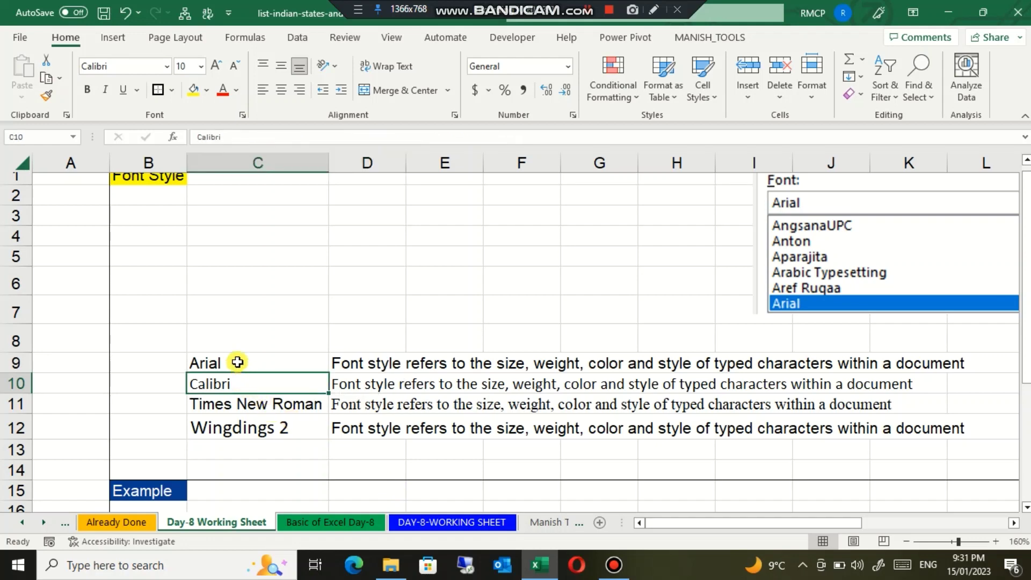
click(241, 363)
click(239, 381)
click(230, 363)
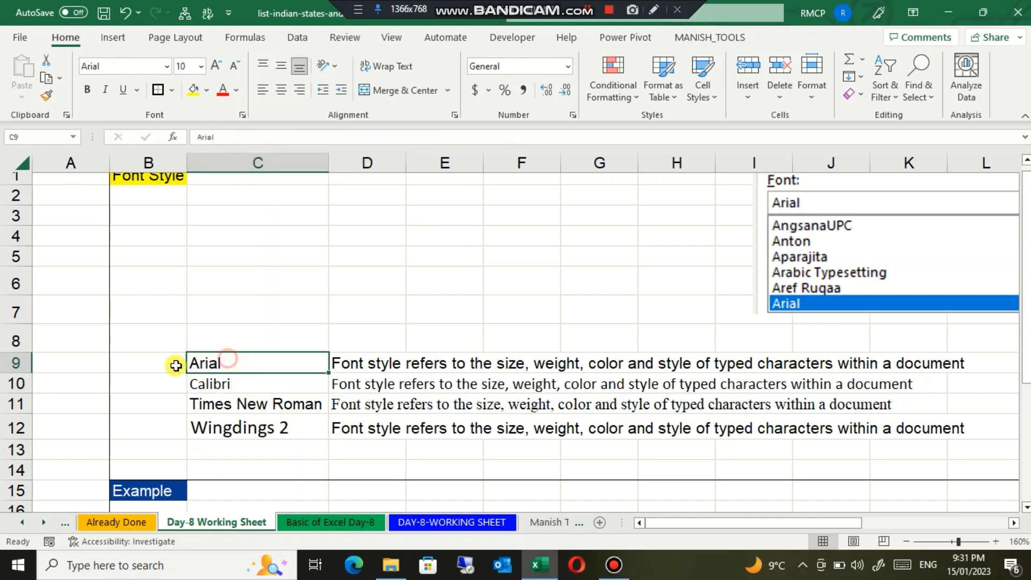
Compare the fonts of the labels in C9 to C11 with those of the sample sentences beside them in D9 to D11
drag(154, 360, 191, 361)
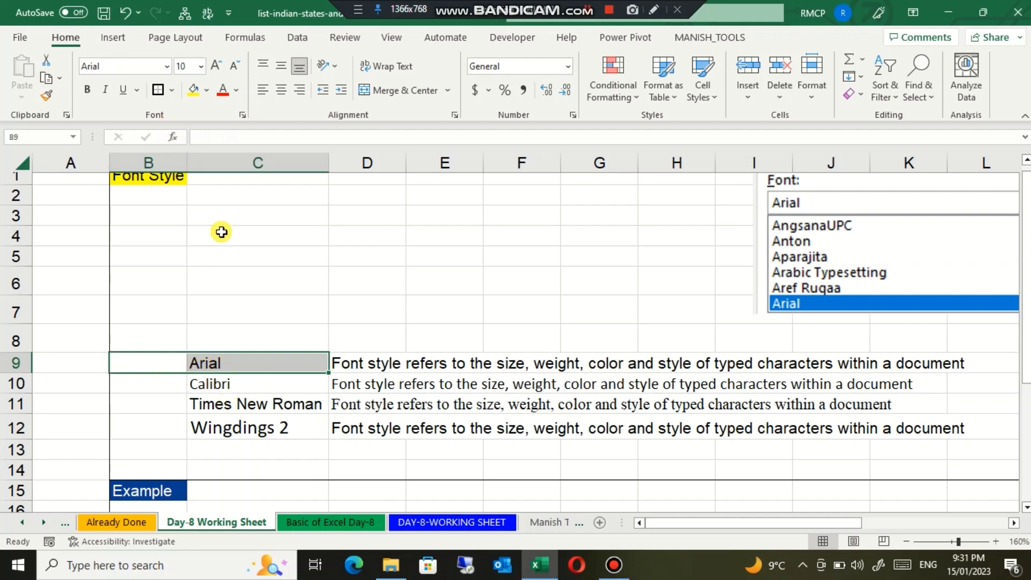
click(231, 385)
click(216, 354)
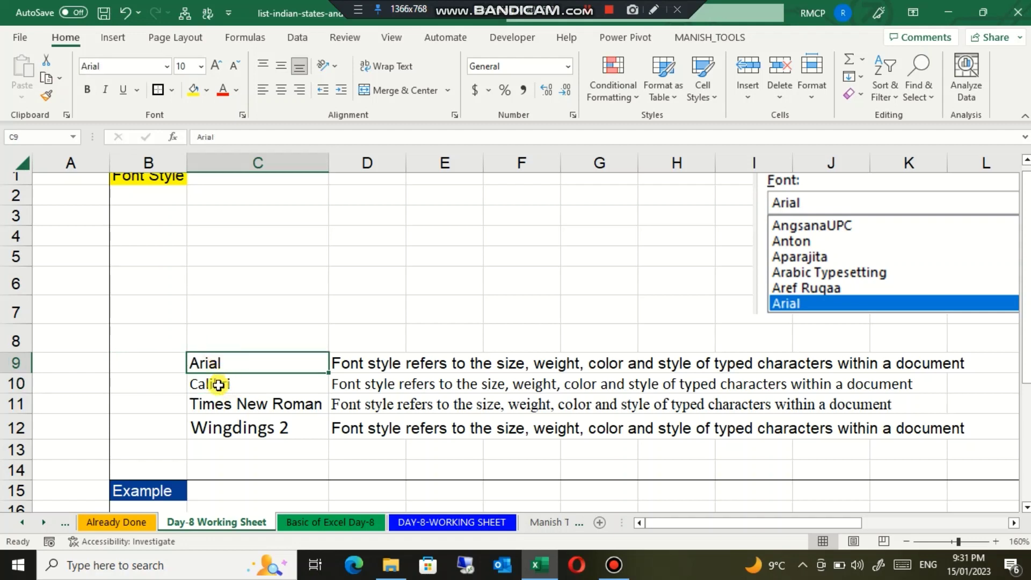
click(386, 367)
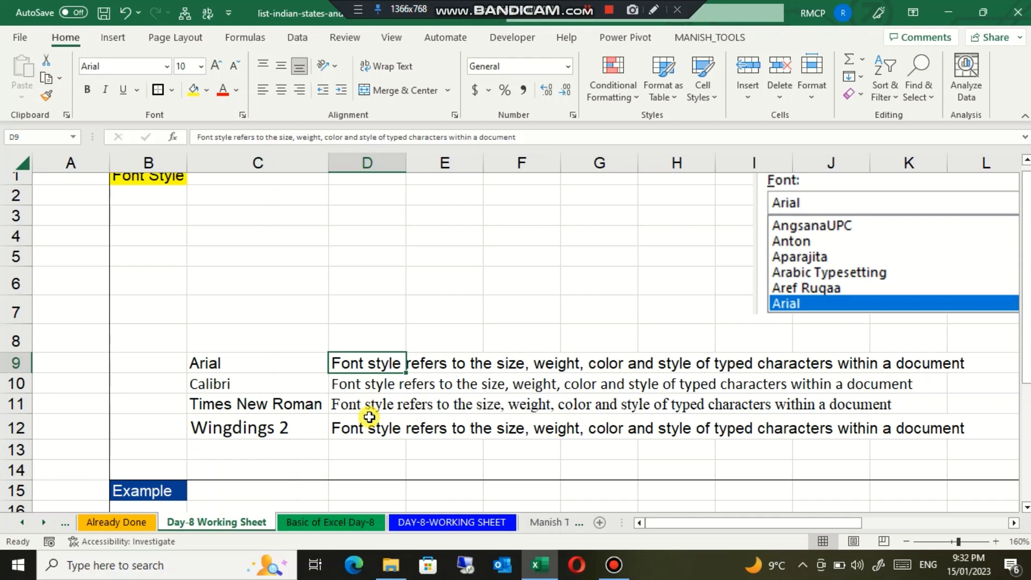
click(274, 386)
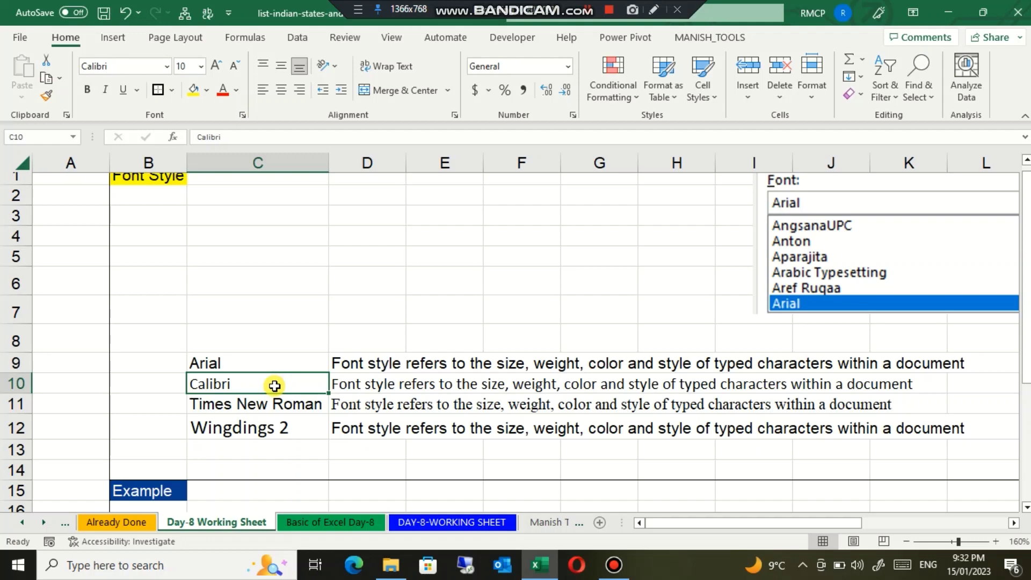
click(331, 387)
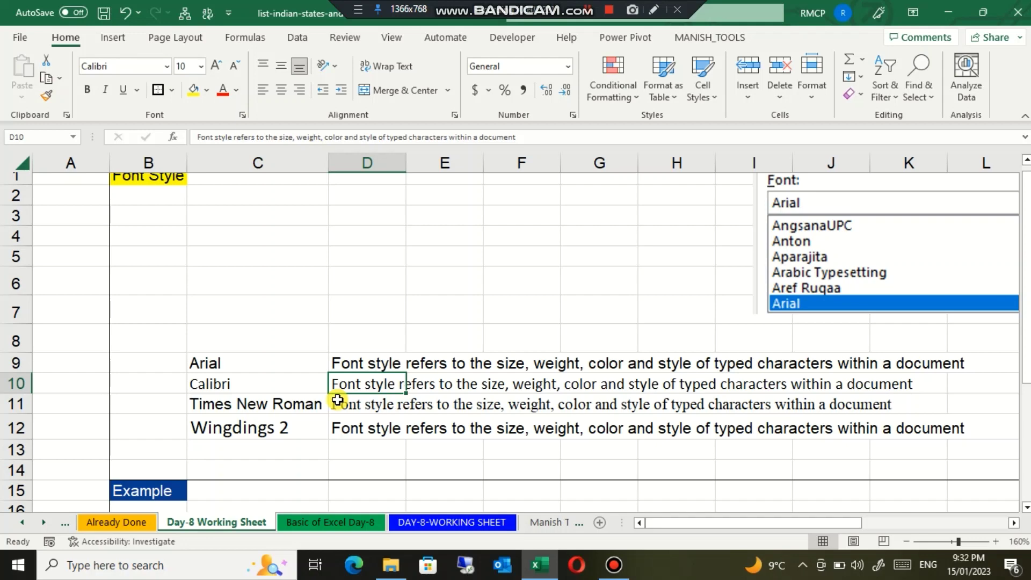
click(338, 399)
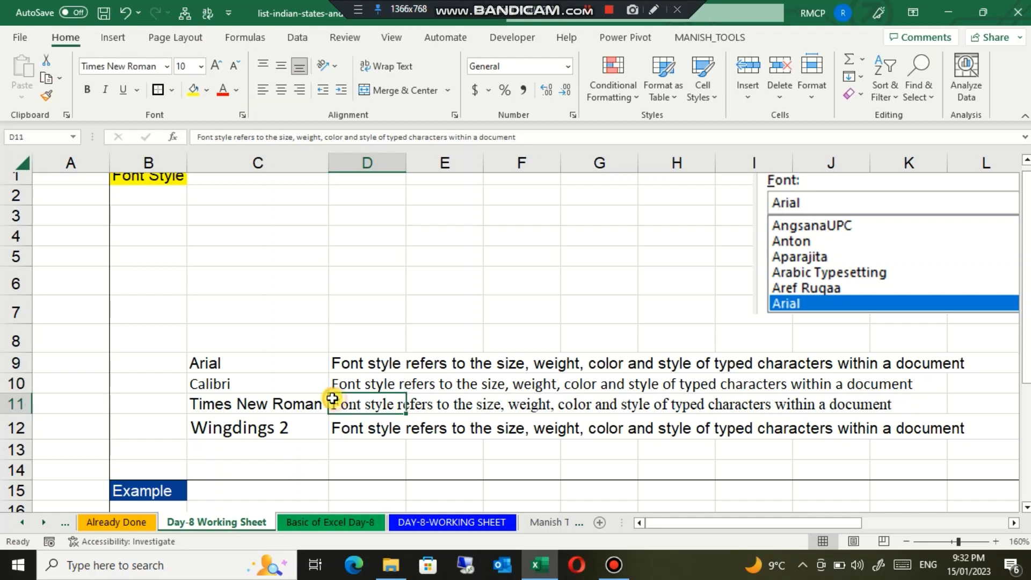
click(270, 380)
click(332, 389)
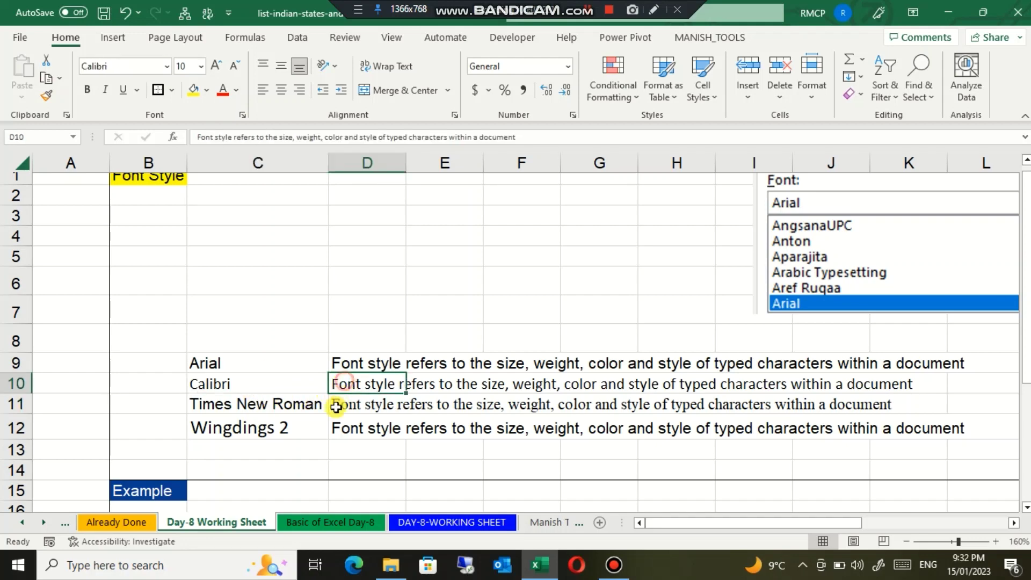
click(244, 379)
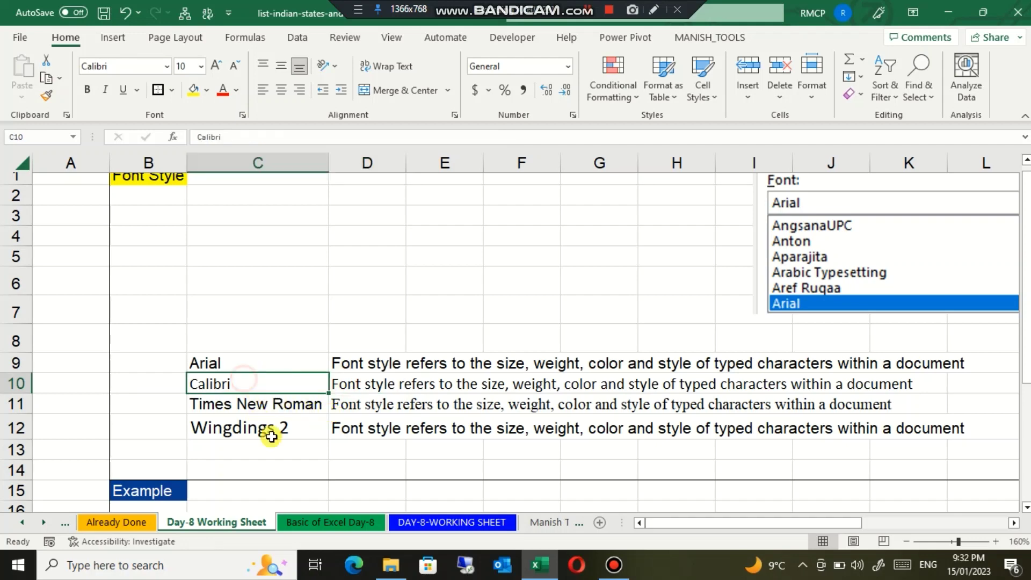
click(269, 405)
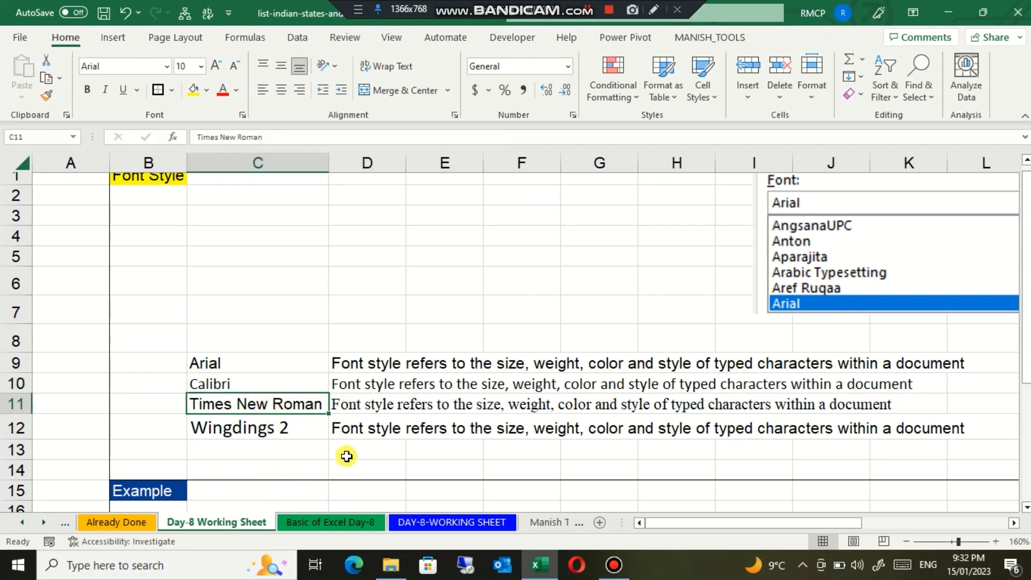
click(336, 402)
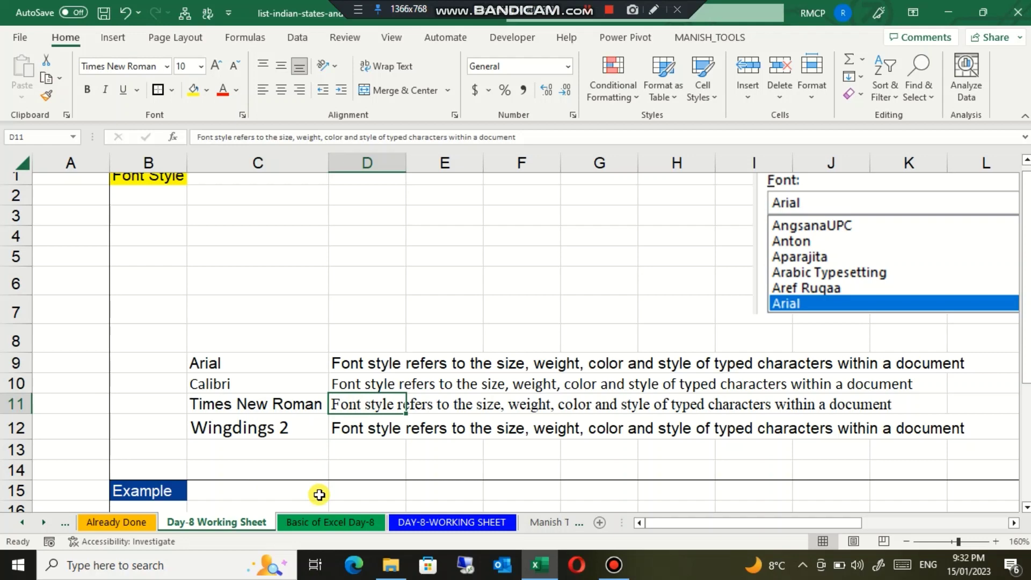
Examine the Times New Roman sentence in D11 up close against the lettering of the sentences in D9, D10 and D12
click(303, 427)
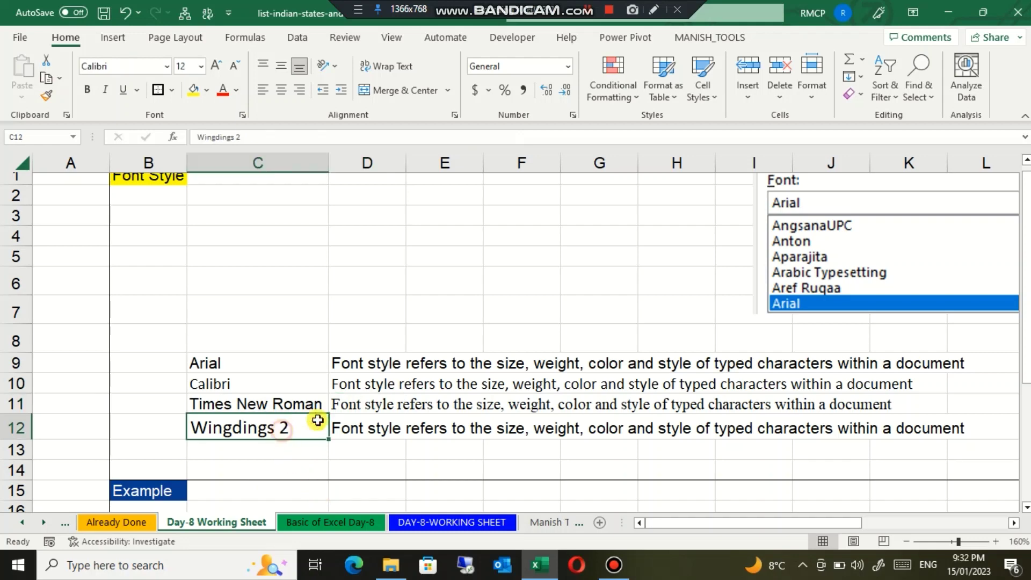
click(337, 410)
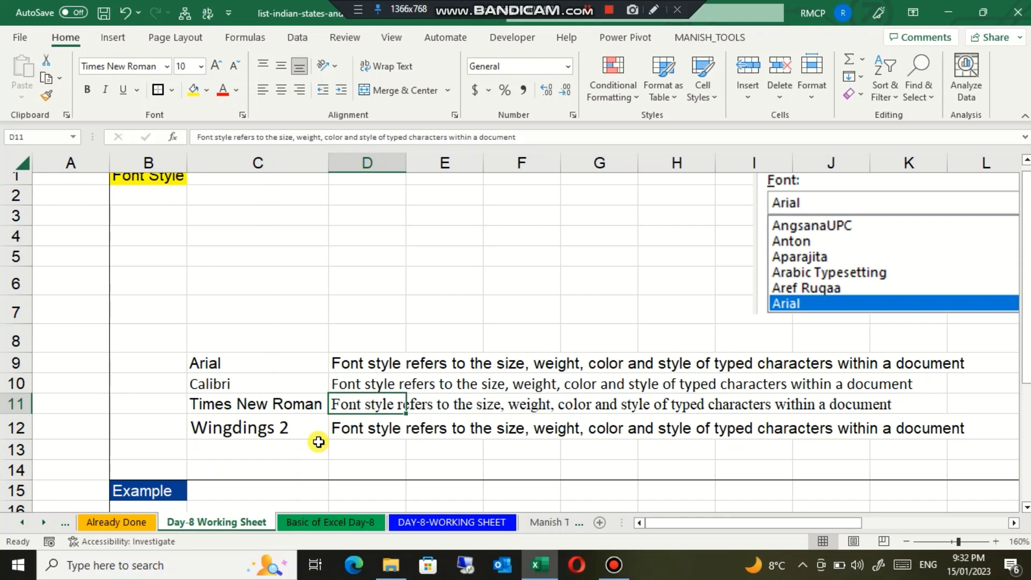
click(351, 426)
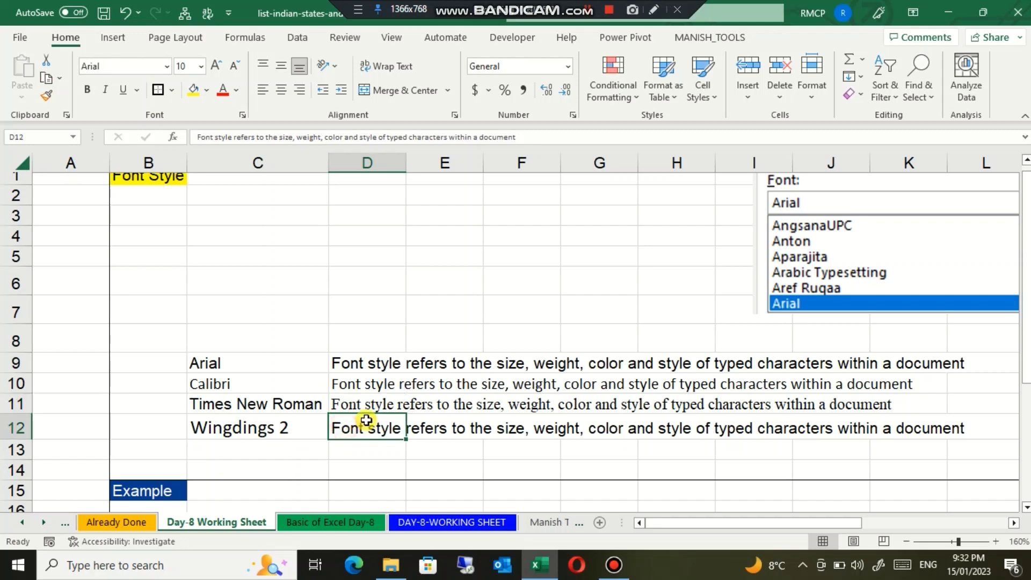
click(360, 406)
click(350, 384)
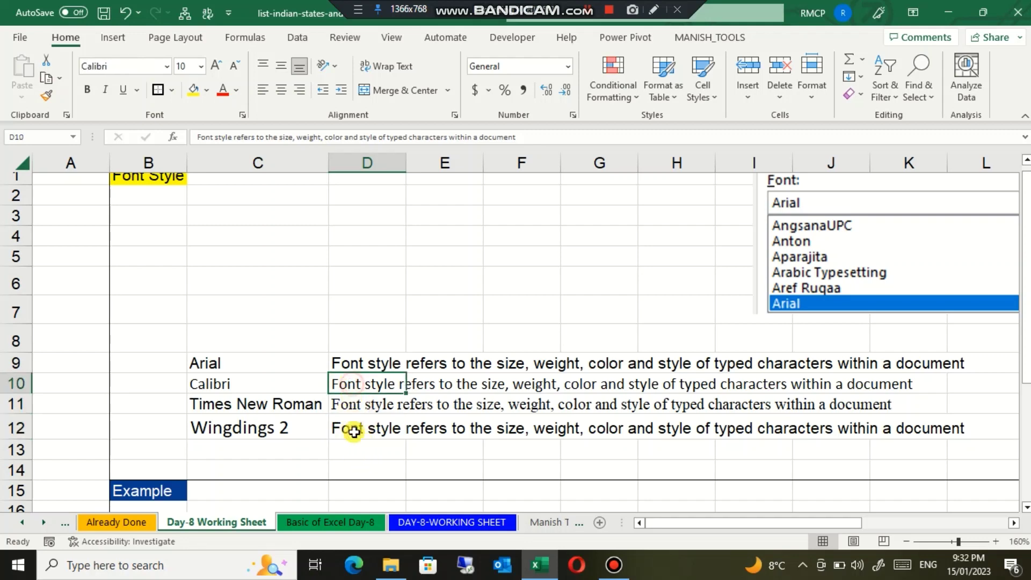
click(346, 406)
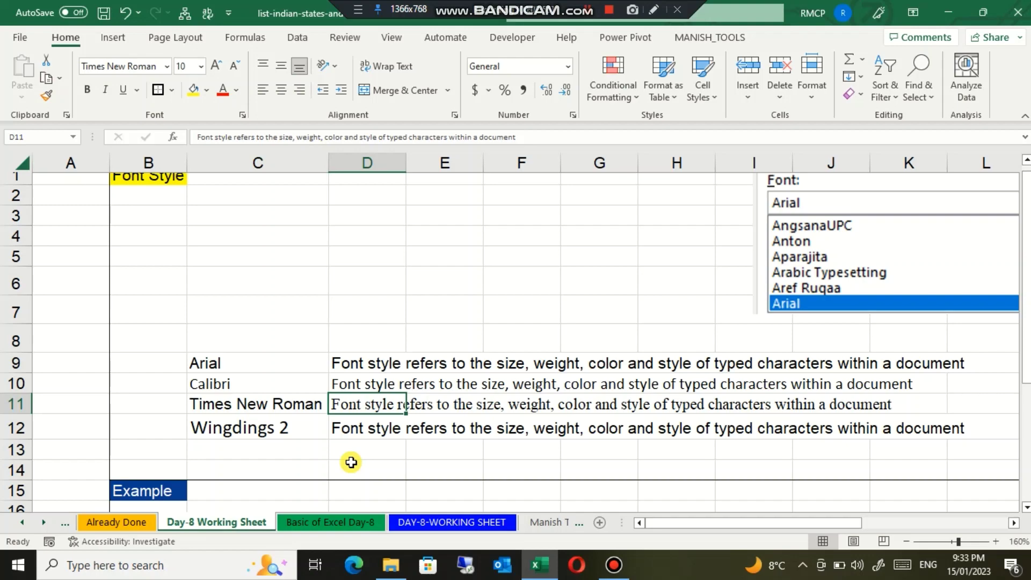
scroll(441, 454, up, 4)
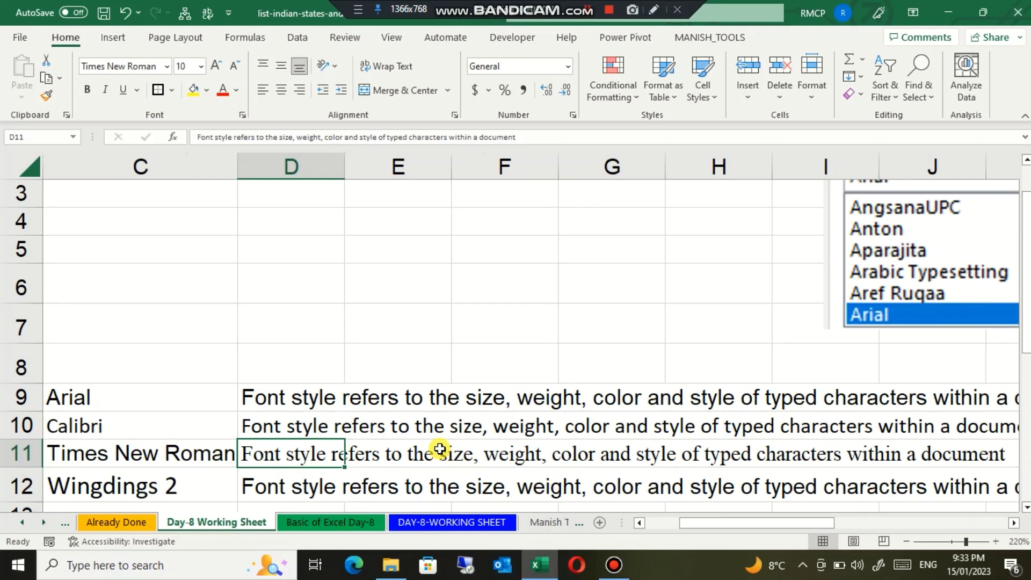
click(402, 416)
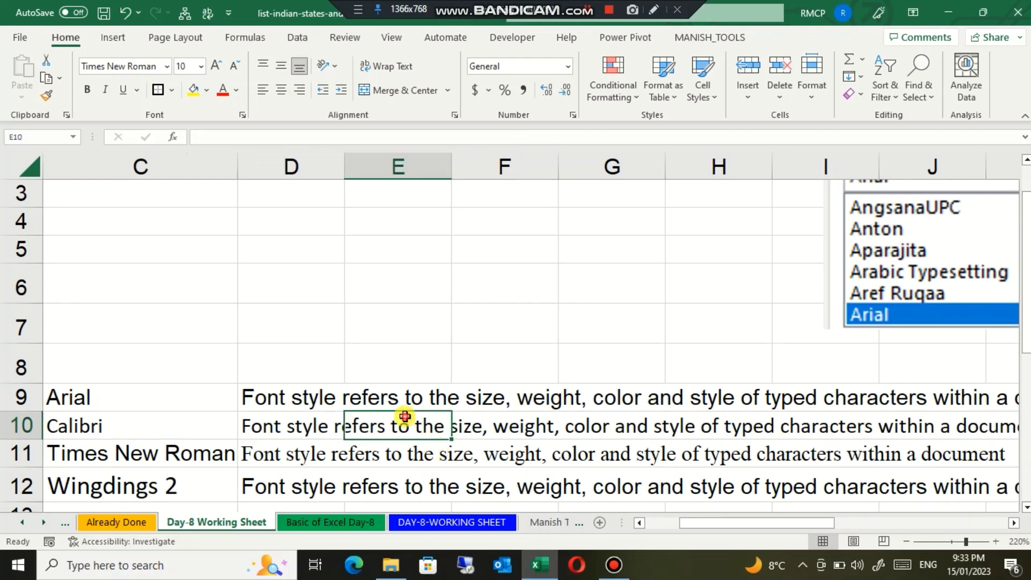
click(272, 458)
scroll(382, 412, down, 3)
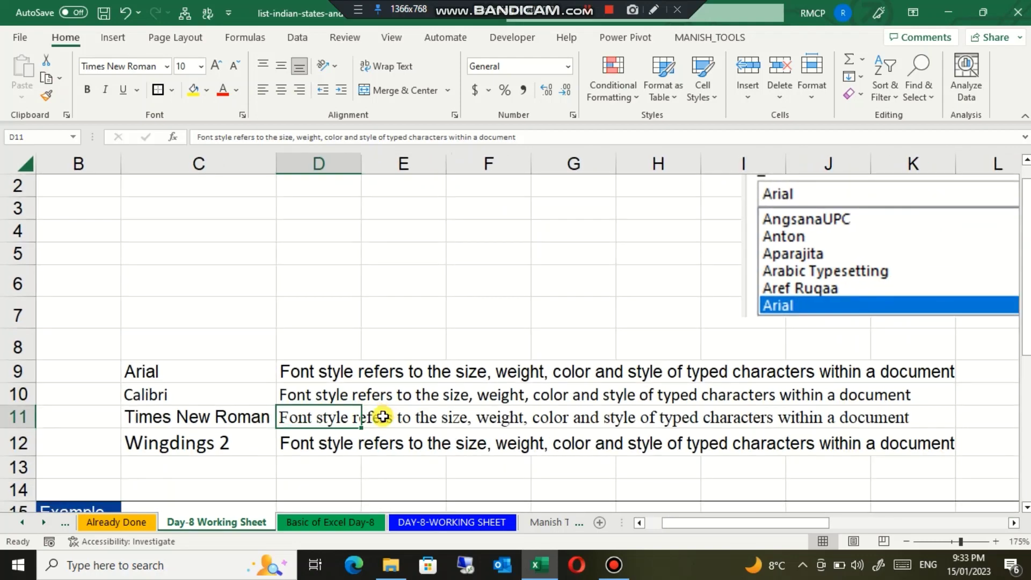
scroll(381, 416, down, 1)
click(374, 371)
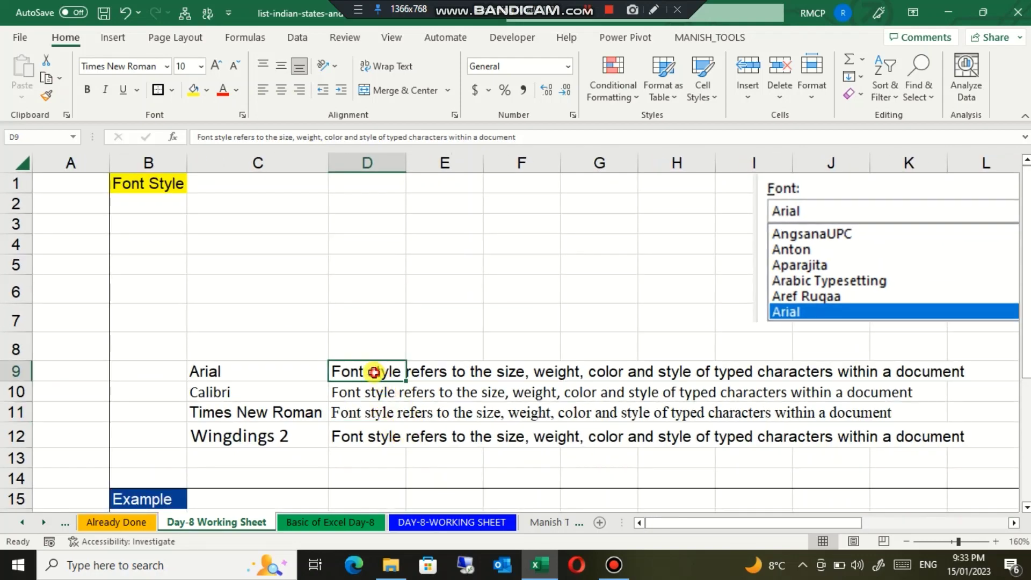
click(367, 414)
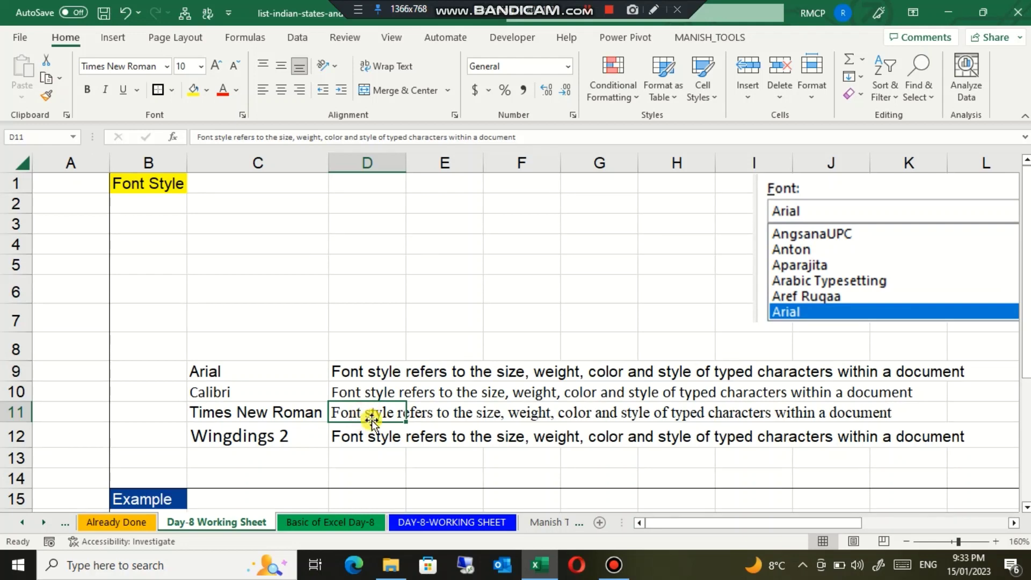
Set the font of the sample sentence in D12, next to the Wingdings 2 label, to Wingdings 2
scroll(367, 419, down, 1)
click(352, 421)
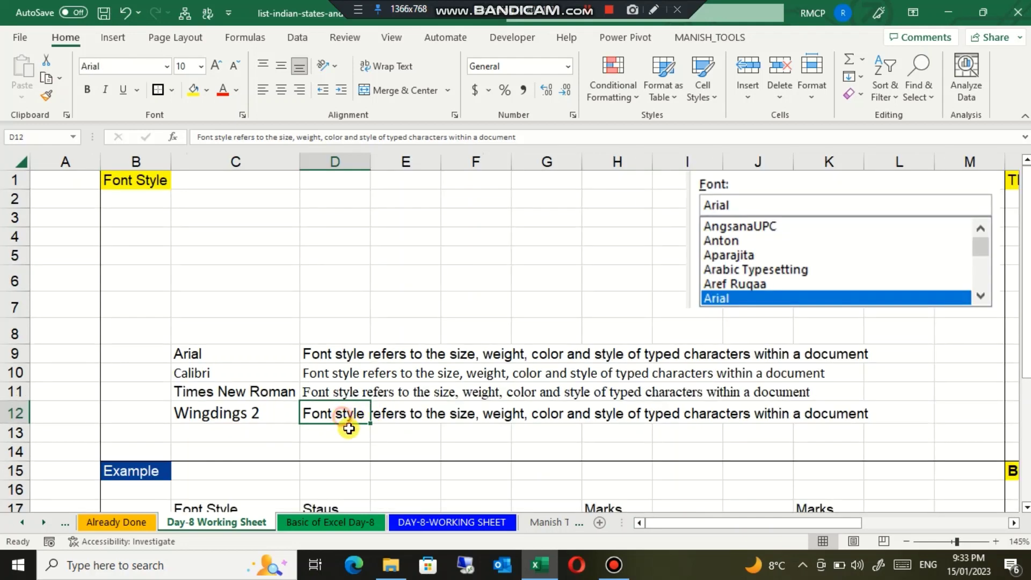
click(228, 421)
click(306, 421)
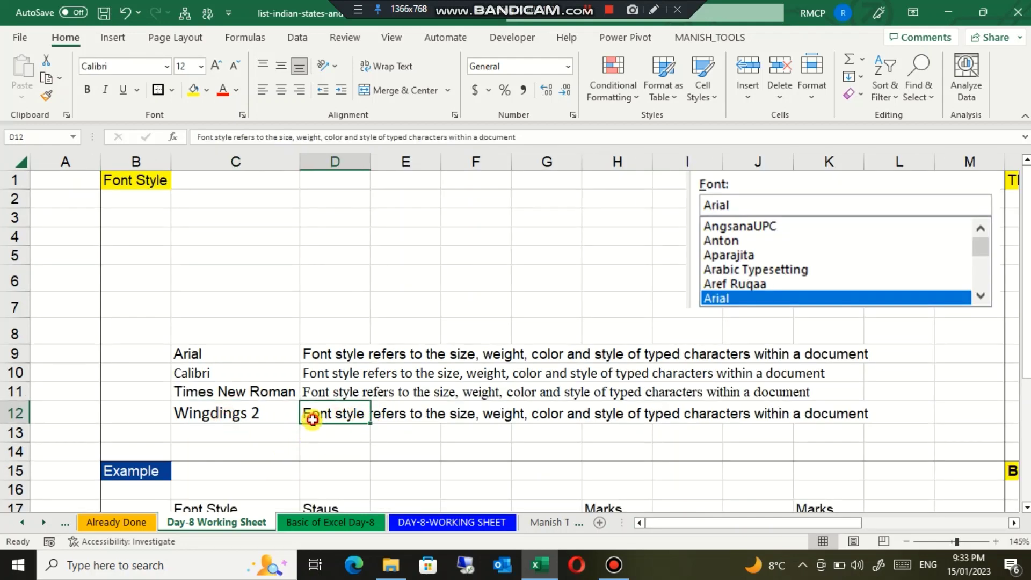
click(251, 415)
click(257, 432)
click(258, 414)
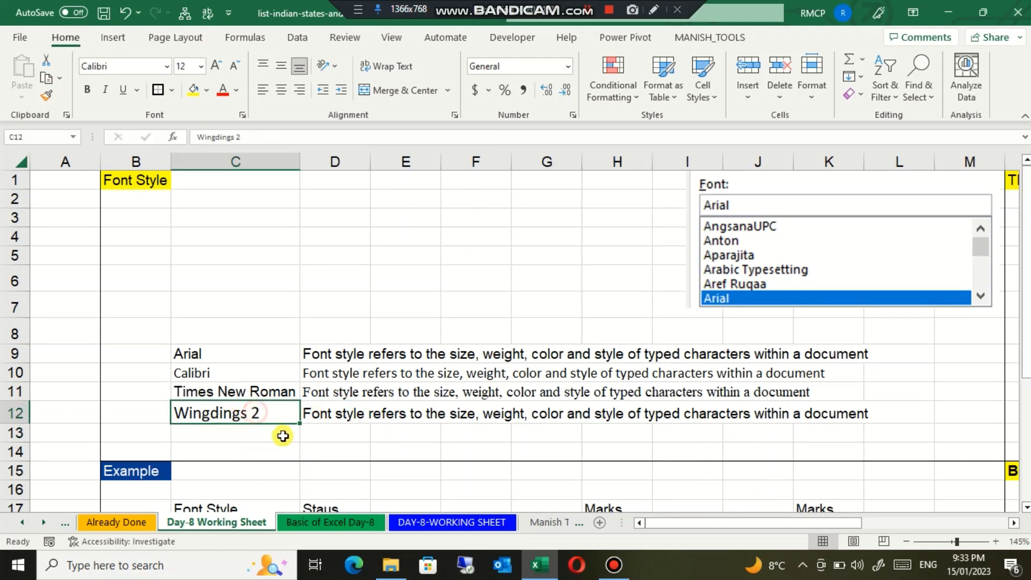
click(309, 412)
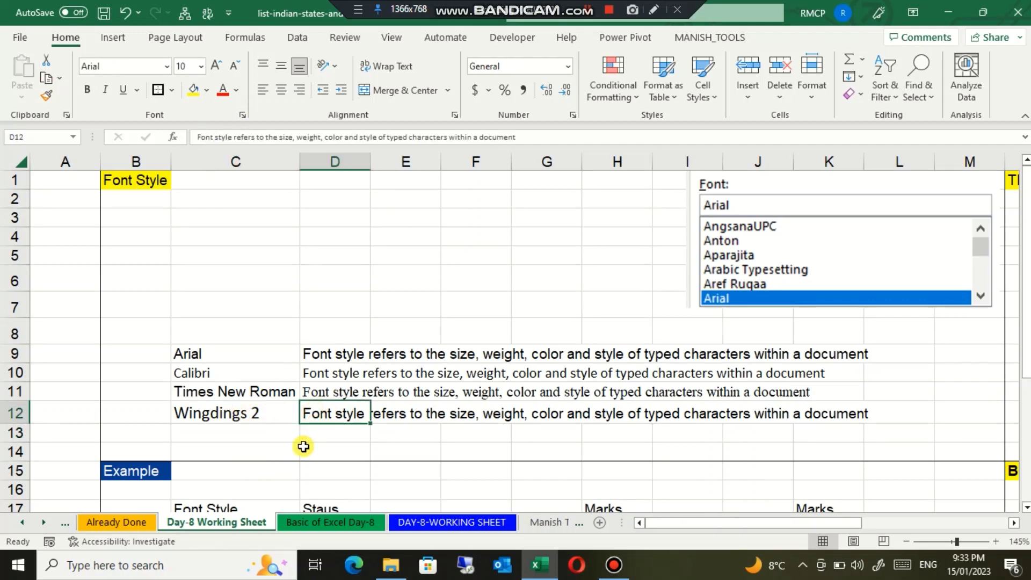
scroll(304, 446, down, 1)
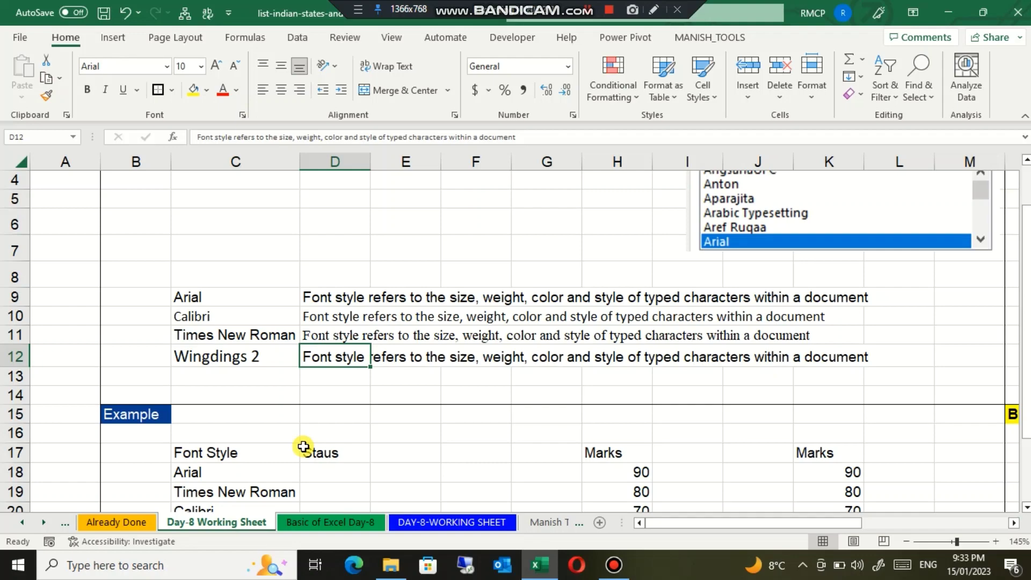
click(167, 67)
drag(299, 118, 301, 431)
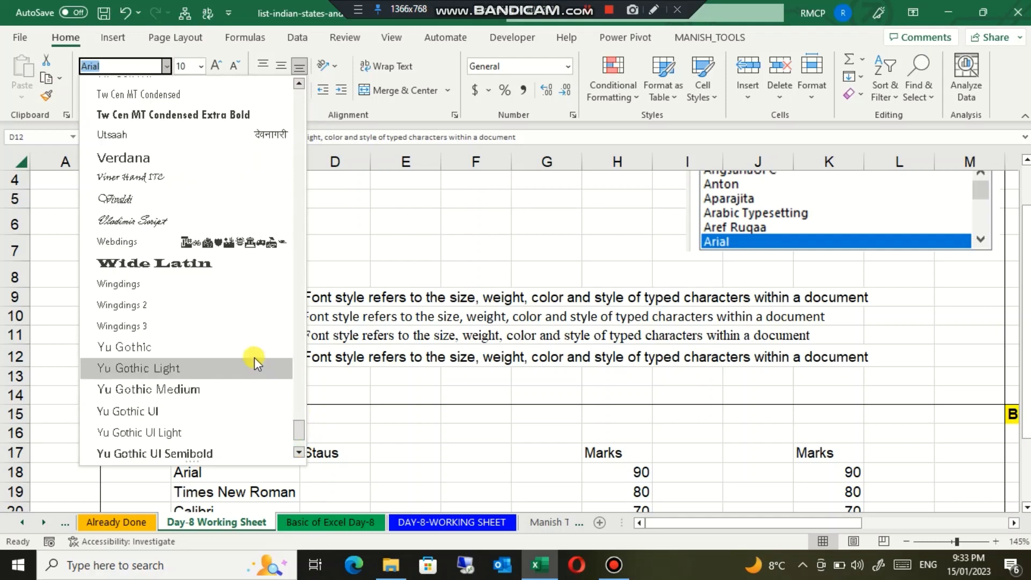
click(198, 299)
click(316, 379)
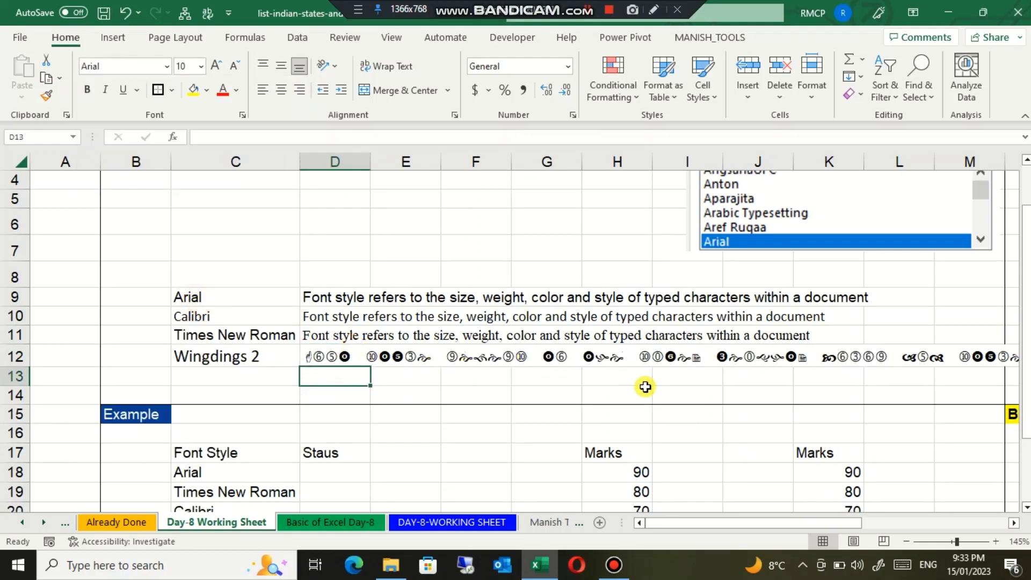
click(337, 358)
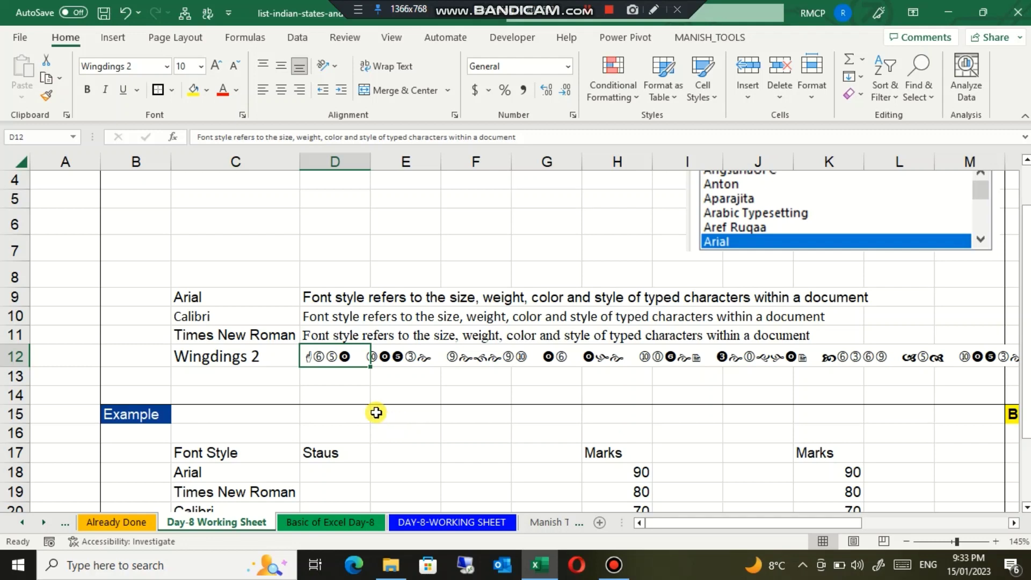
Apply all borders to the Font Style and Staus example table in C17:D21
scroll(347, 377, down, 2)
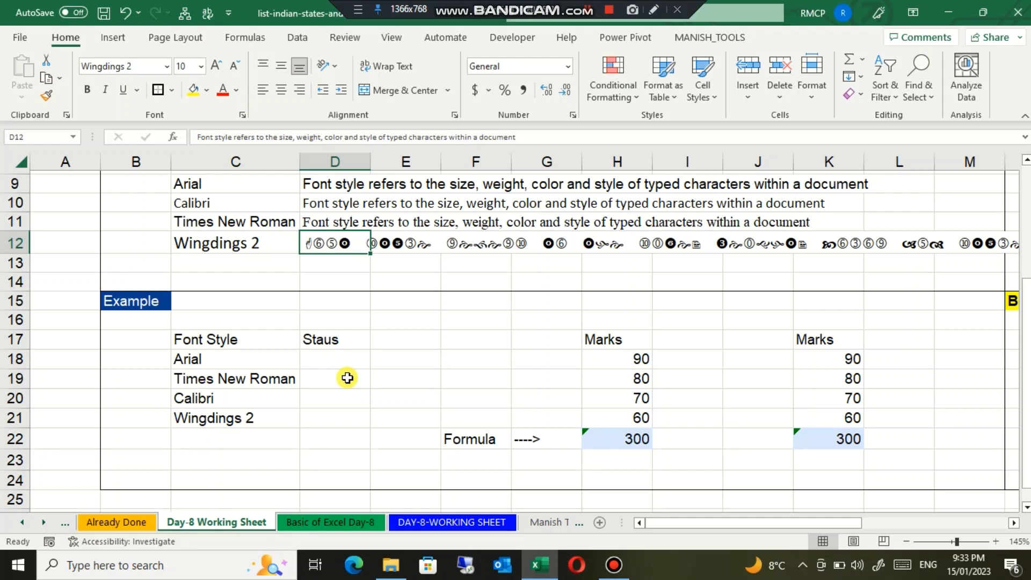
click(342, 400)
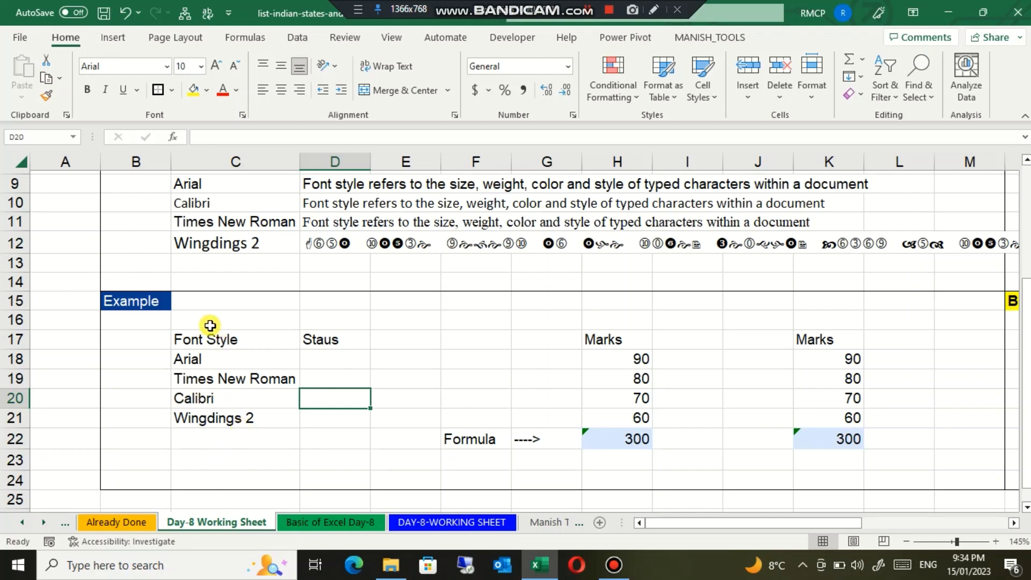
drag(207, 323, 325, 423)
click(217, 419)
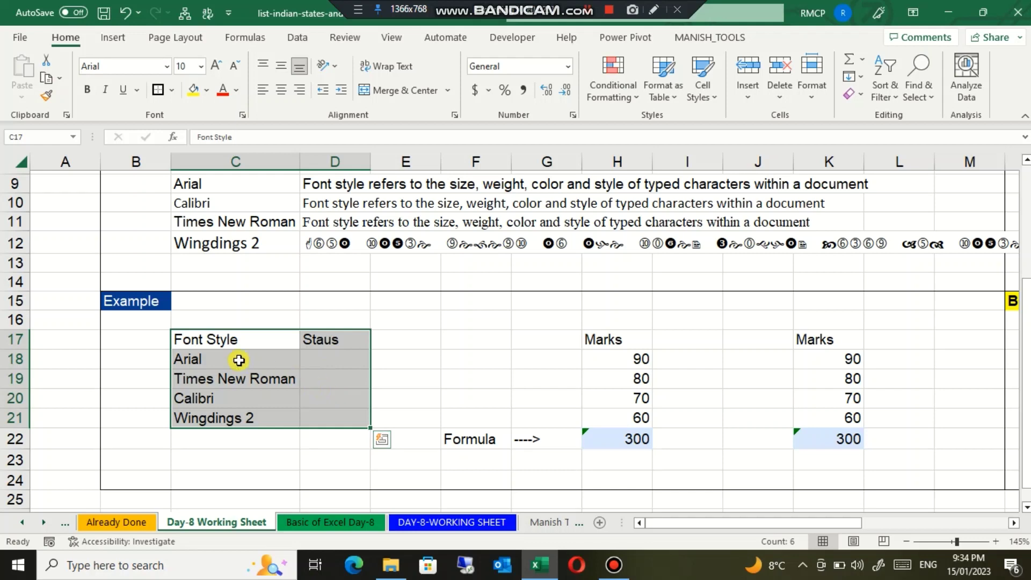
click(174, 93)
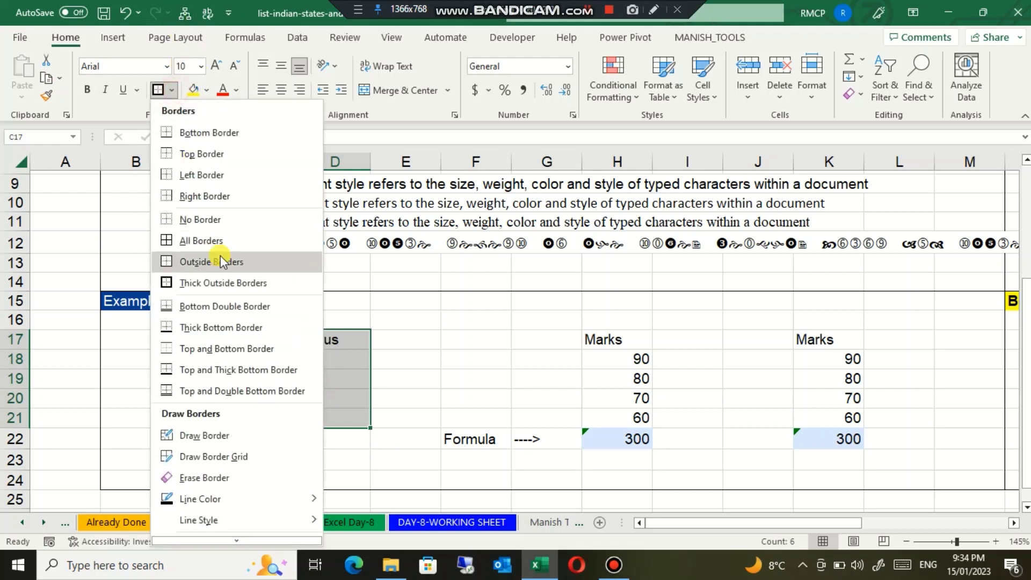
click(221, 239)
click(322, 397)
Enter a capital P in D18 as the status for the Arial row of the example table
click(336, 359)
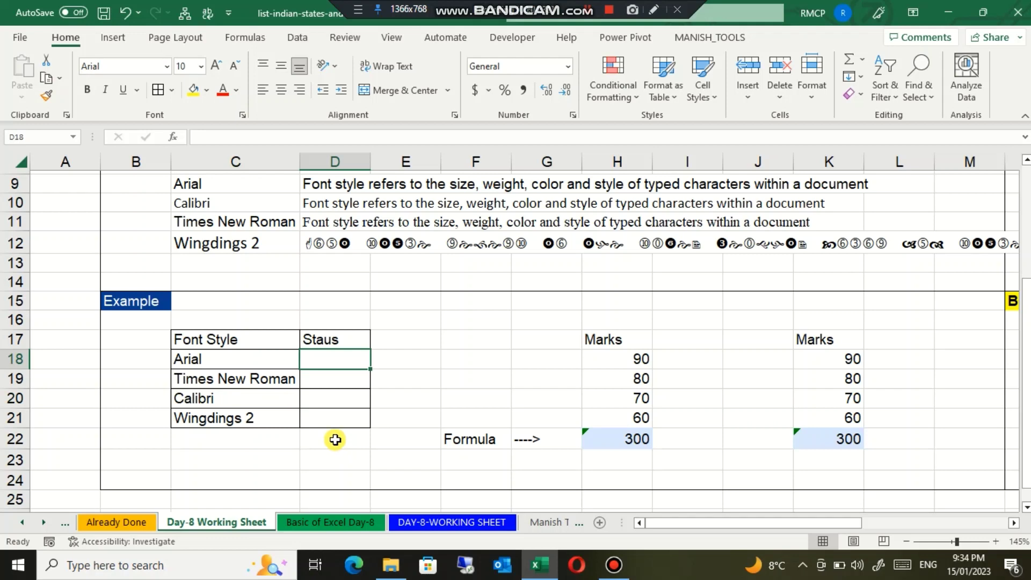
key(Caps_Lock)
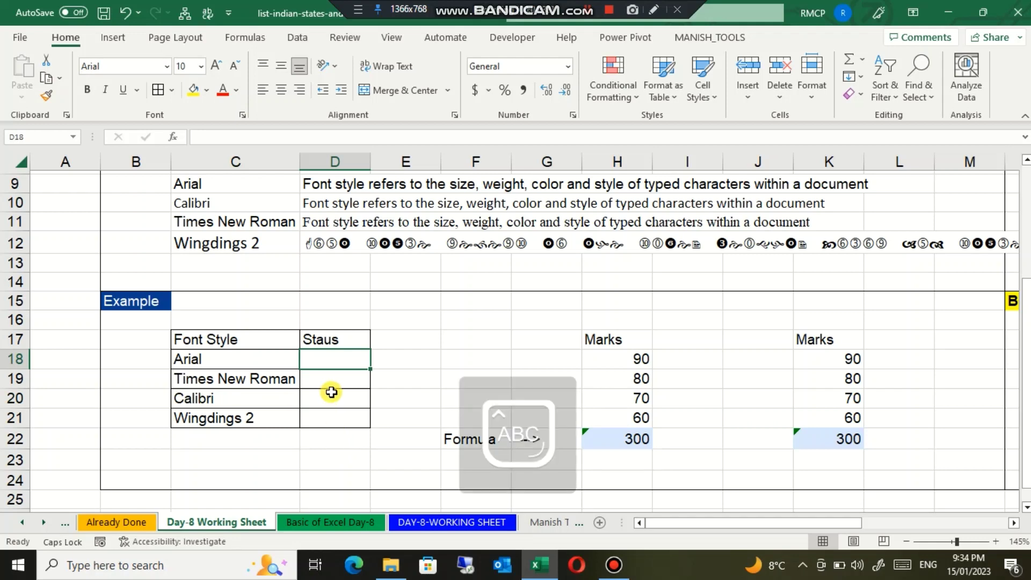
text(P)
key(Return)
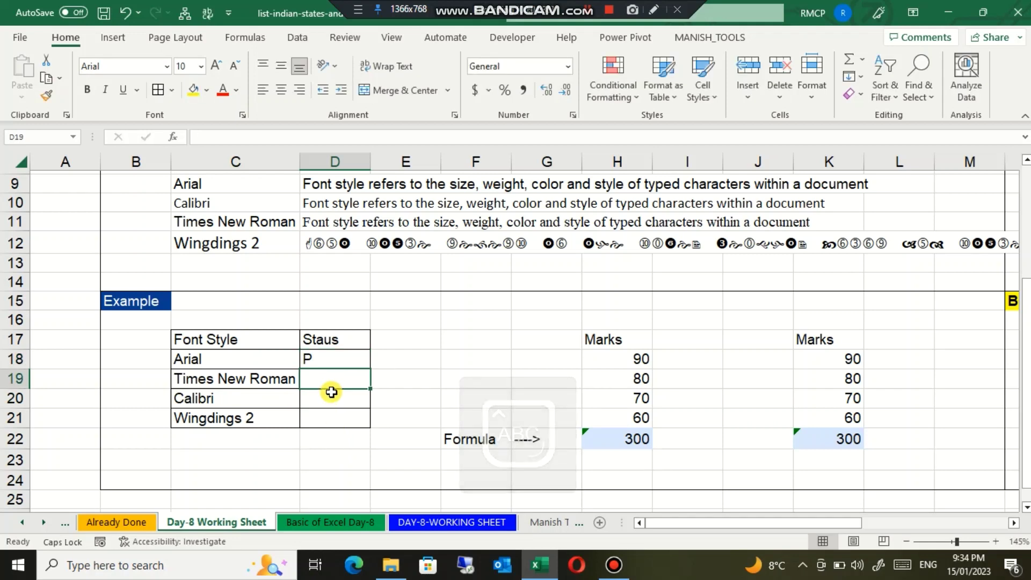
Enter P as the status for Times New Roman and Calibri in D19:D20, and O for Wingdings 2 in D21
text(P)
key(Return)
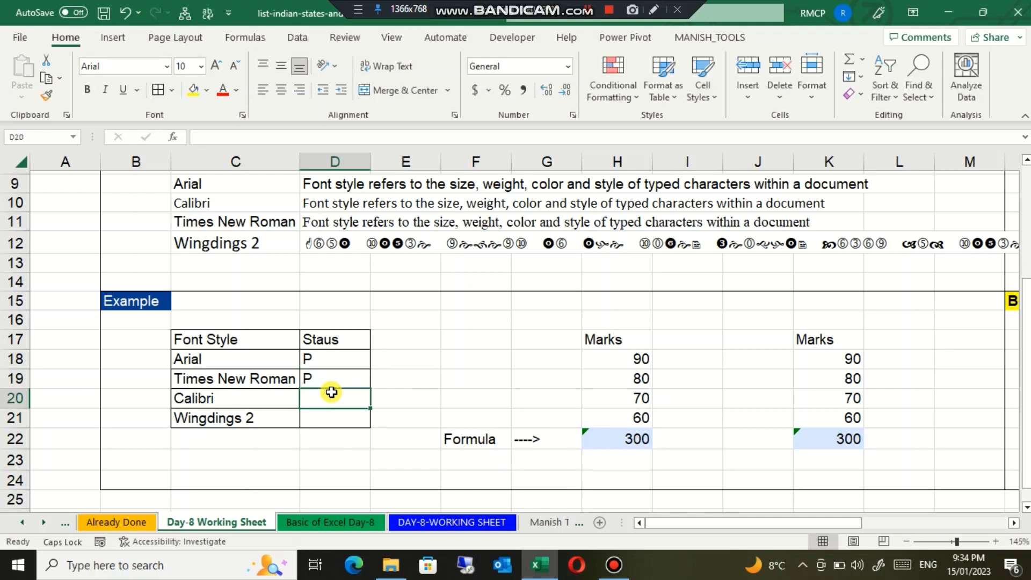
text(O)
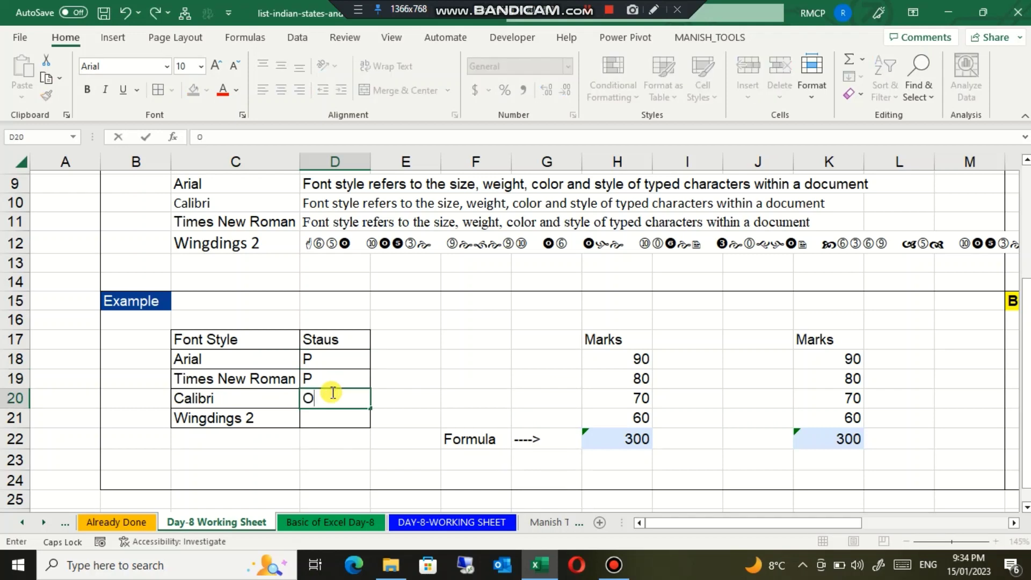
key(Return)
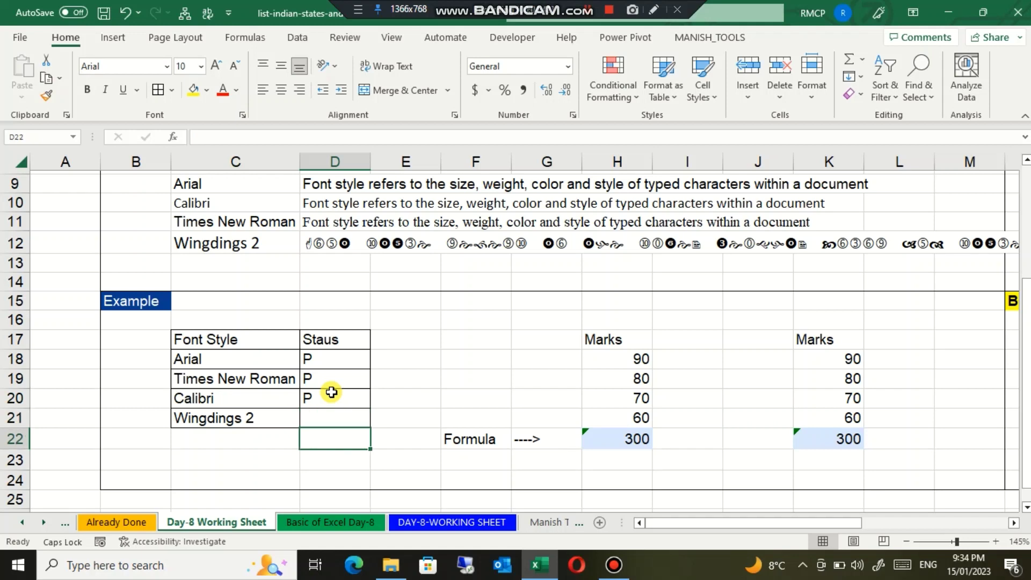
text(O)
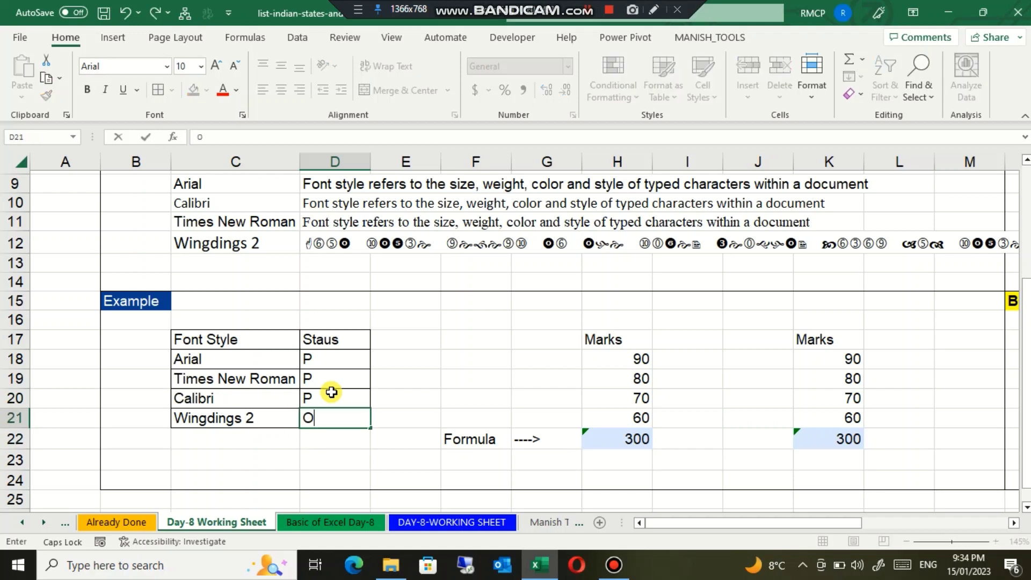
key(Return)
Center the status letters in D18:D21 horizontally
key(Up)
key(Up)
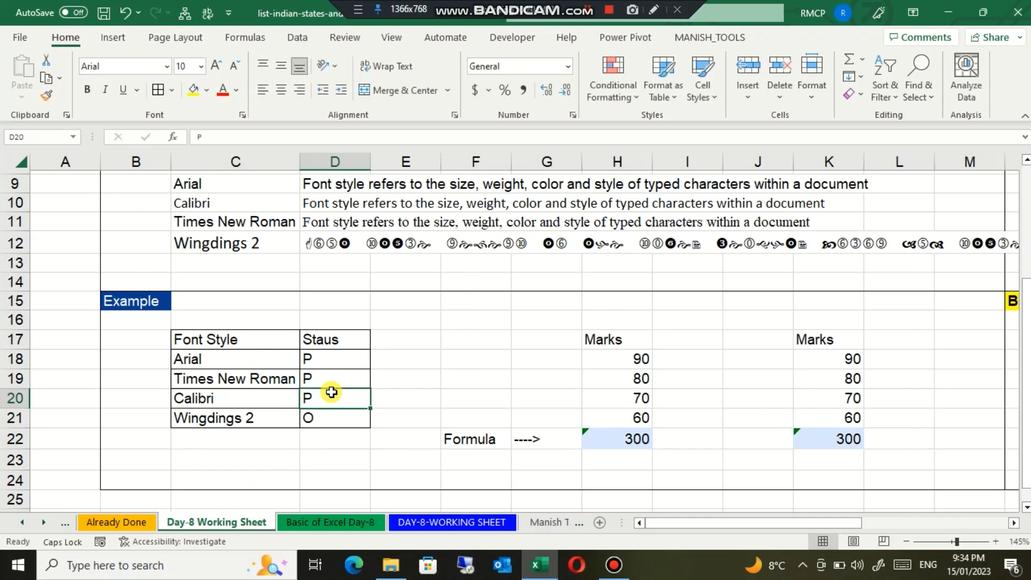
key(Up)
key(Up)
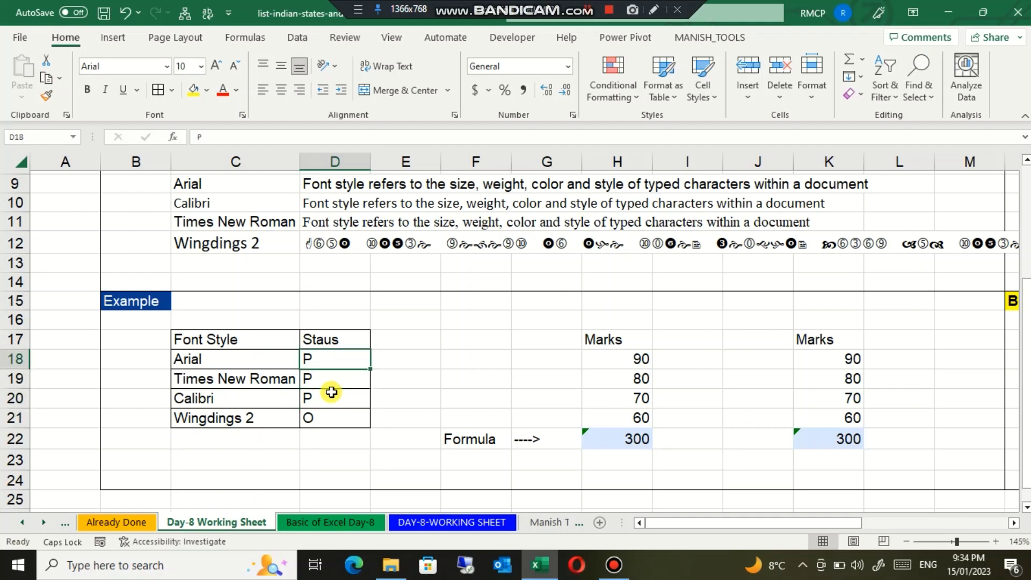
key(shift+Down)
key(shift+Down)
key(shift+Down)
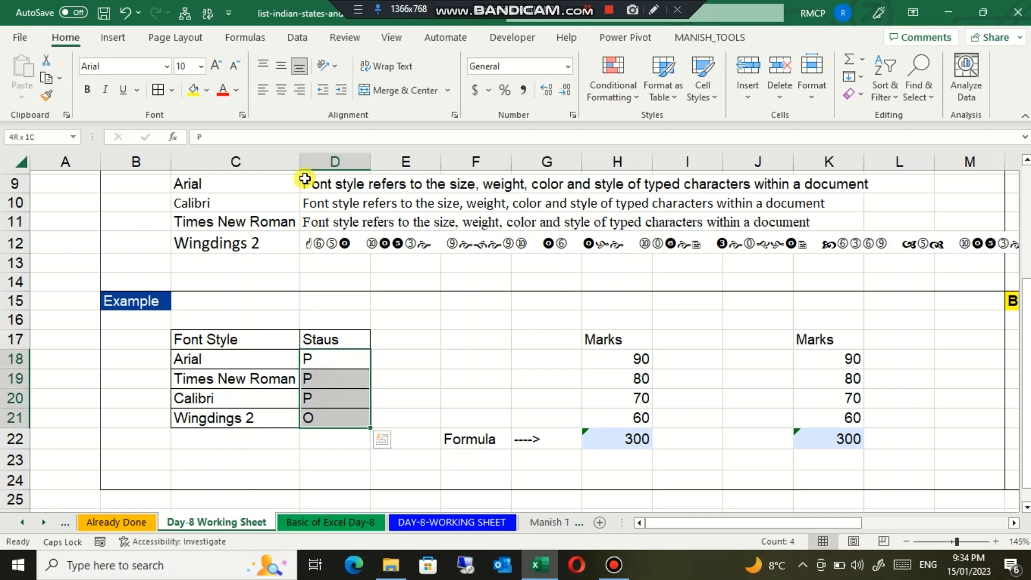
click(281, 90)
key(ctrl+1)
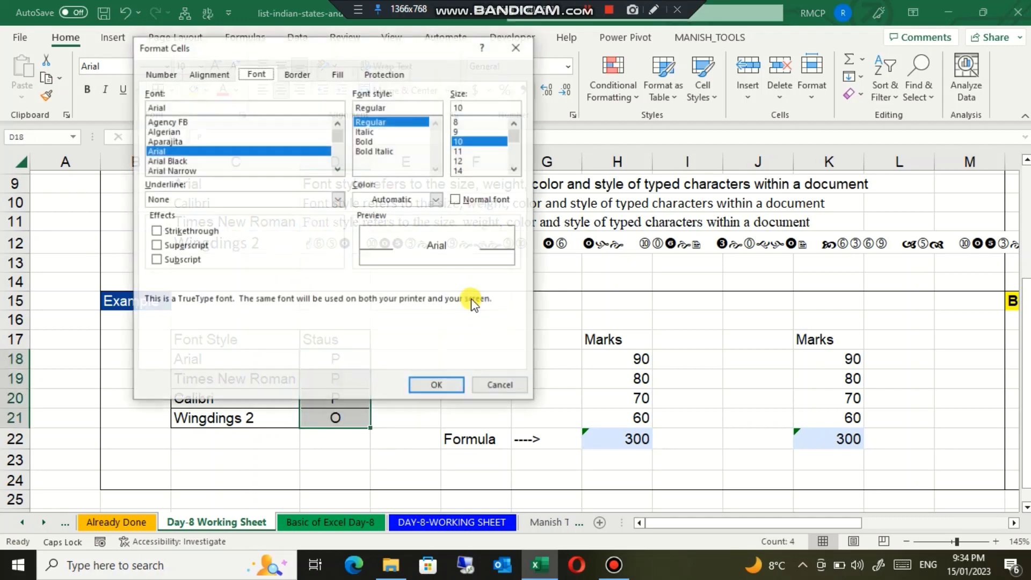
click(501, 387)
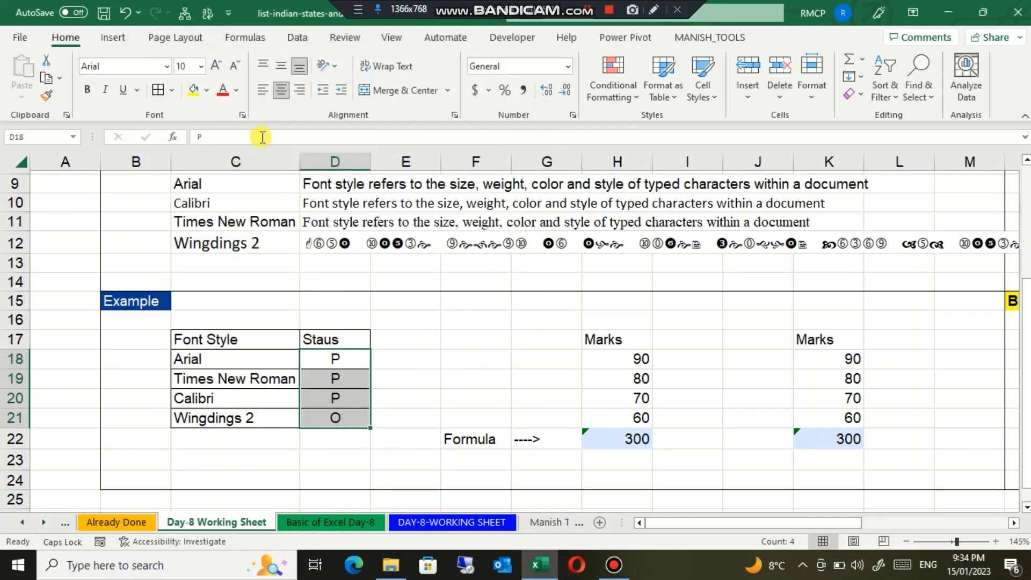
Set the font of the status letters in D18:D21 to Wingdings 2 and check the symbol in each cell
click(166, 66)
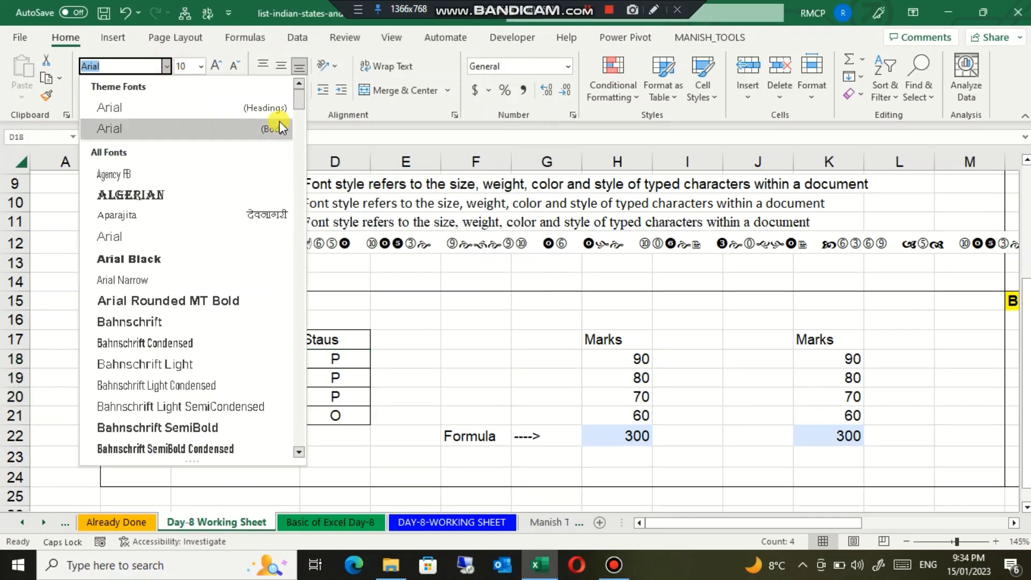
drag(299, 102, 299, 430)
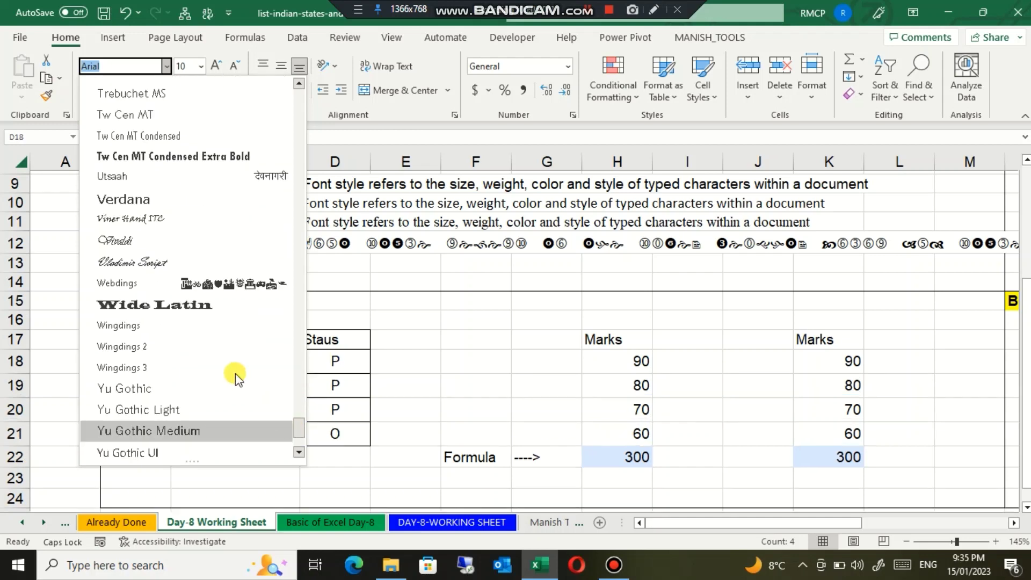
click(213, 350)
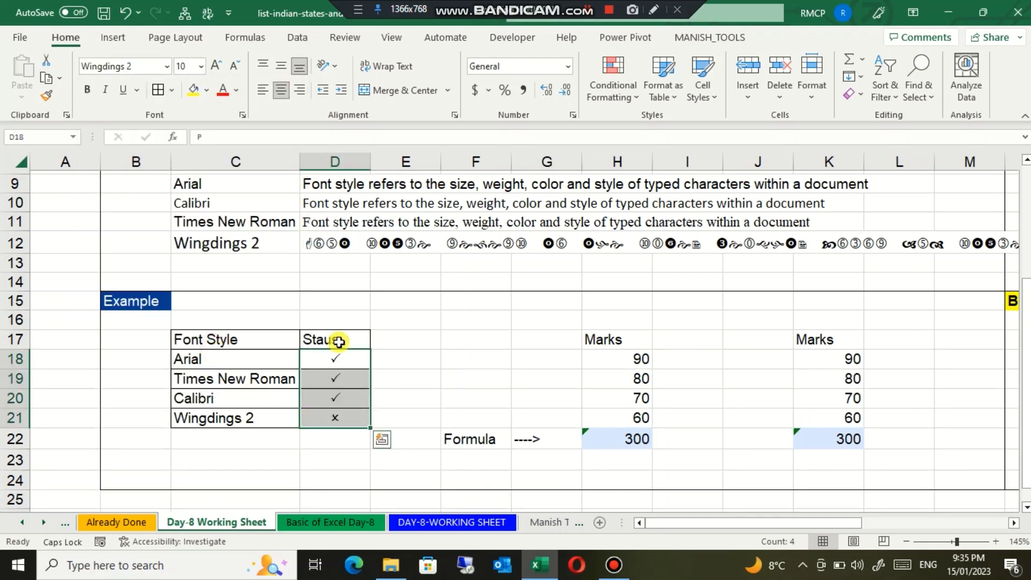
click(333, 468)
click(341, 363)
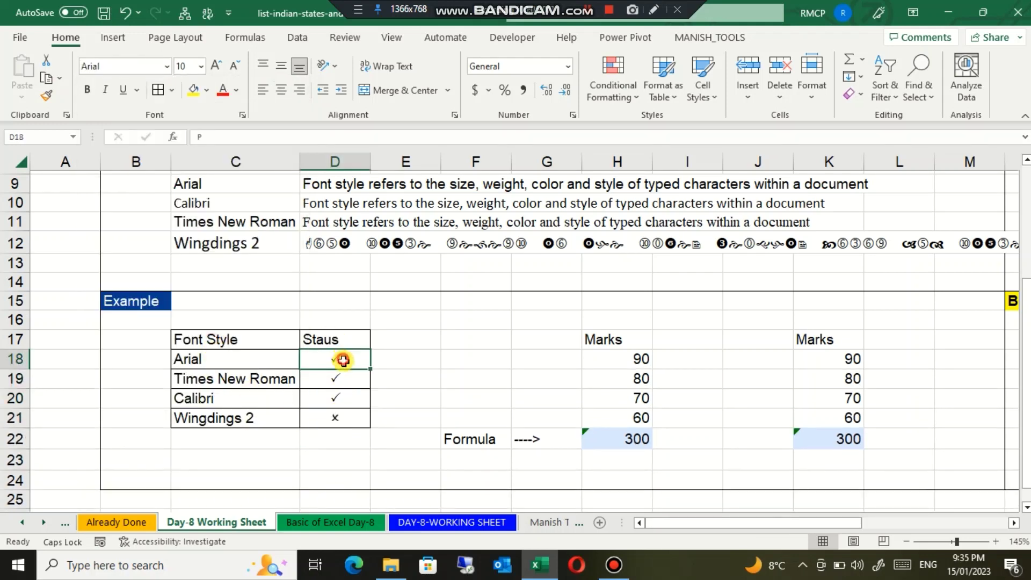
click(358, 382)
click(346, 396)
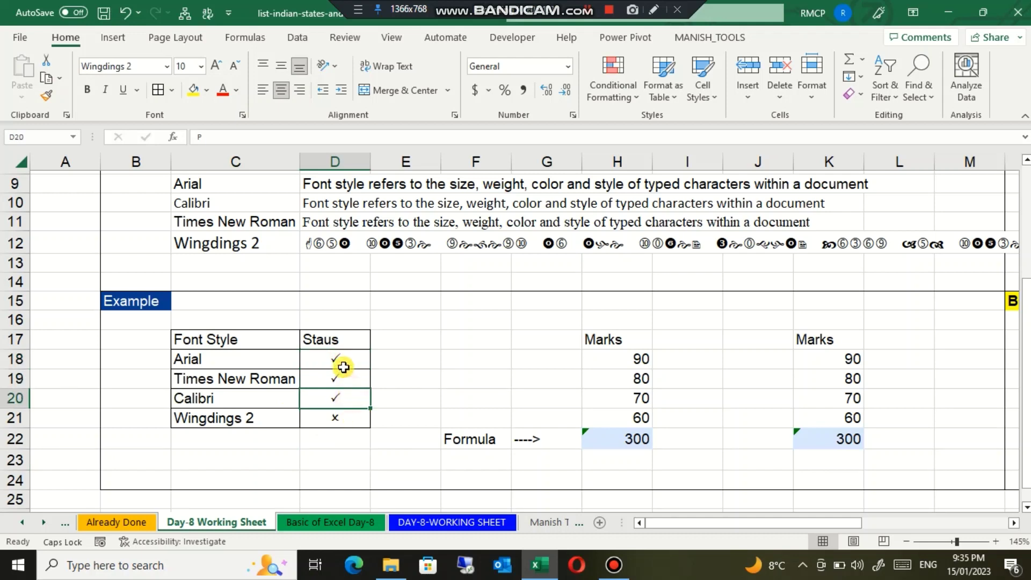
drag(340, 363, 349, 395)
click(344, 425)
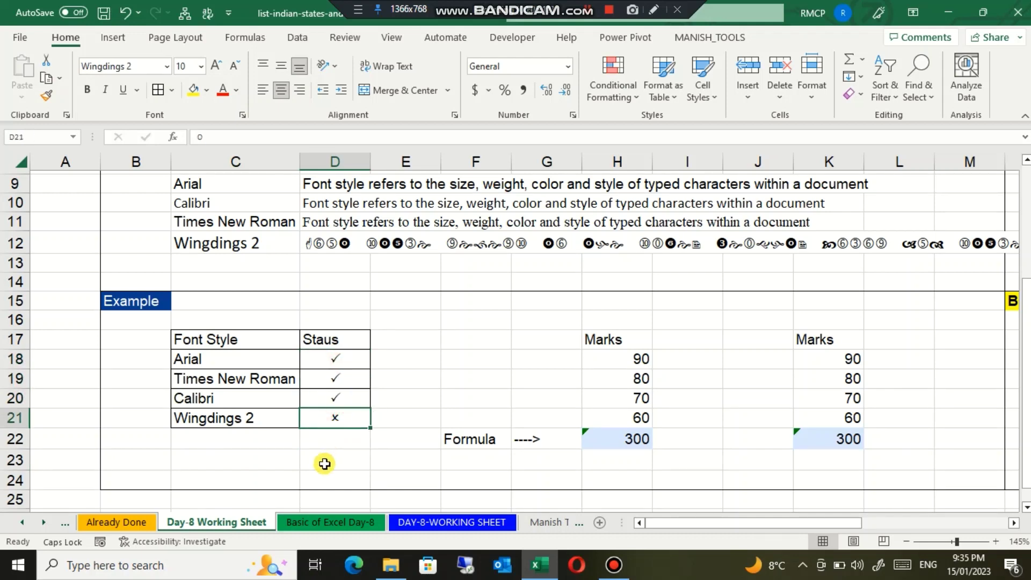
Increase the font size of the status symbols in D18:D21 to 12
drag(338, 352, 338, 417)
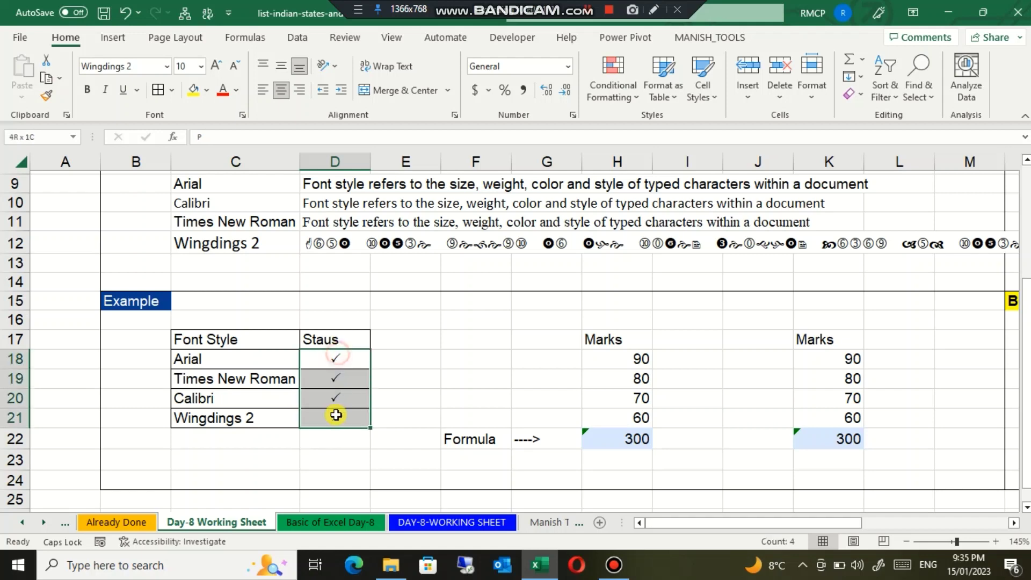
click(213, 69)
click(213, 69)
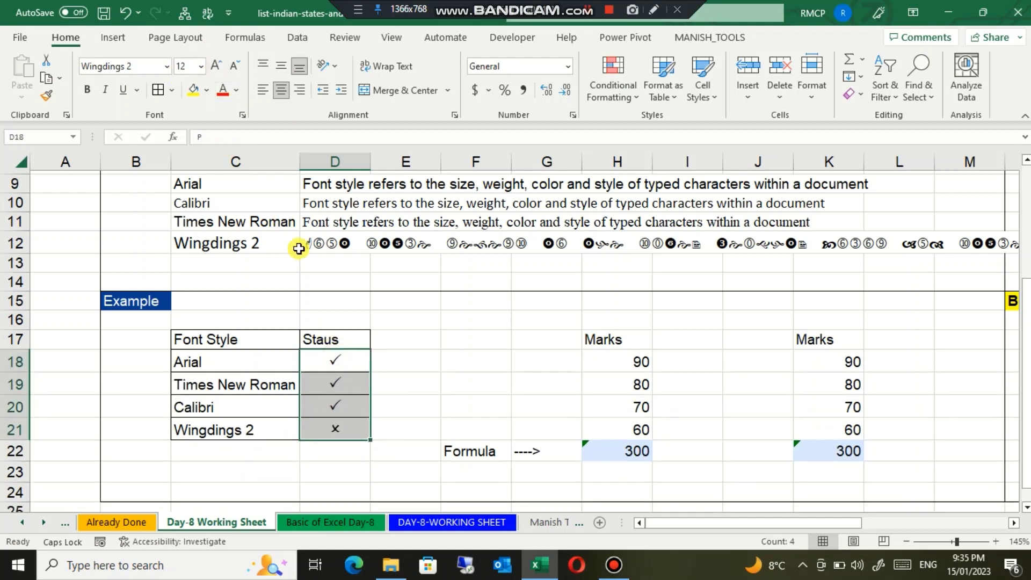
Color the three tick marks in D18:D20 green and make them bold
click(321, 375)
drag(319, 362, 320, 404)
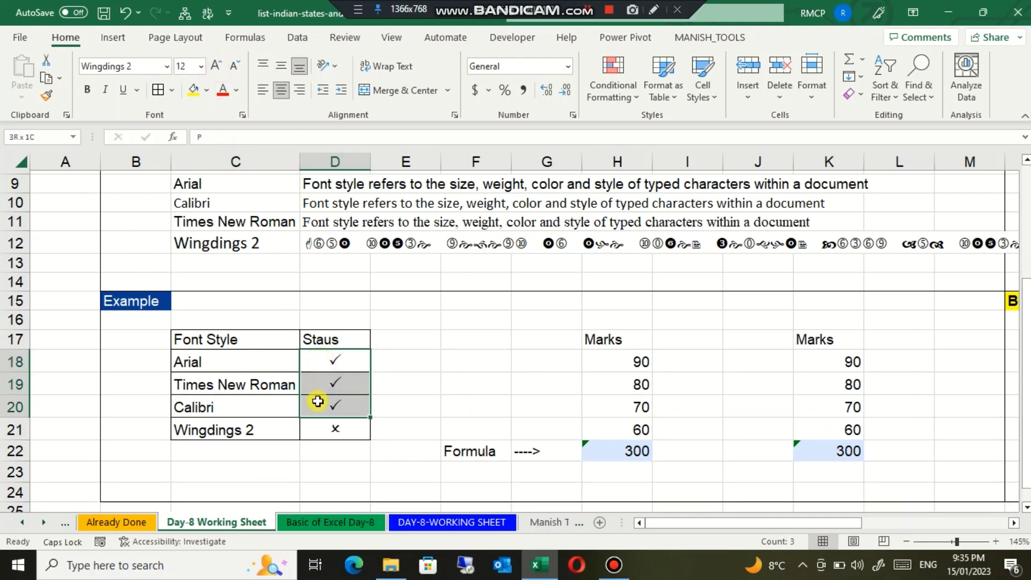
click(237, 95)
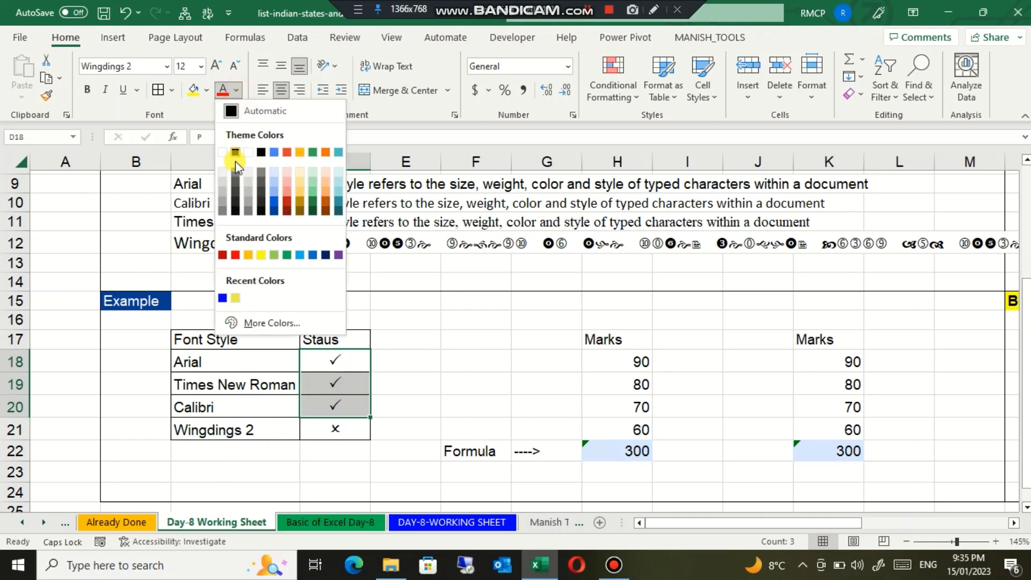
click(280, 254)
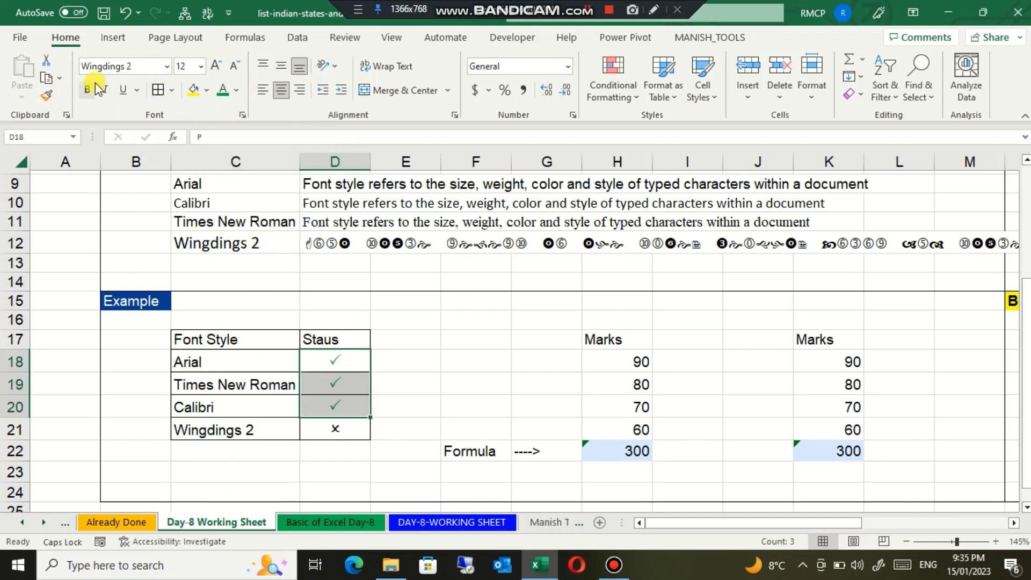
Color the cross mark in D21 of the Wingdings 2 row red
click(335, 426)
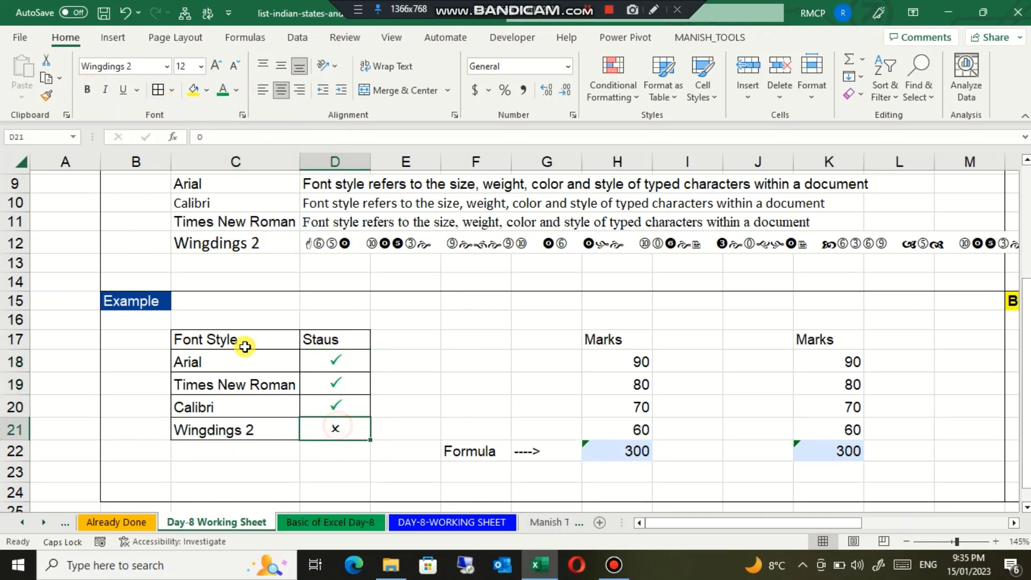
click(236, 91)
click(236, 255)
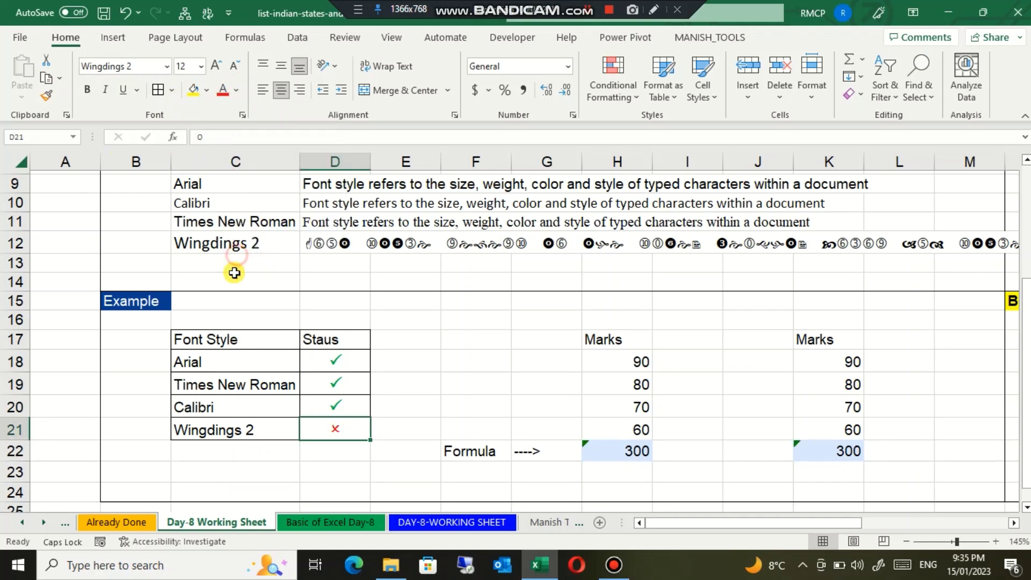
Change the Arial row's status in D18 to a capital O and color it red
click(337, 380)
click(355, 455)
drag(331, 364, 334, 384)
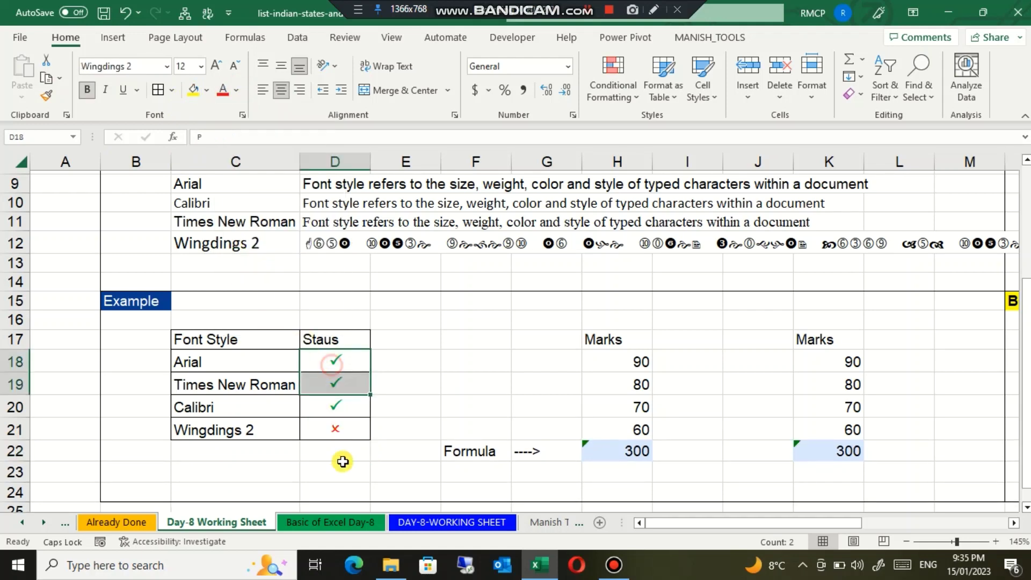
click(346, 359)
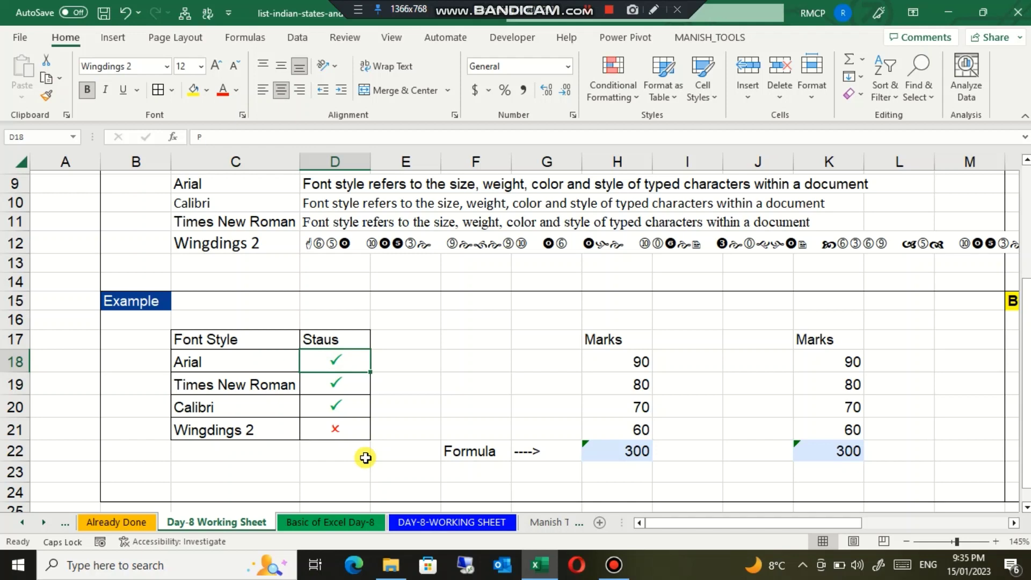
text(P)
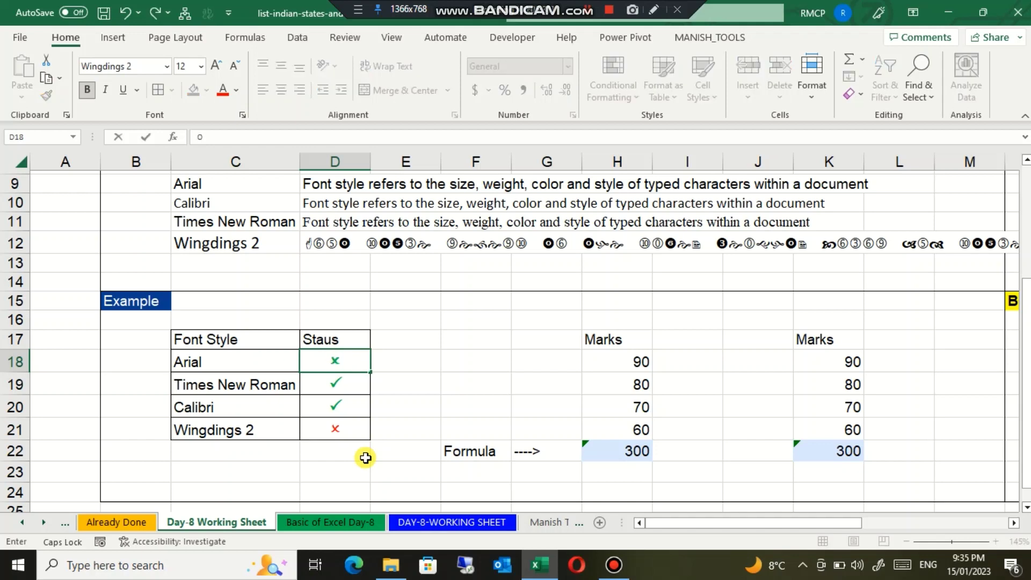
key(Return)
key(Up)
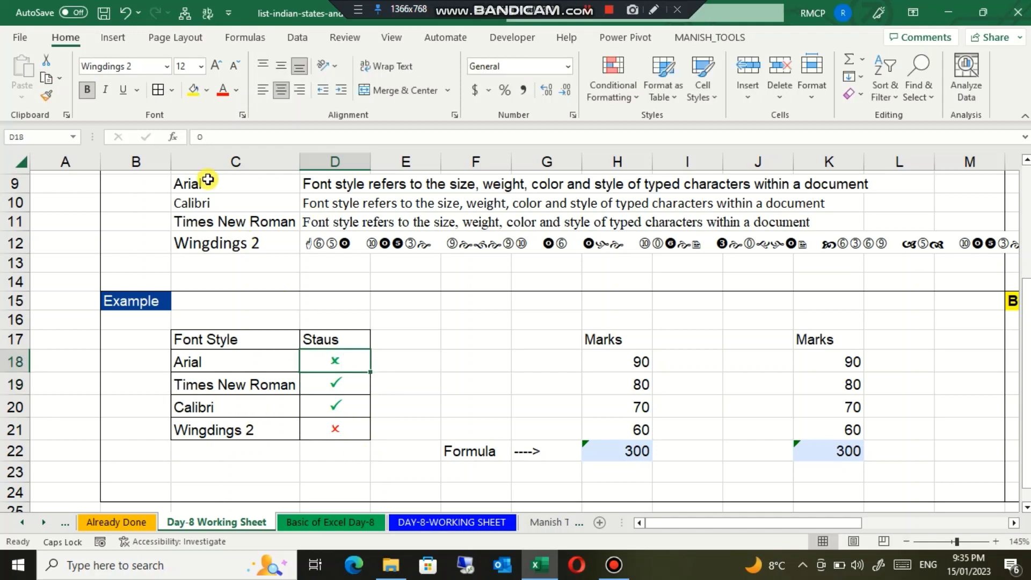
click(264, 405)
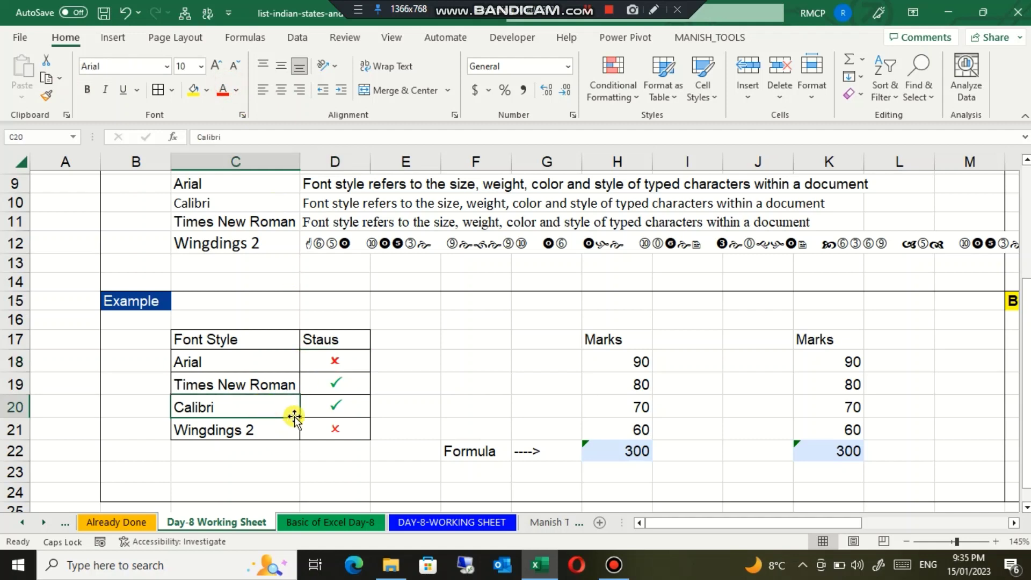
Change the Times New Roman row's status in D19 to a capital O and color it red
click(336, 361)
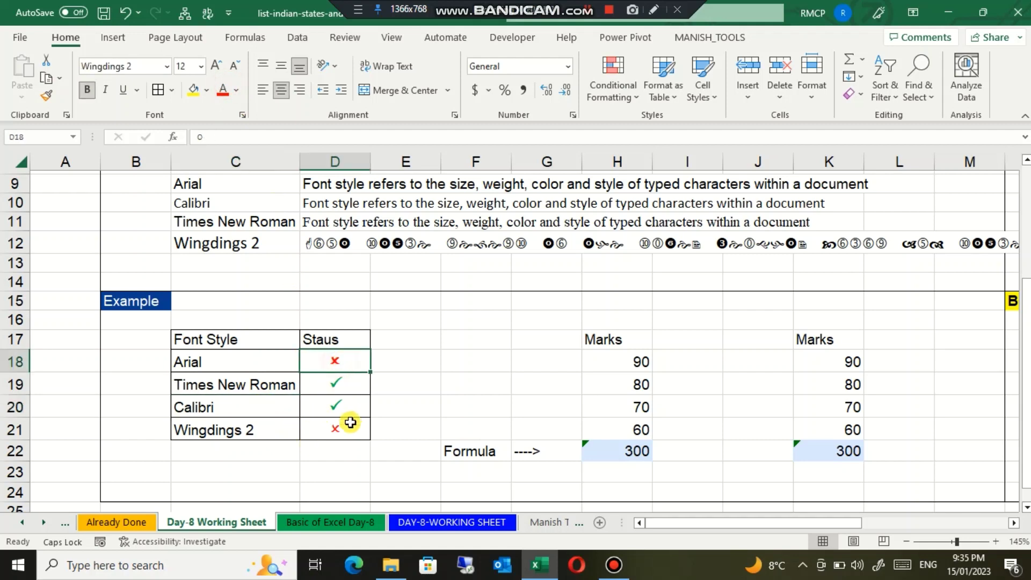
click(337, 382)
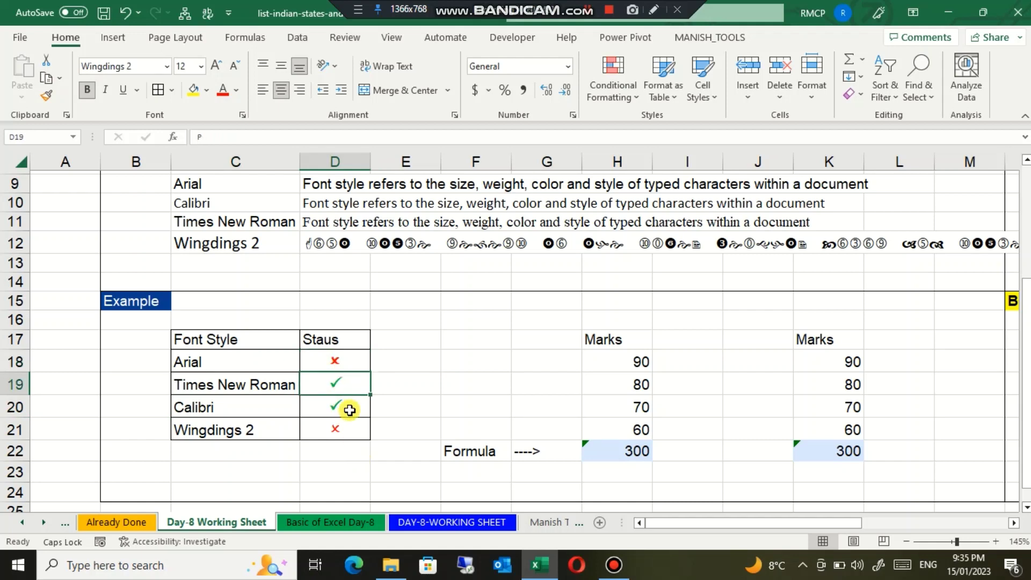
text(O)
key(Return)
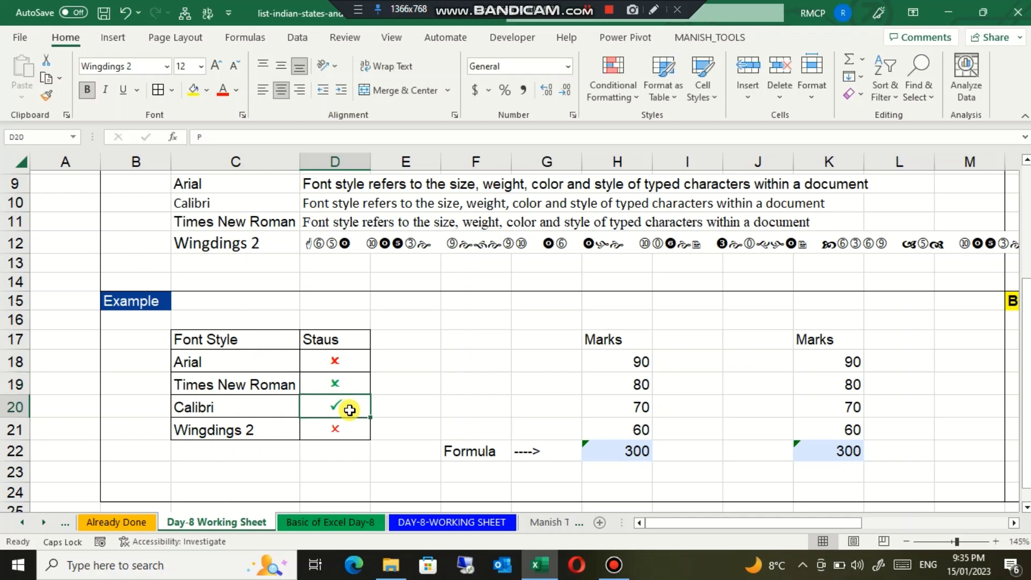
key(Up)
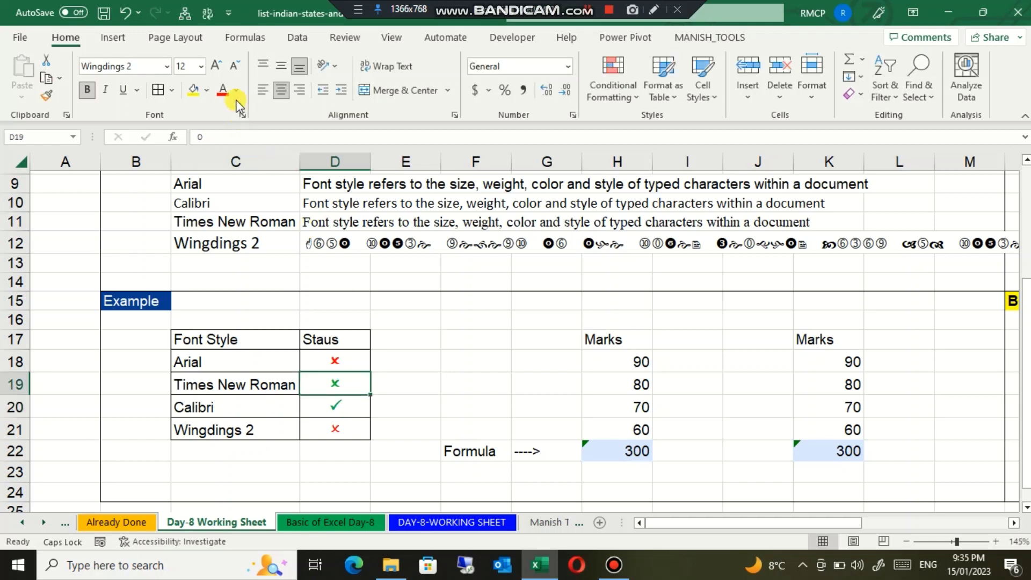
click(223, 90)
click(280, 423)
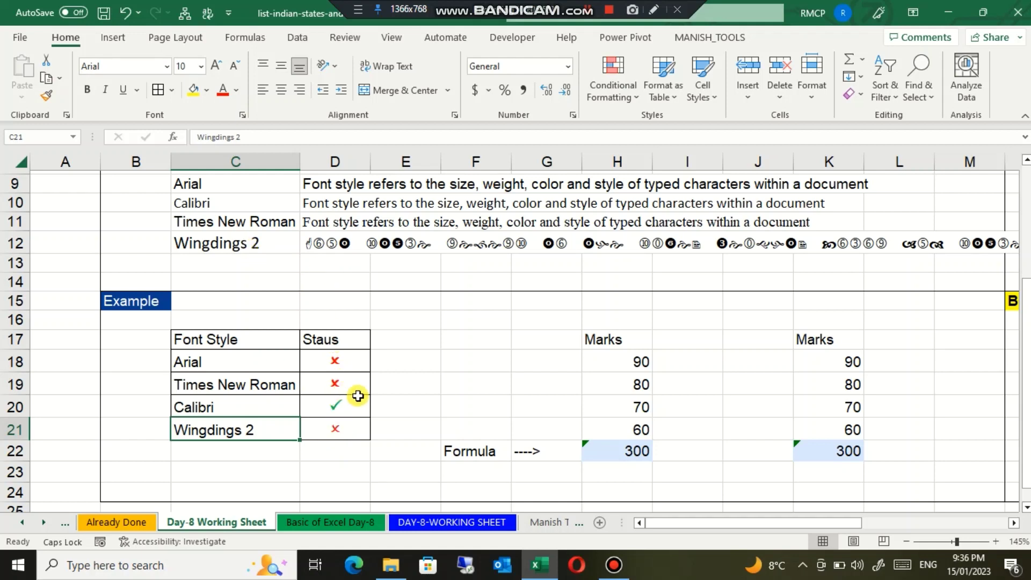
click(276, 248)
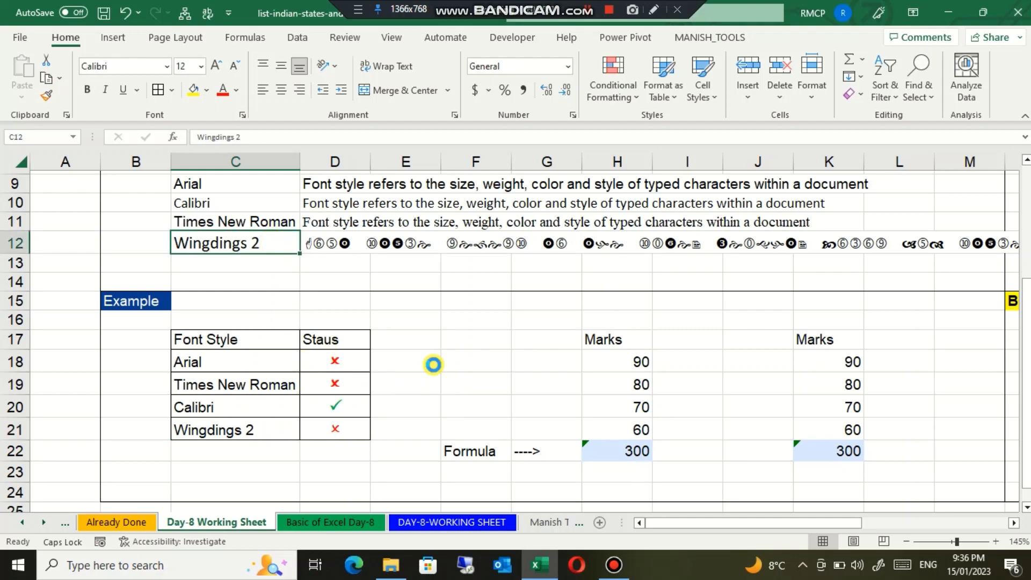
scroll(433, 365, down, 4)
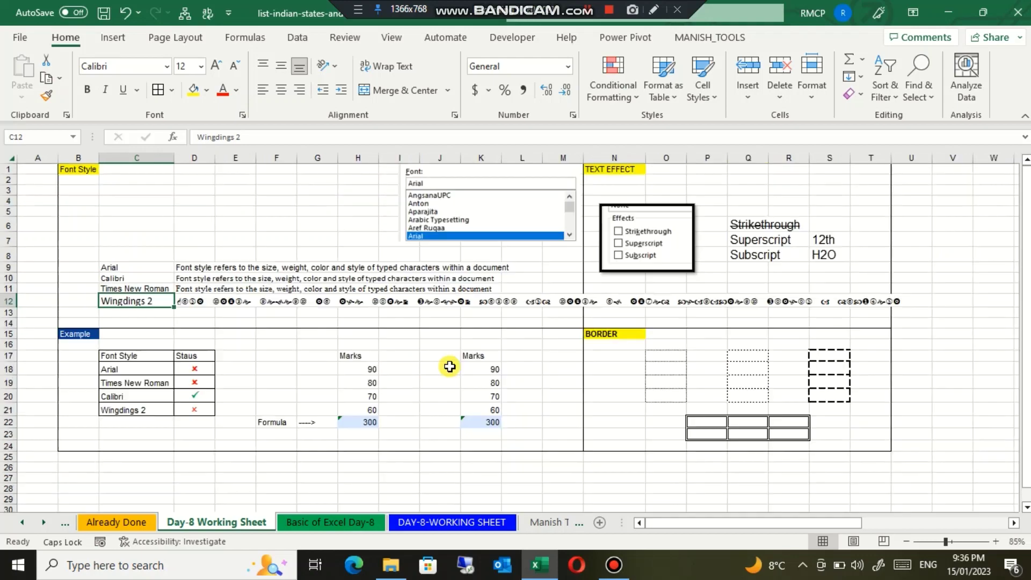
scroll(449, 365, up, 1)
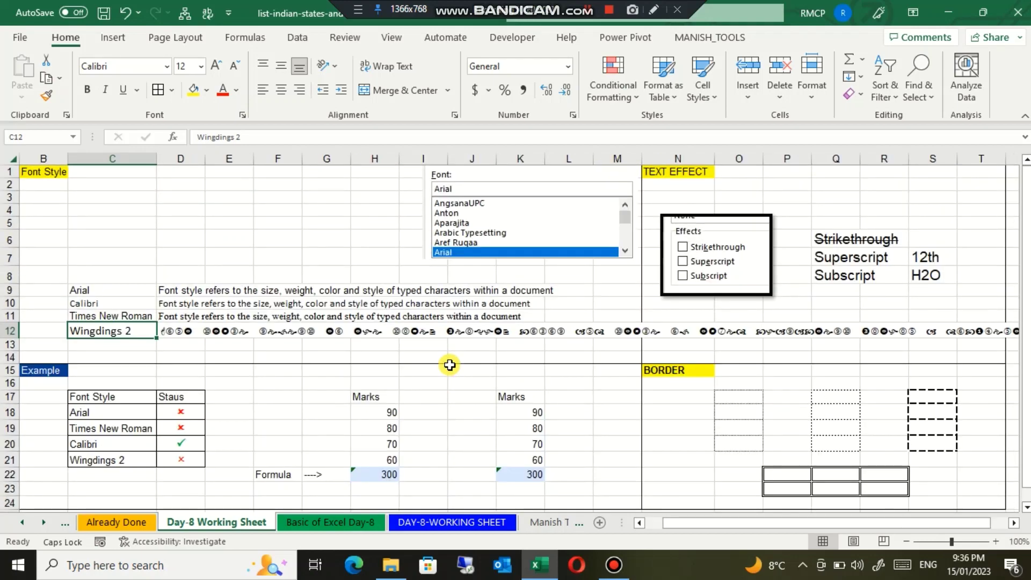
Examine the TEXT EFFECT section, looking at the Effects options and the Strikethrough, Superscript and Subscript examples
click(248, 213)
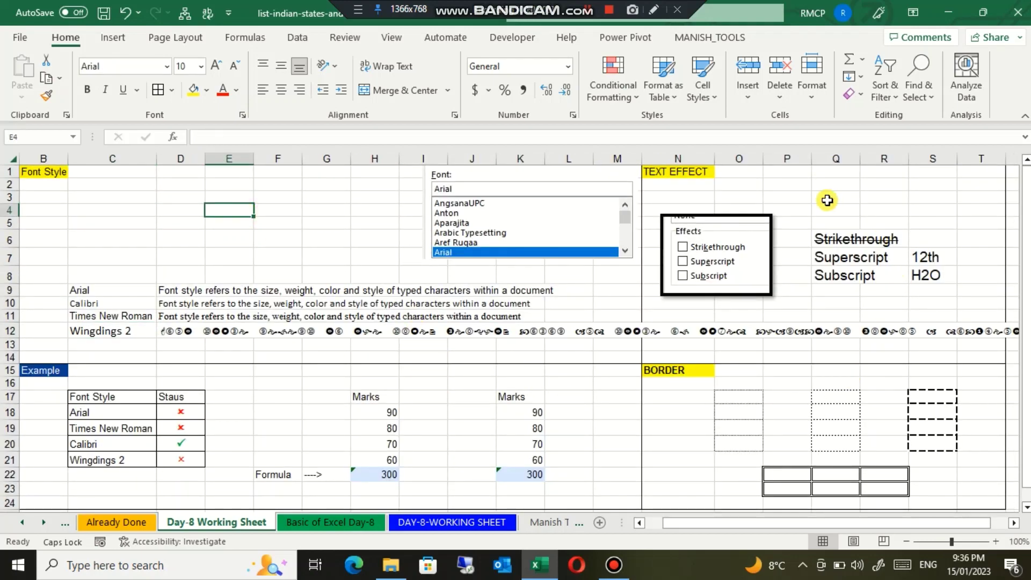
click(769, 185)
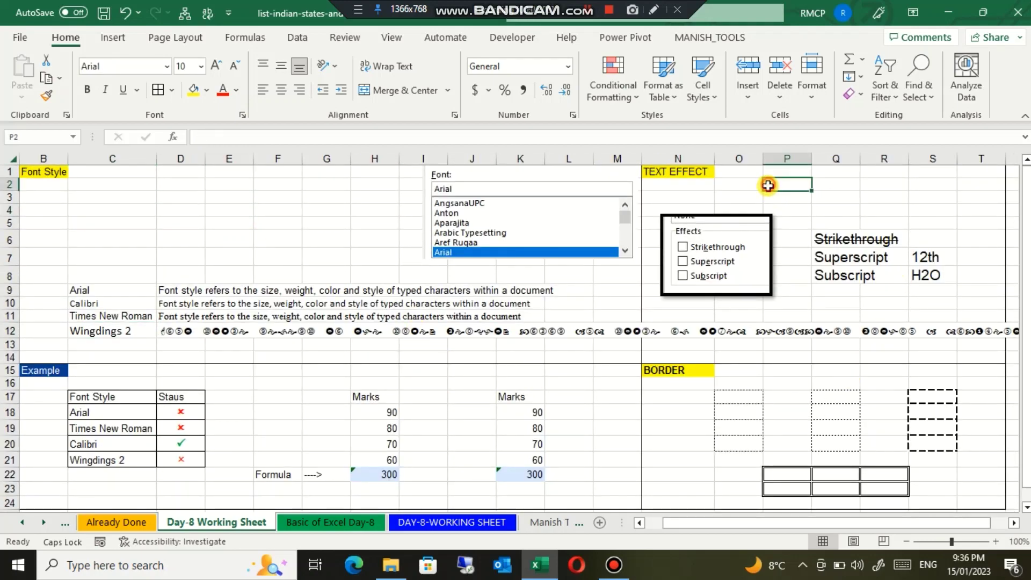
click(1014, 522)
click(1013, 522)
click(1013, 522)
click(1013, 522)
click(1013, 523)
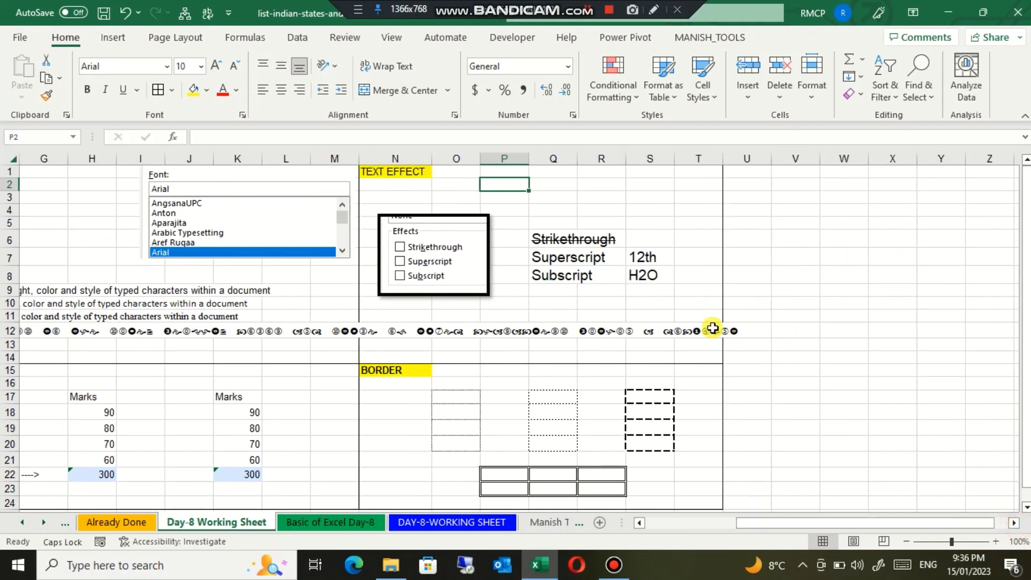
ctrl+scroll(713, 328, up, 4)
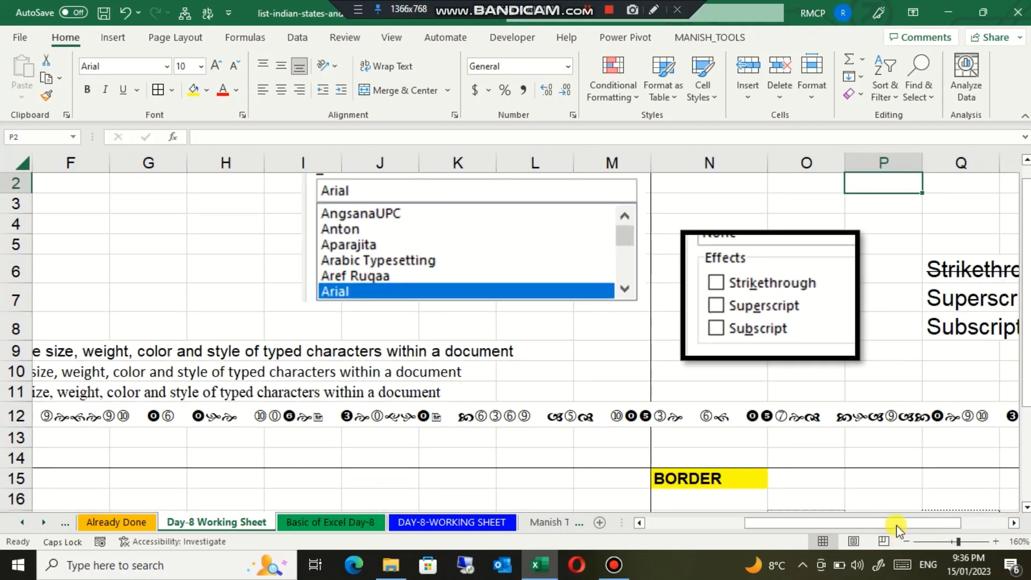
drag(897, 523, 978, 516)
scroll(902, 322, up, 1)
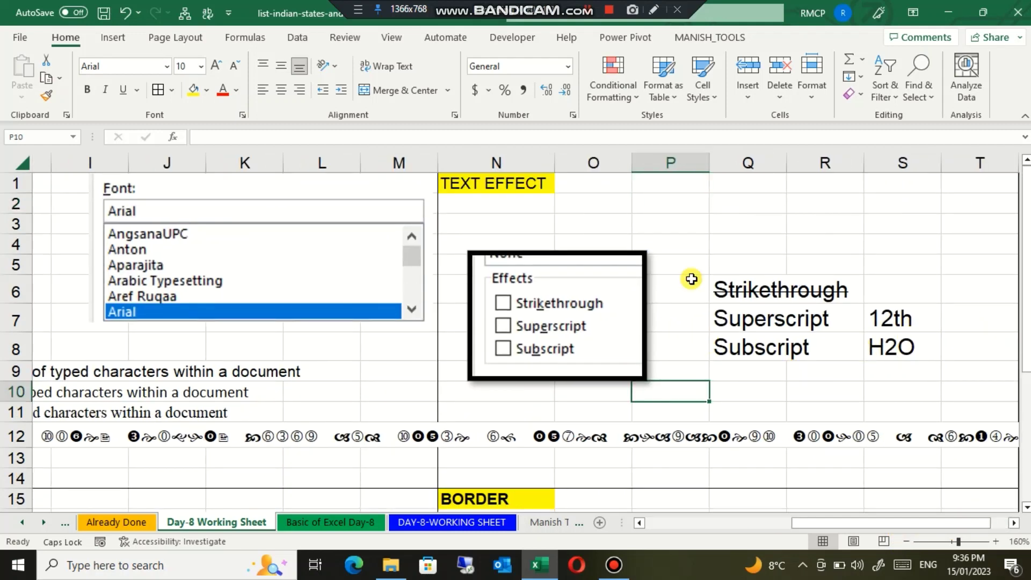
click(715, 200)
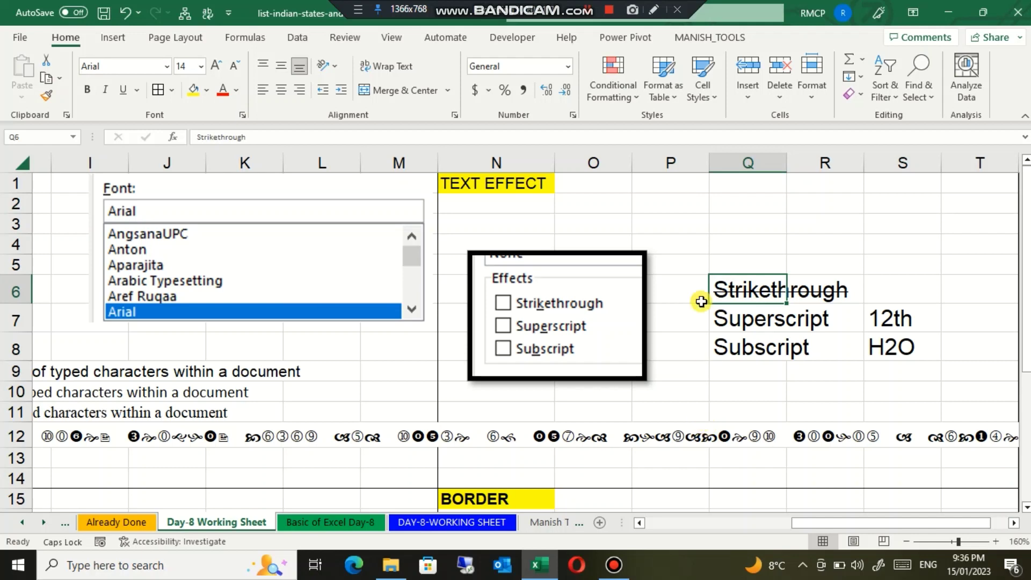
click(720, 210)
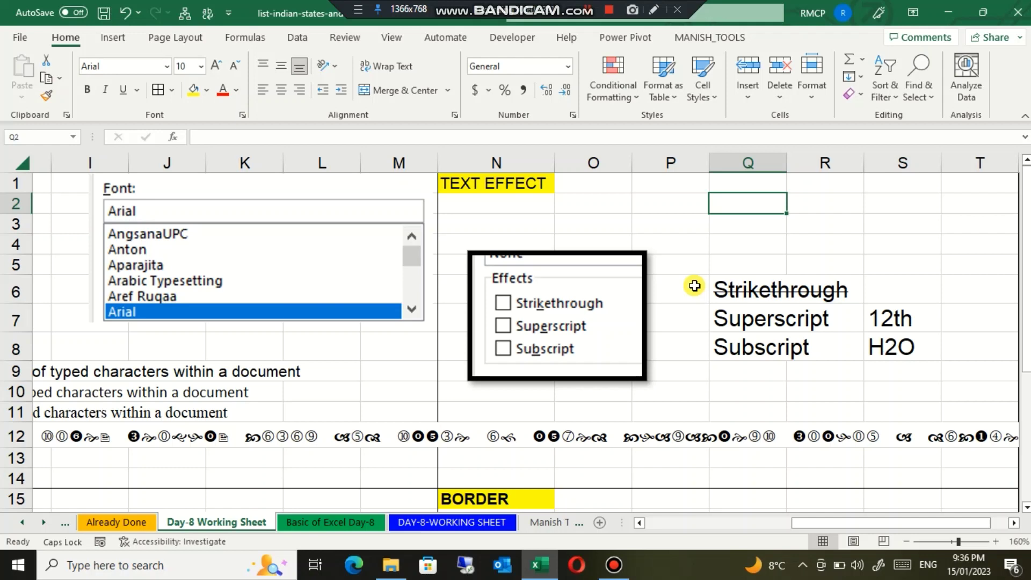
key(Down)
key(Down)
key(Down)
key(Down)
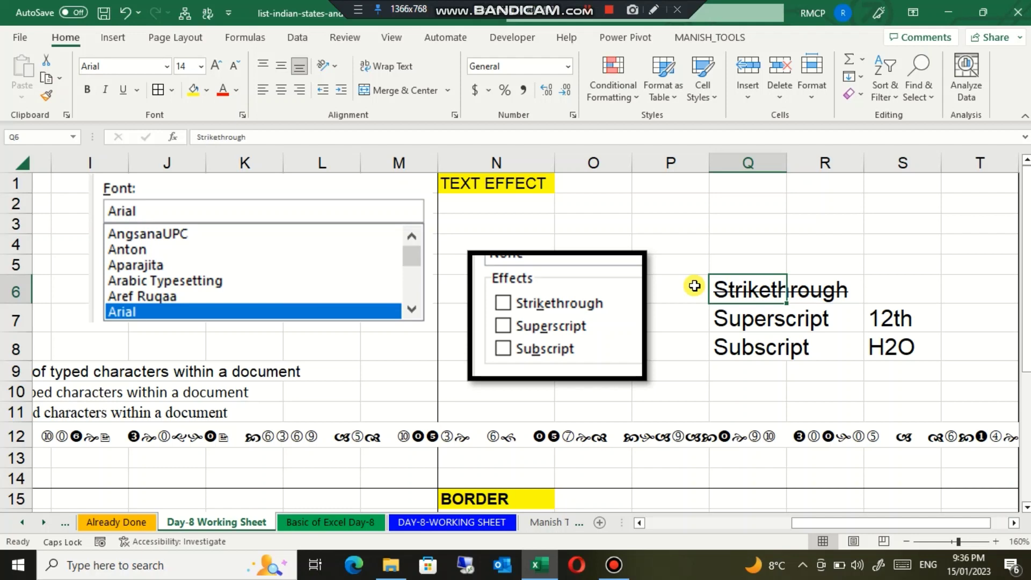
key(Down)
key(Up)
Apply the Strikethrough effect to the Arial sample sentence in D9
key(Left)
key(Left)
key(Left)
key(Left)
key(Left)
key(Left)
key(Left)
key(Left)
key(Left)
key(Left)
key(Left)
key(Left)
key(Left)
key(Left)
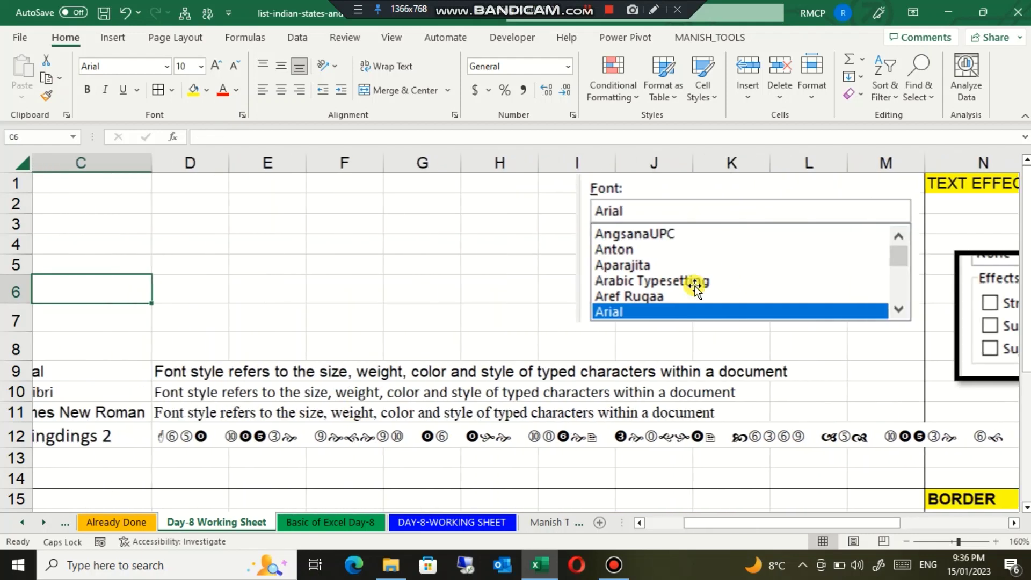
click(185, 369)
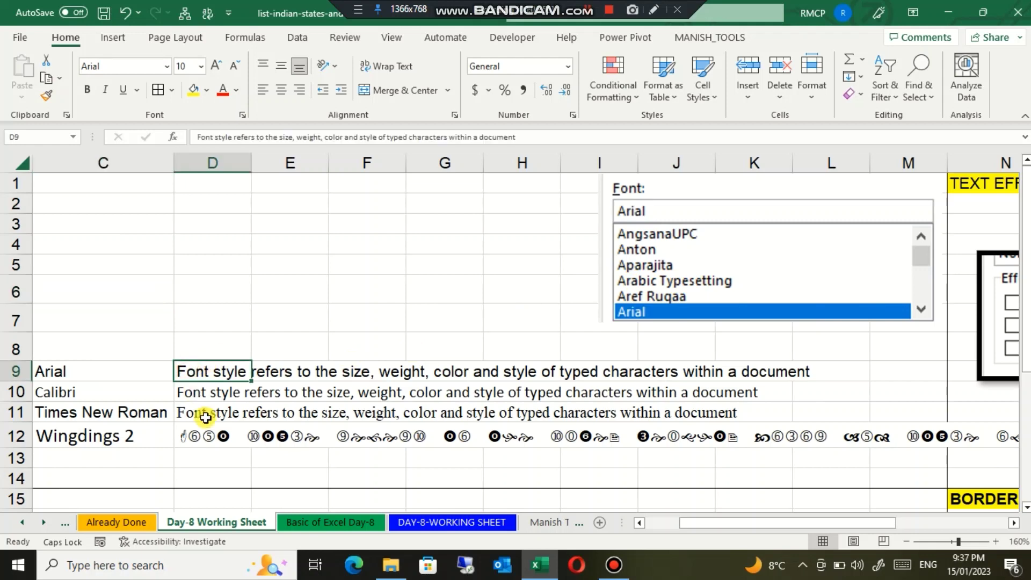
key(ctrl+1)
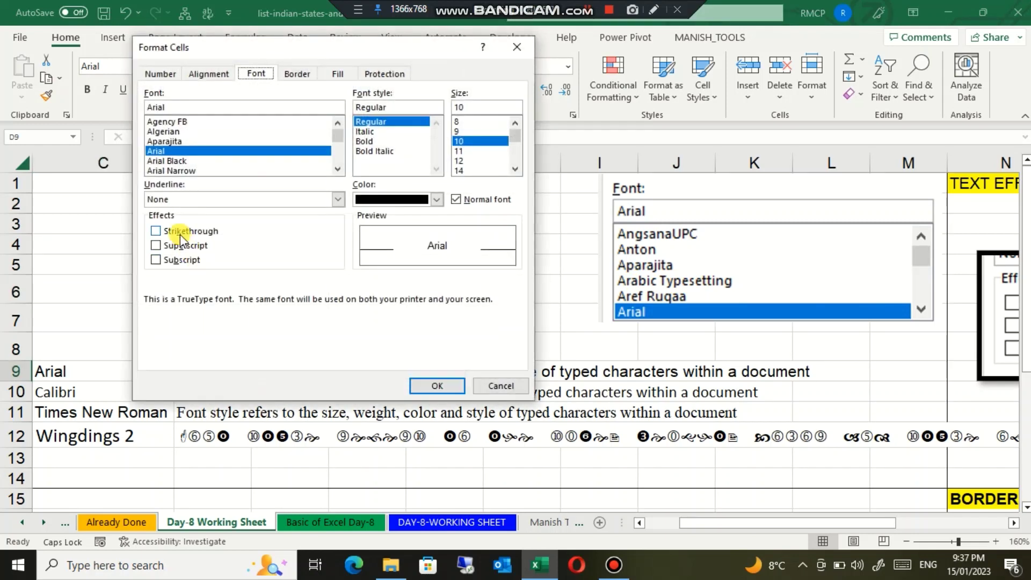
click(175, 231)
click(424, 385)
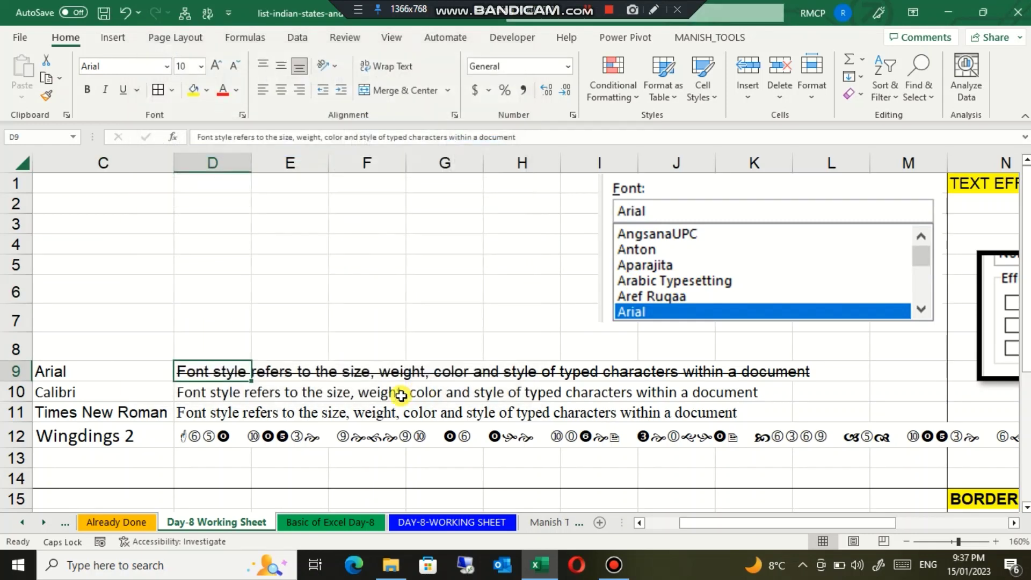
click(263, 301)
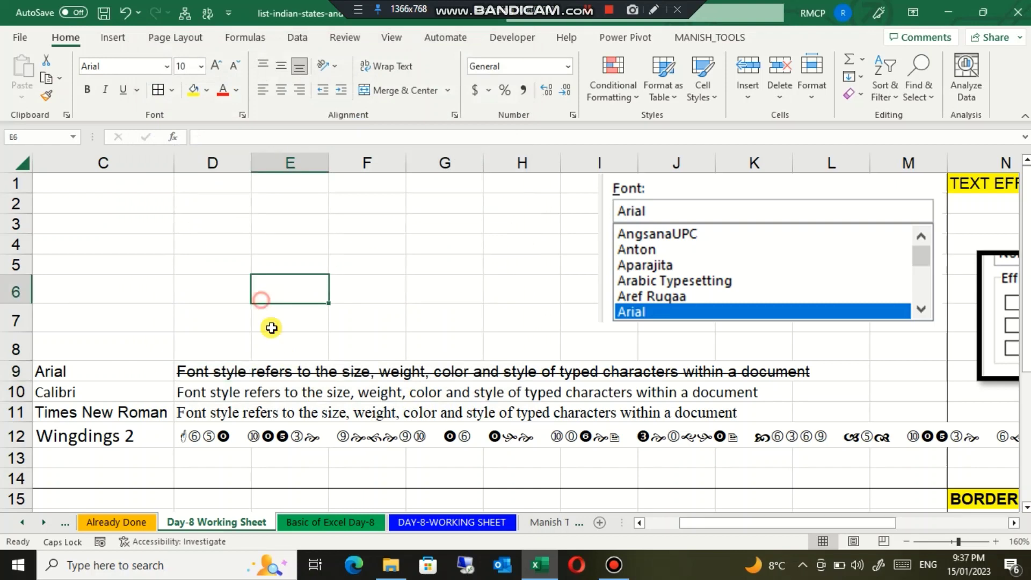
click(192, 411)
click(196, 370)
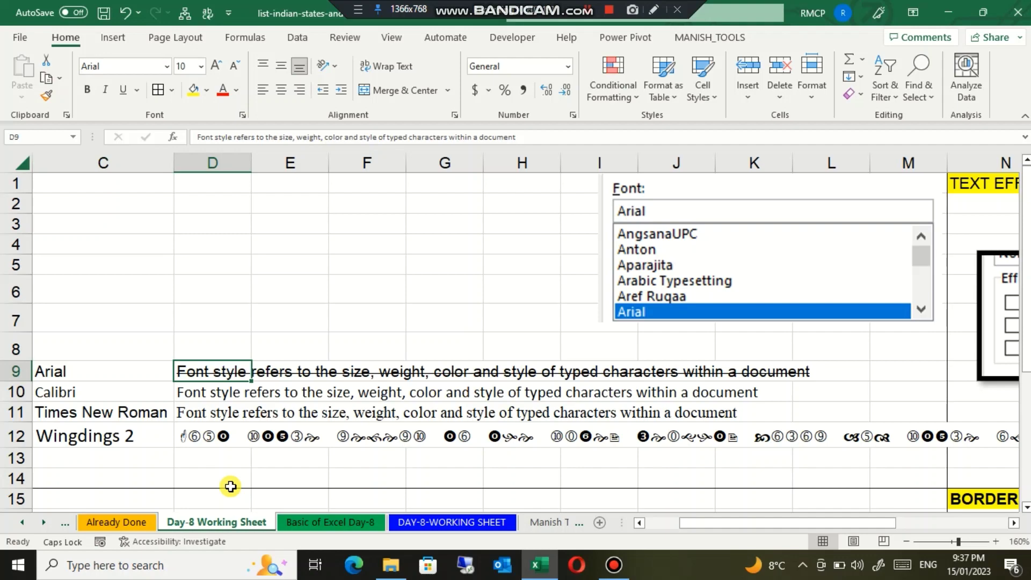
Return to the TEXT EFFECT section and go to the Superscript example 12th in S7
key(Right)
key(Right)
key(Right)
key(Right)
key(Right)
key(Right)
key(Right)
key(Right)
key(Right)
key(Right)
key(Right)
key(Right)
key(Right)
key(Right)
key(Right)
key(Right)
key(Right)
key(Right)
key(Left)
key(Left)
key(Left)
key(Left)
key(Left)
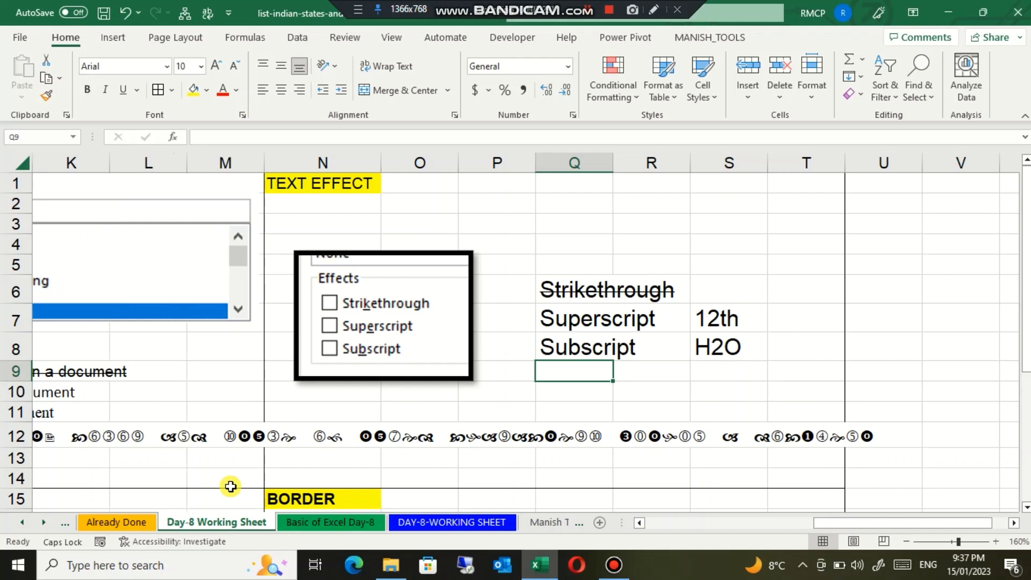
key(Up)
key(Up)
key(Up)
key(Down)
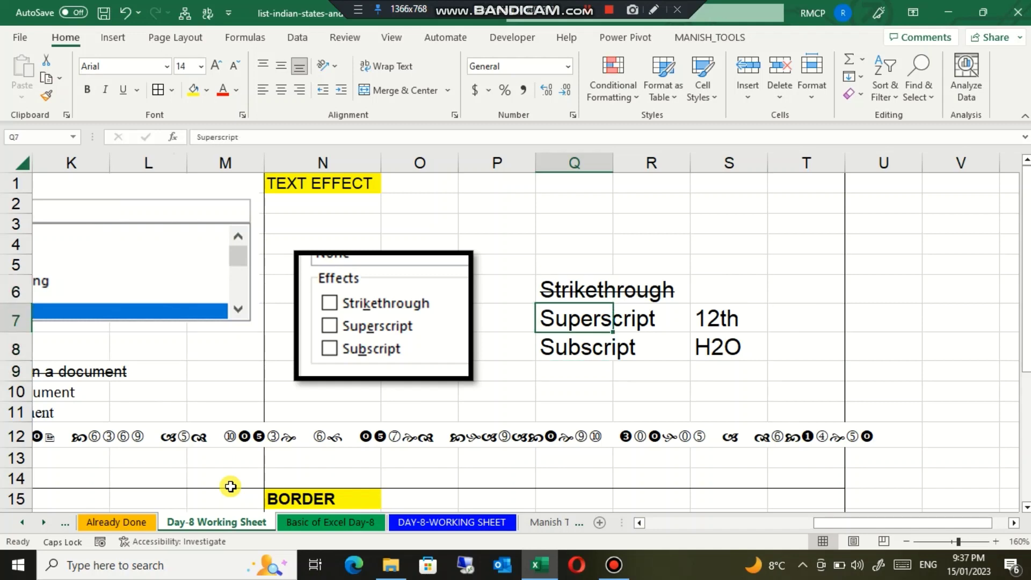
key(Right)
key(Right)
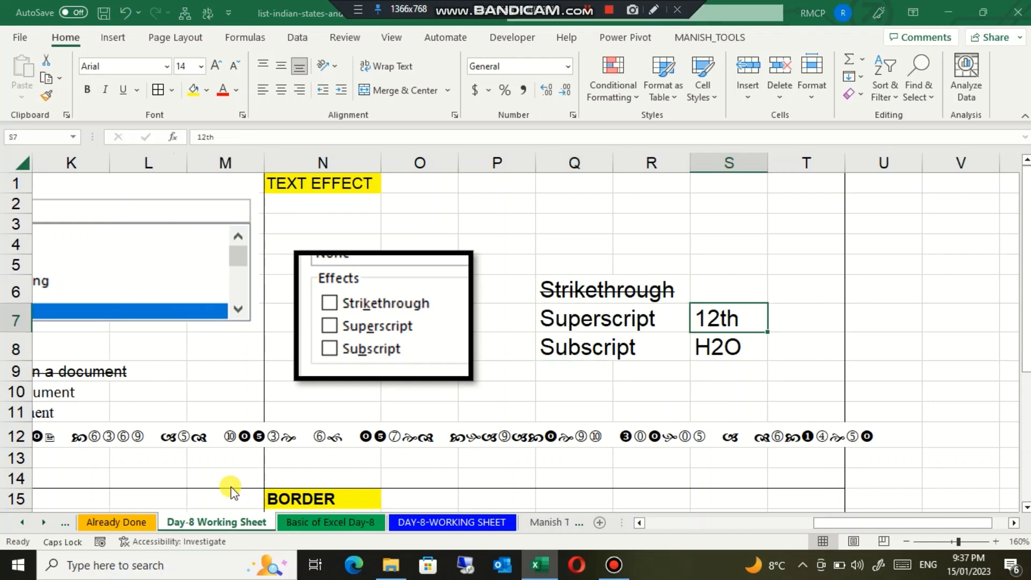
key(ctrl+1)
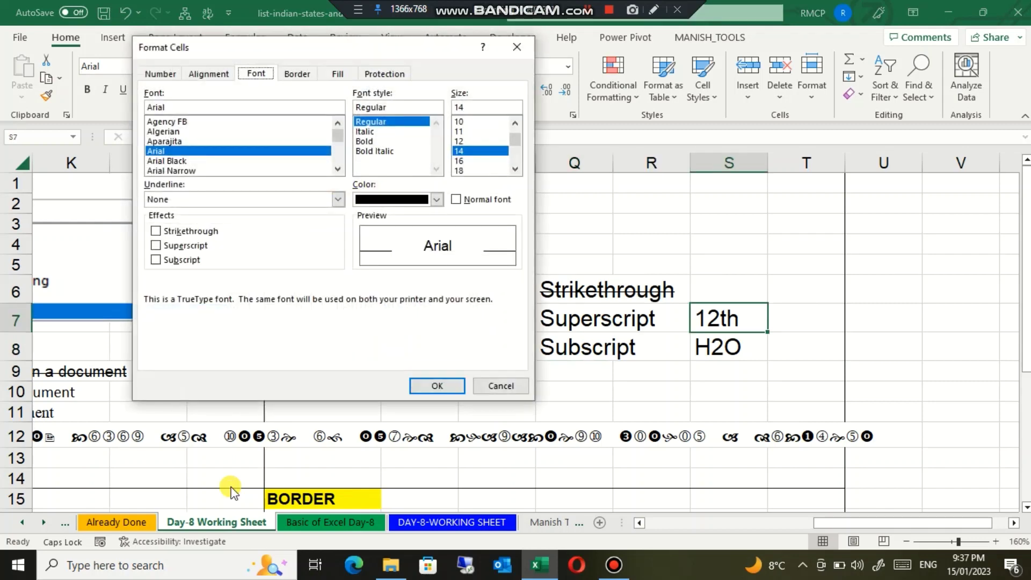
click(516, 386)
key(Escape)
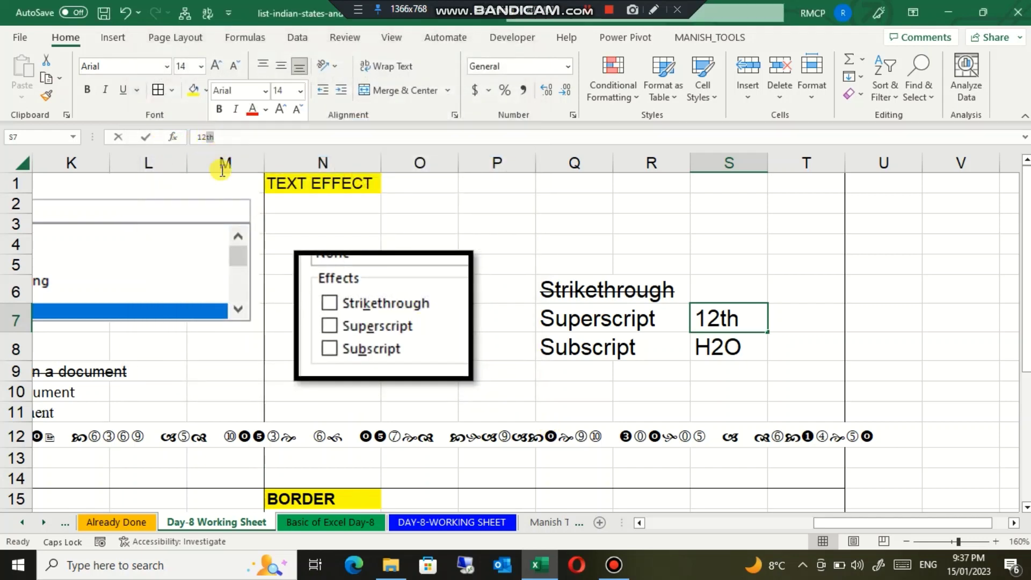
click(698, 364)
Try the Strikethrough effect on only the letters "th" of 12th in S7, and remove it again
click(738, 317)
double_click(739, 317)
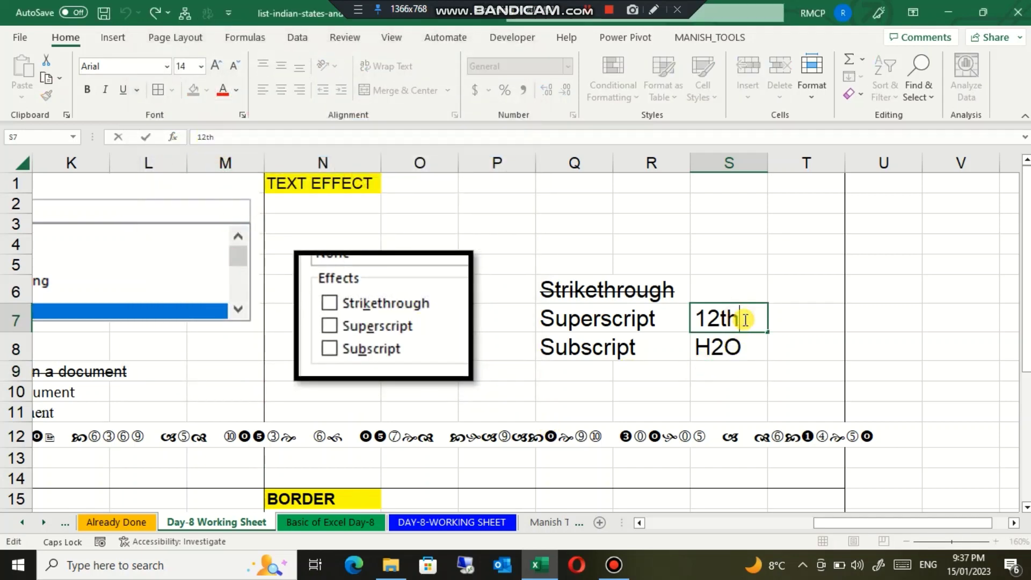
drag(739, 318, 720, 318)
key(ctrl+1)
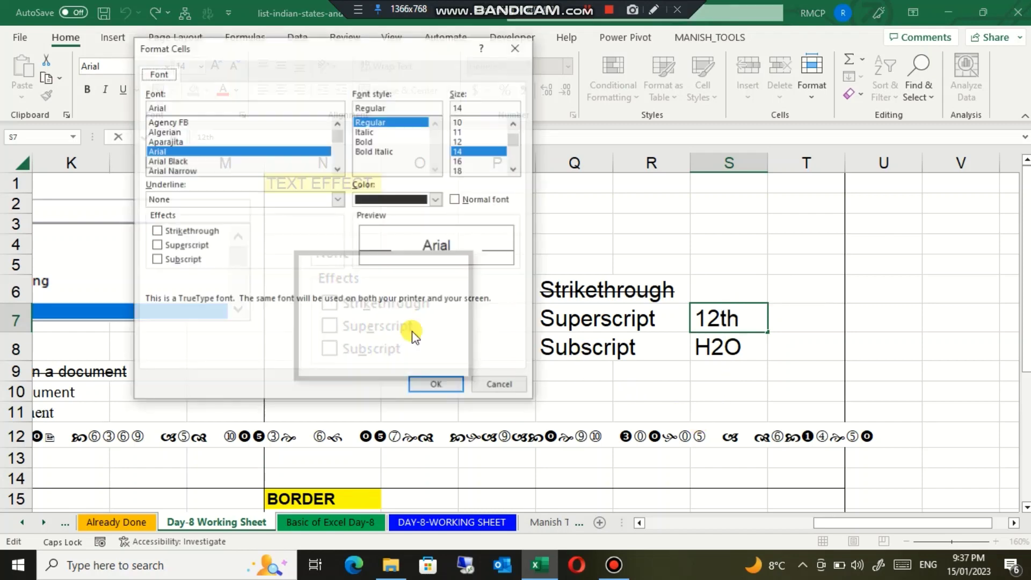
click(202, 232)
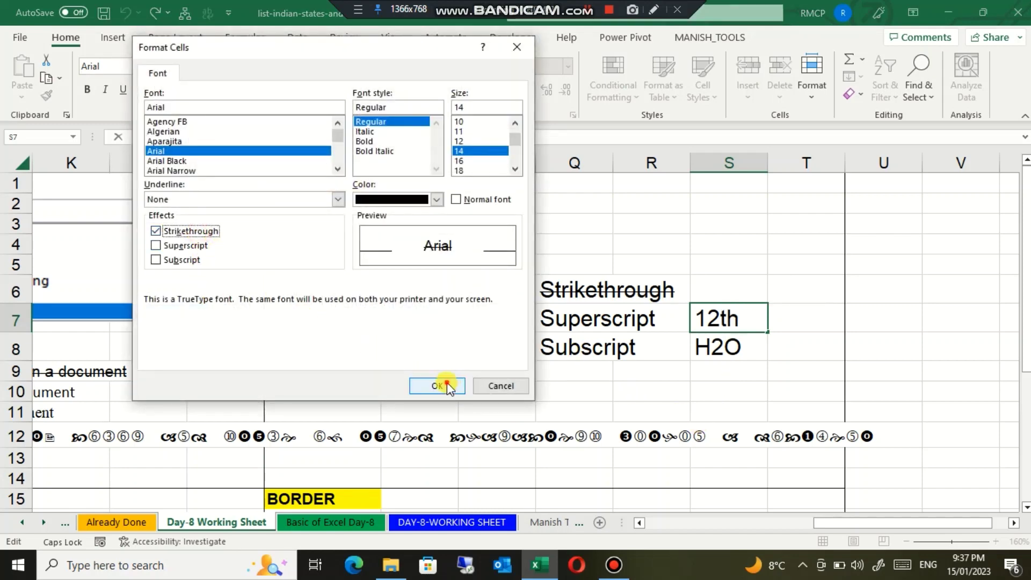
click(451, 387)
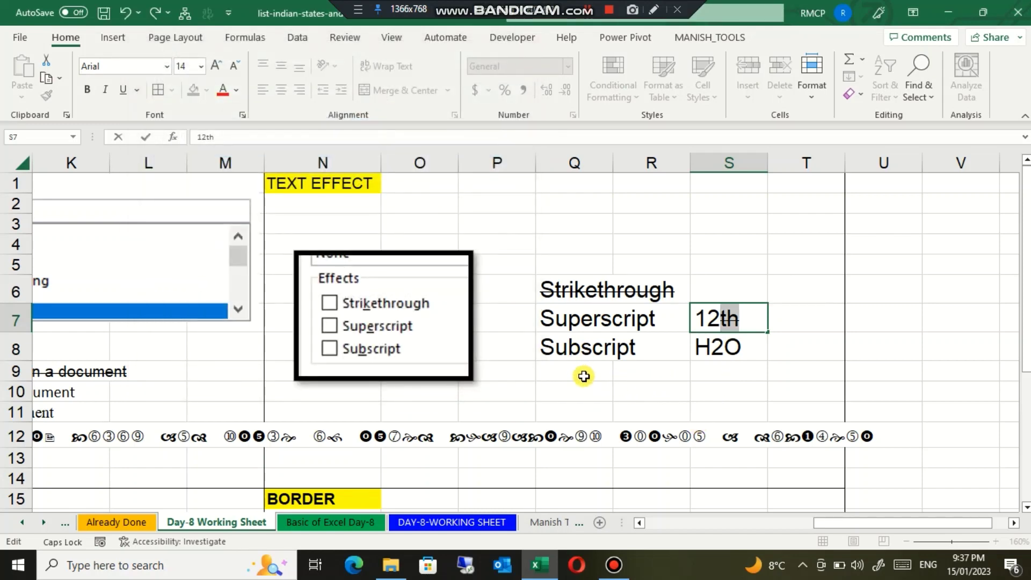
key(ctrl+5)
Format the selected letters "th" of 12th in S7 as superscript
key(ctrl+1)
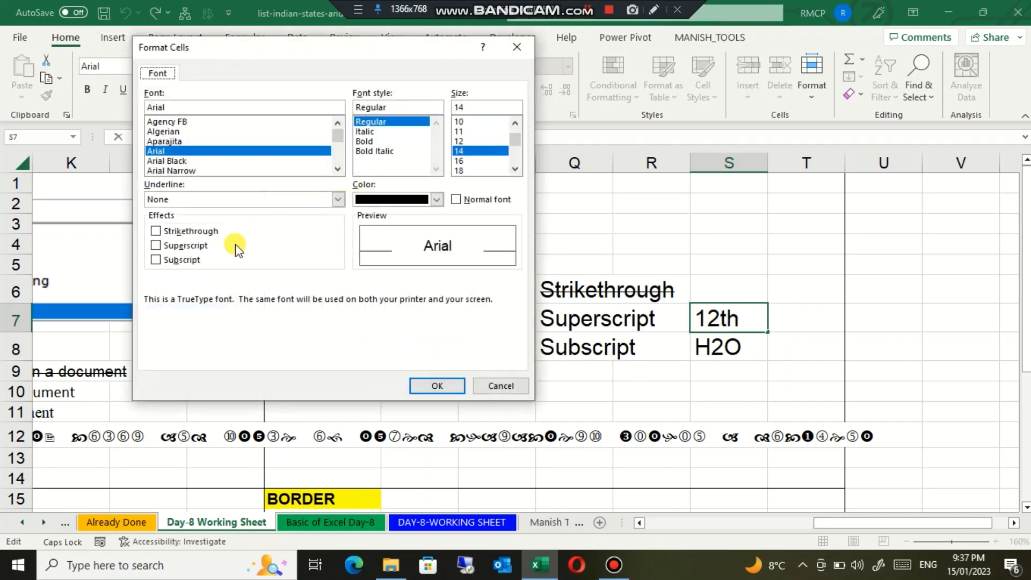
click(156, 245)
click(441, 386)
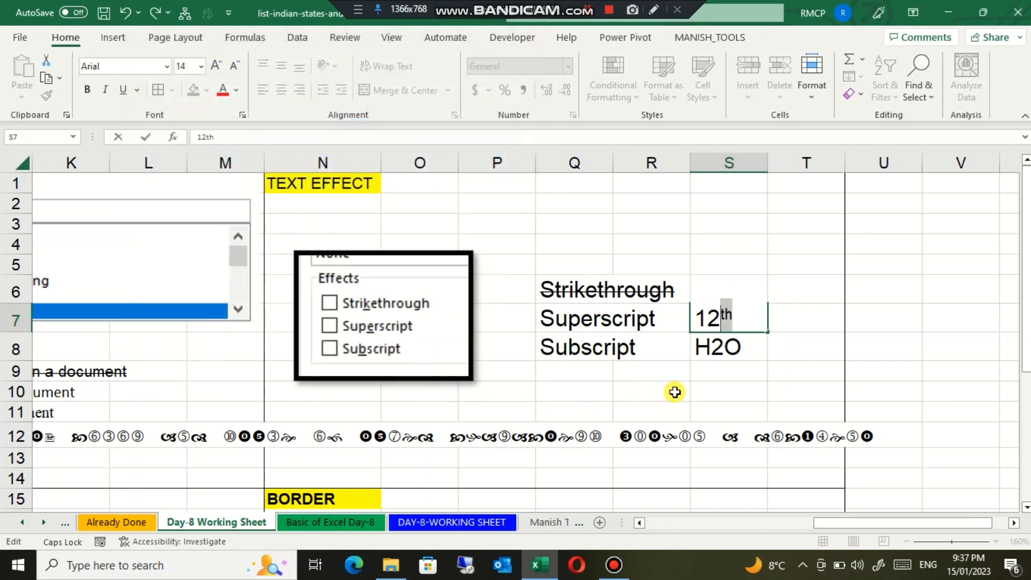
click(674, 391)
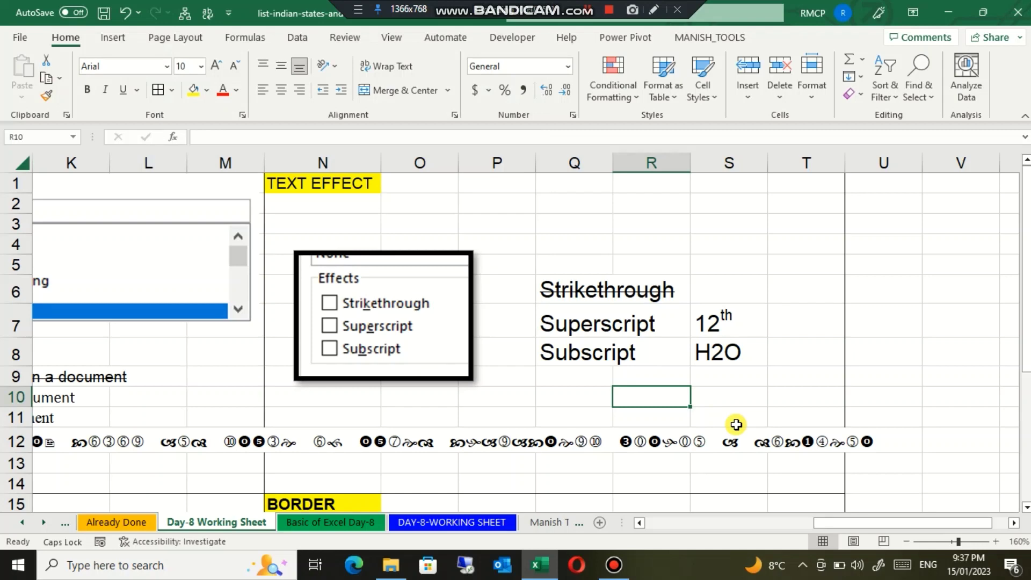
click(749, 322)
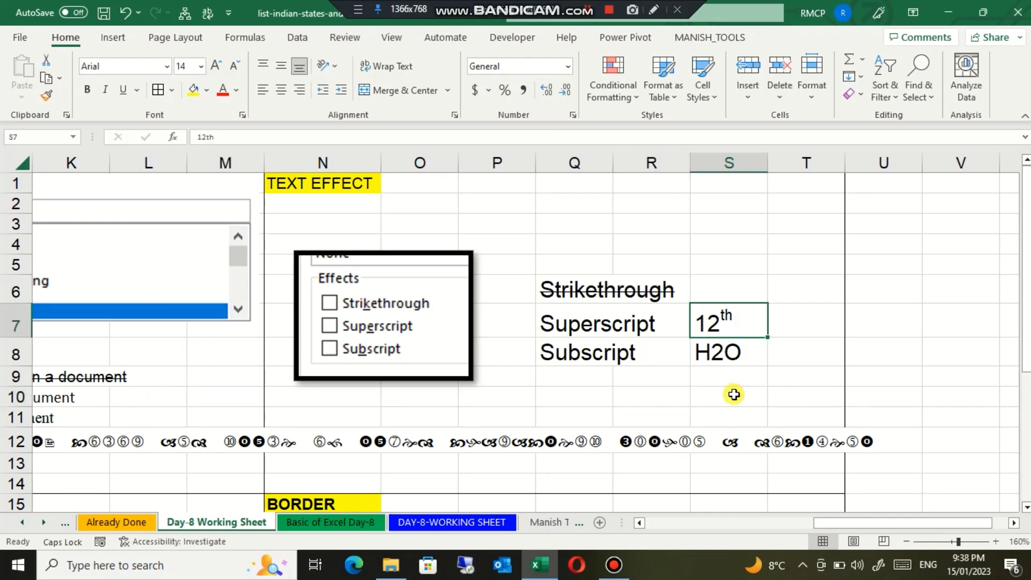
click(731, 357)
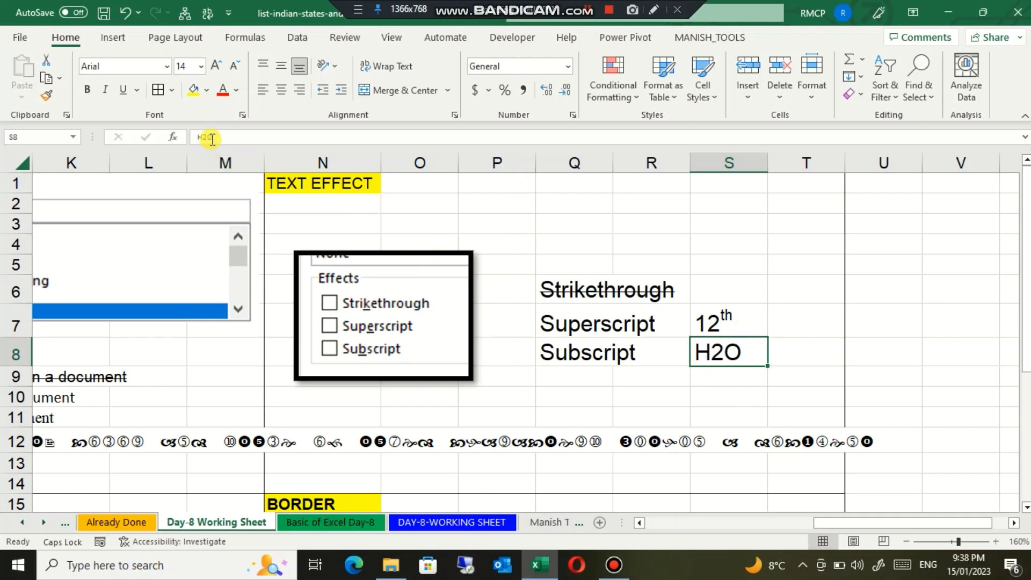
drag(202, 137, 208, 137)
click(716, 387)
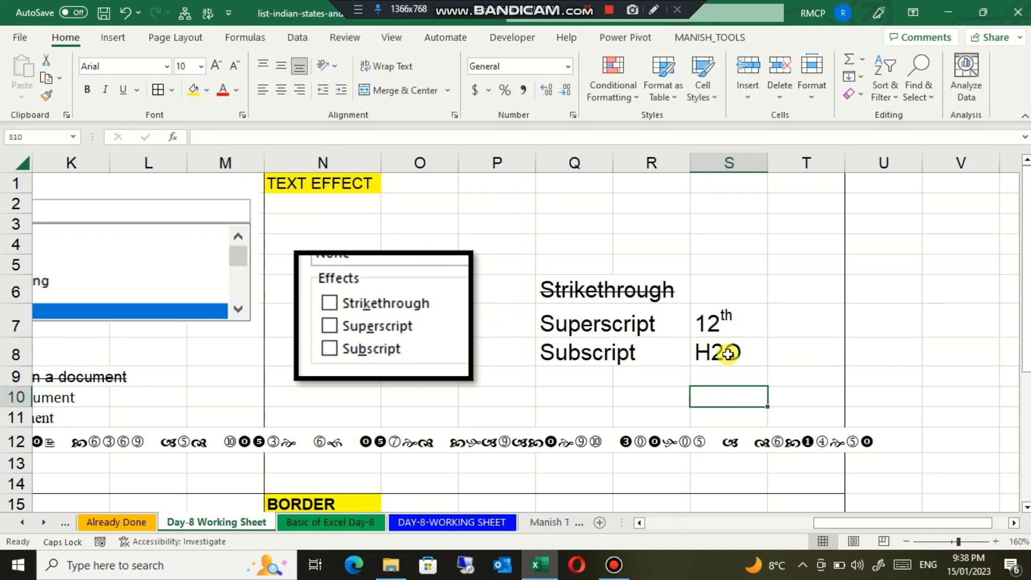
Format only the digit 2 of H2O in S8 as subscript
double_click(726, 354)
drag(724, 354, 712, 352)
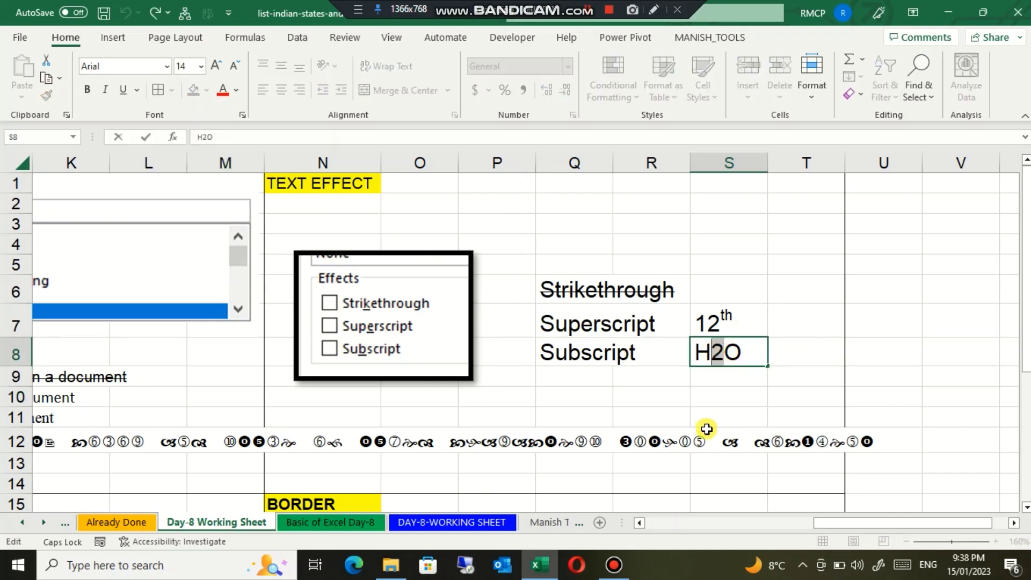
key(ctrl+1)
click(179, 264)
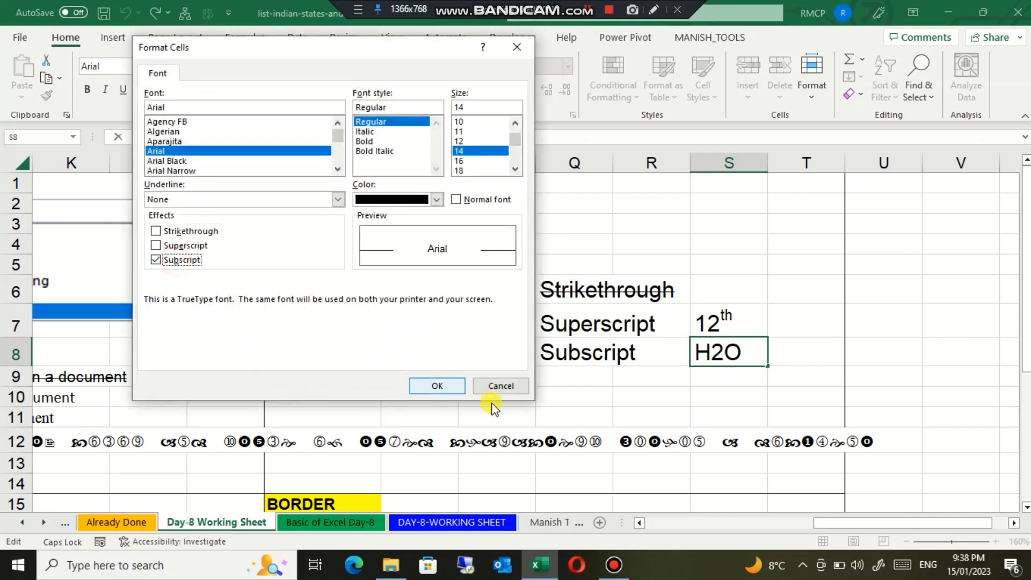
click(439, 386)
click(740, 417)
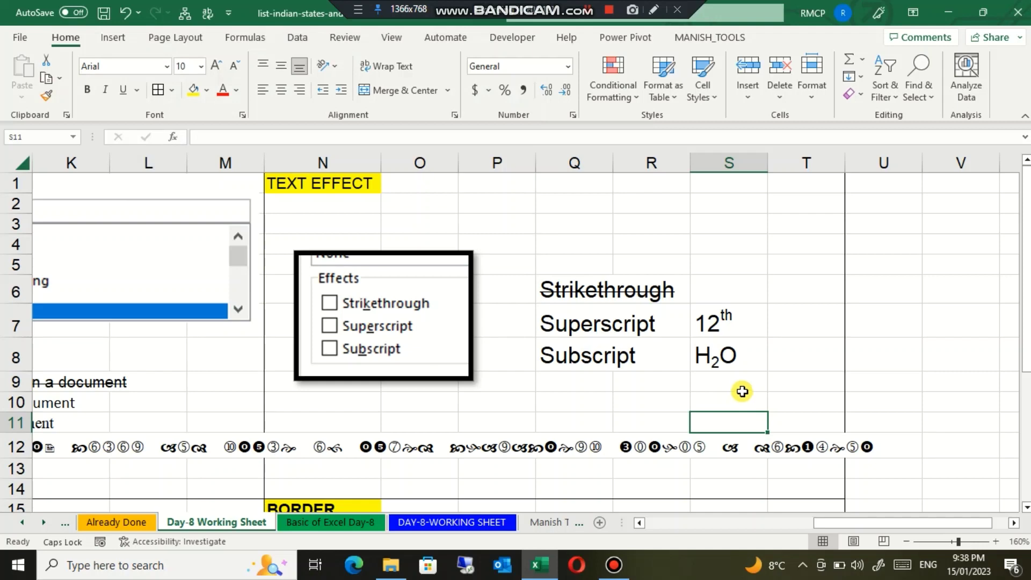
click(628, 333)
click(580, 351)
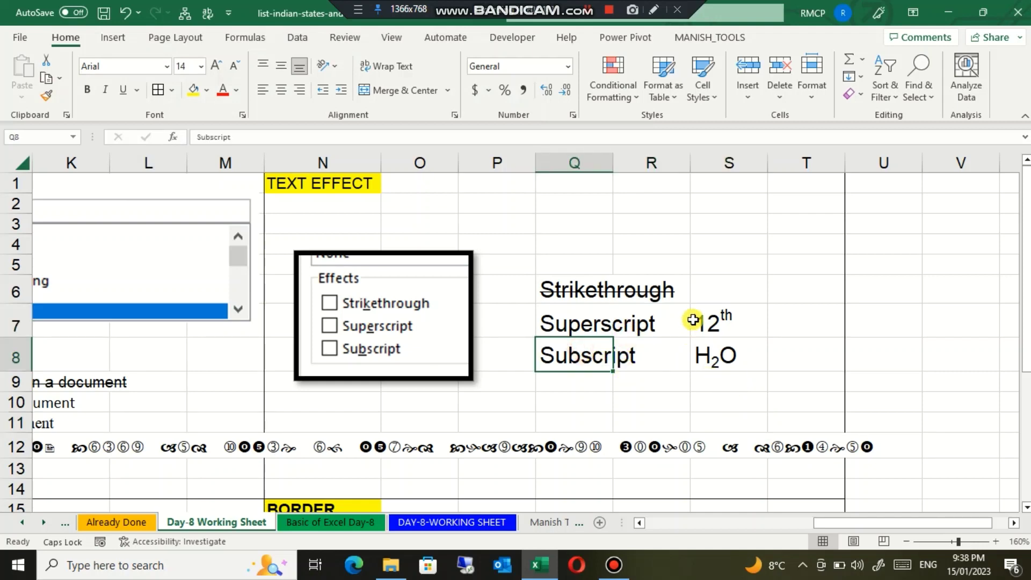
click(702, 400)
click(718, 329)
click(710, 390)
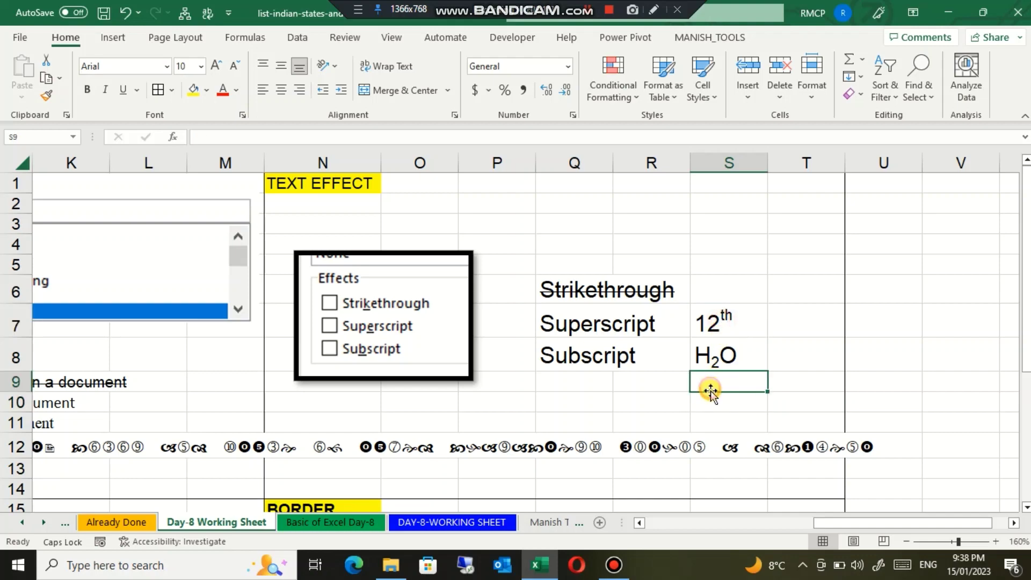
Go to the BORDER section of the Day-8 Working Sheet, beside its bordered cell examples
click(677, 385)
key(ctrl+Left)
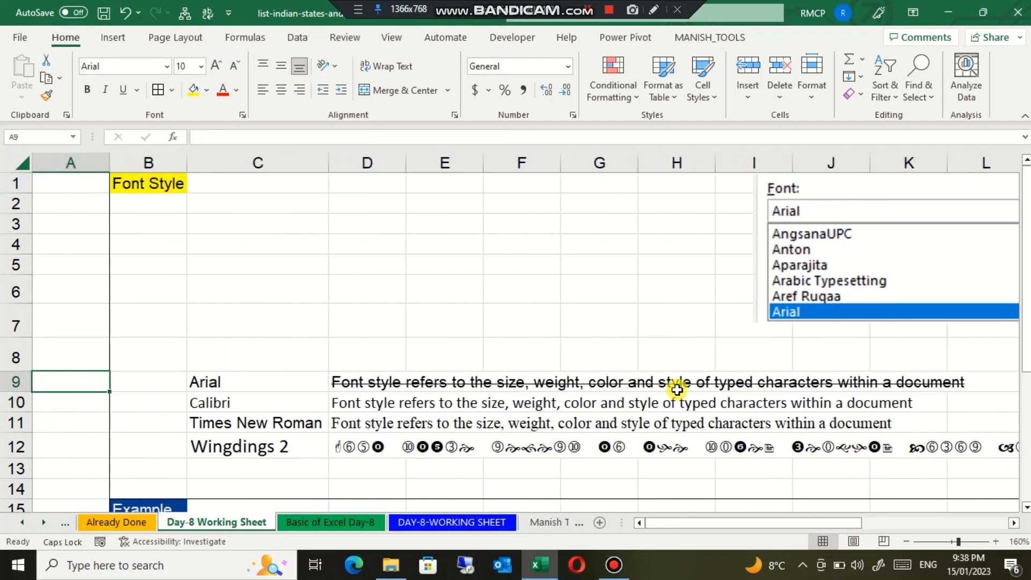
key(Right)
key(Right)
key(Right)
key(Right)
key(Right)
key(Right)
key(Right)
key(Right)
key(Right)
key(Right)
key(Right)
key(Right)
key(Right)
key(Right)
key(Right)
key(Right)
key(Right)
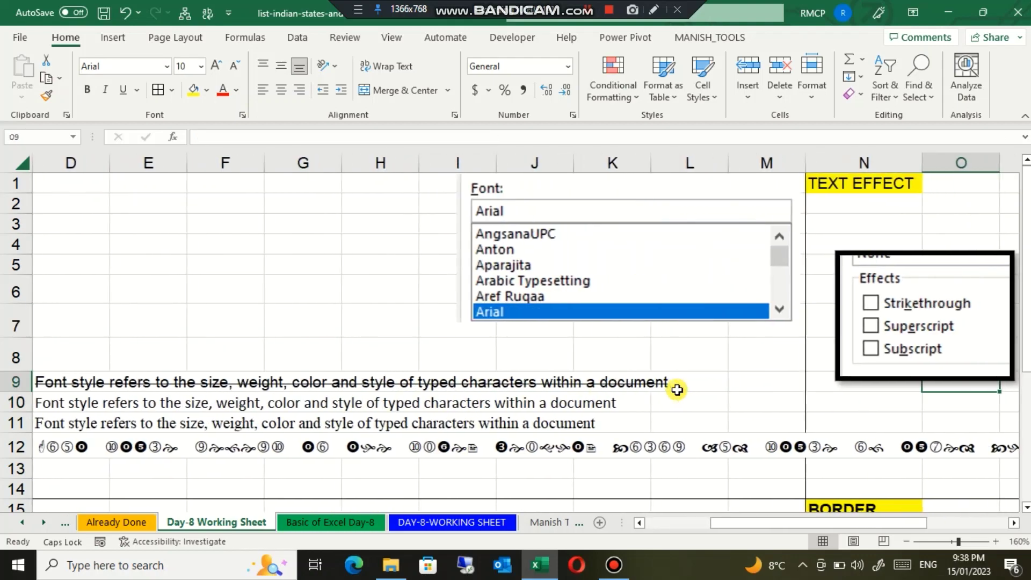
scroll(677, 390, down, 4)
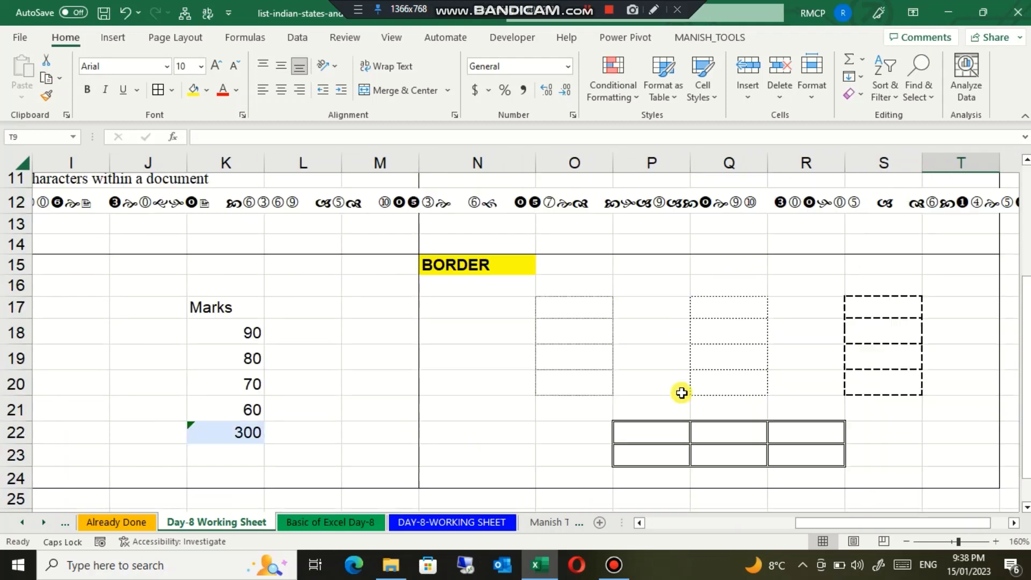
scroll(678, 391, up, 1)
click(527, 354)
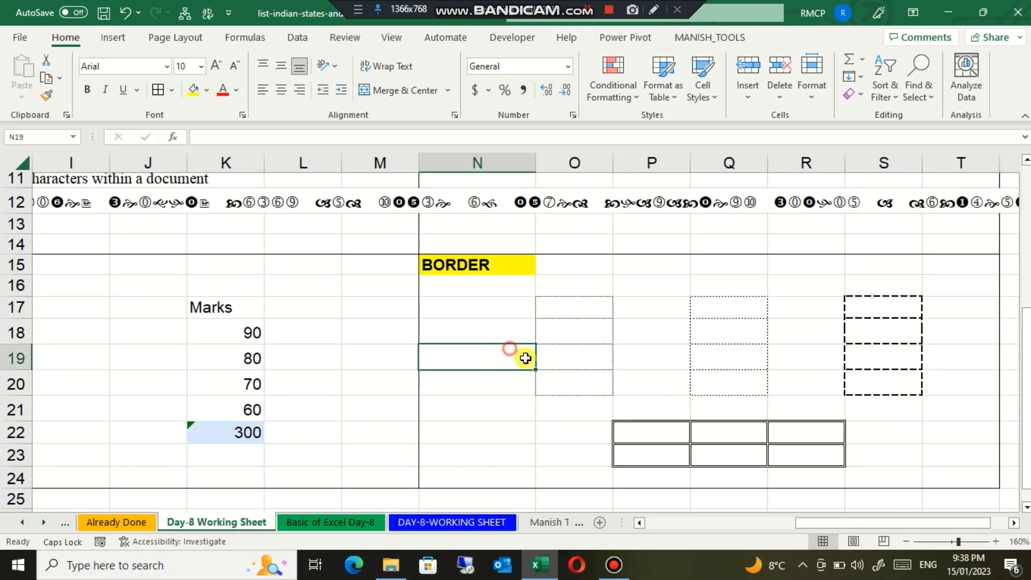
Open the border settings for cells O17:O20 and try the finest dotted line style on the outline and inside borders
drag(559, 299, 568, 375)
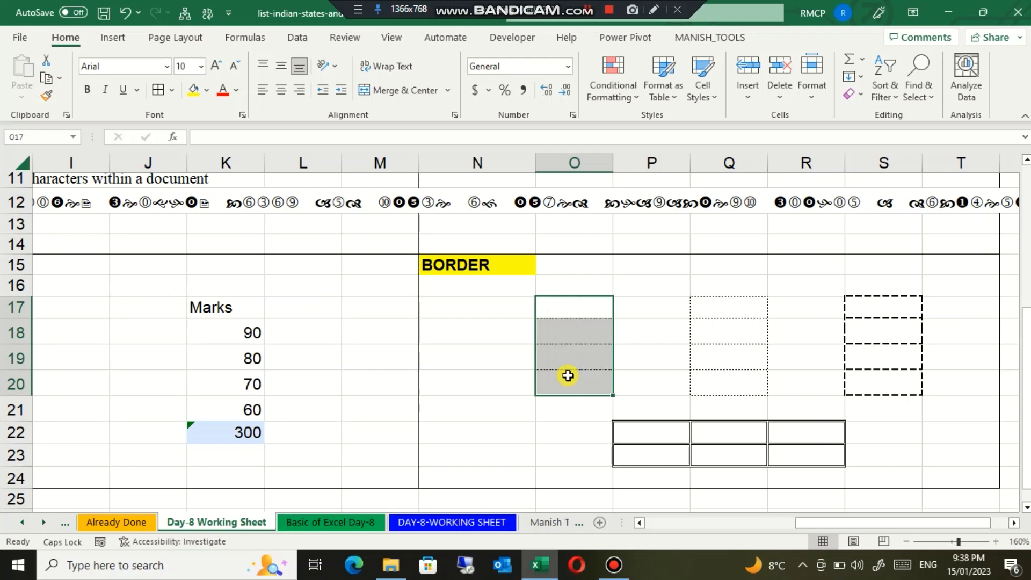
key(ctrl+1)
click(305, 80)
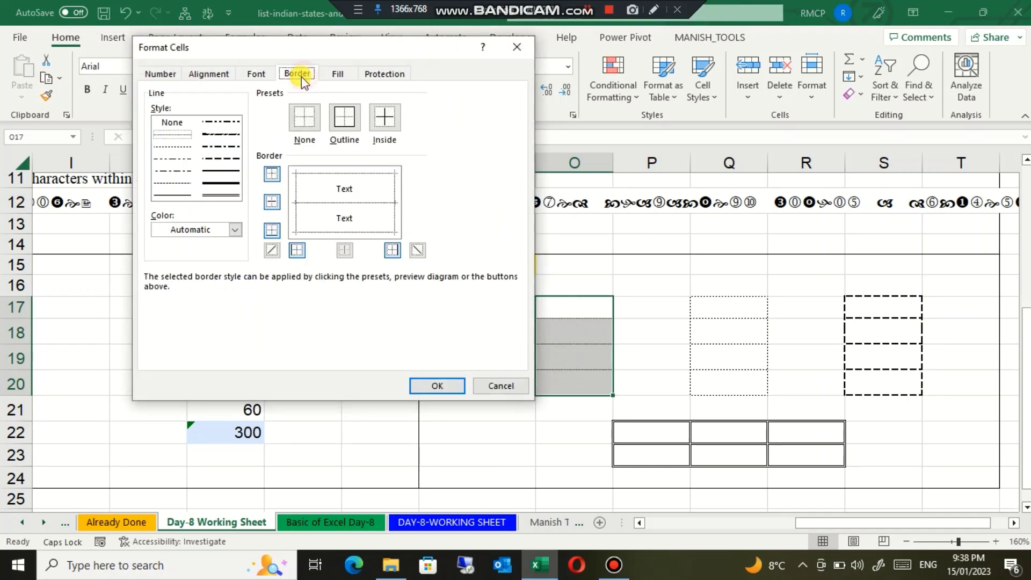
click(172, 145)
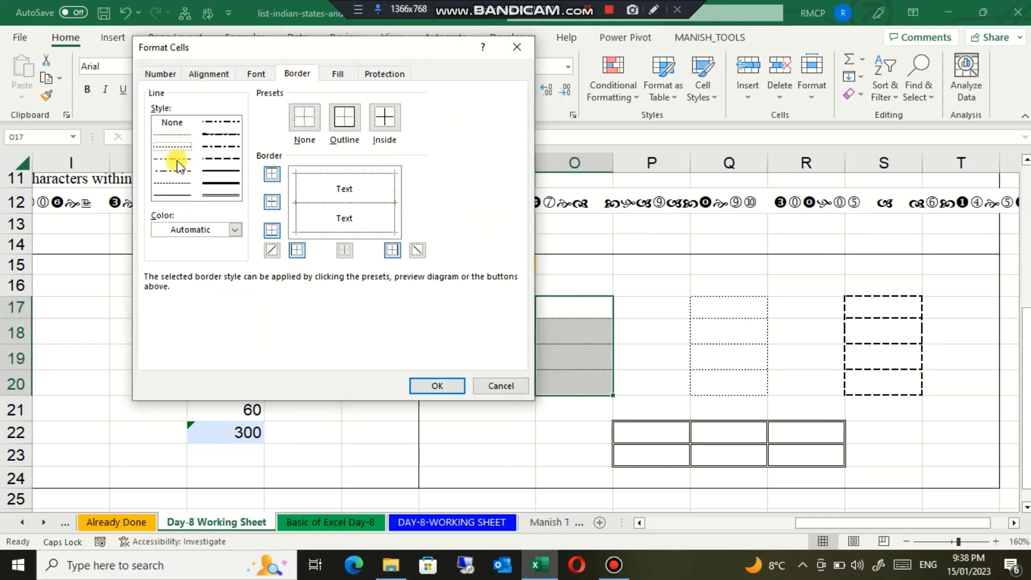
click(171, 182)
click(173, 135)
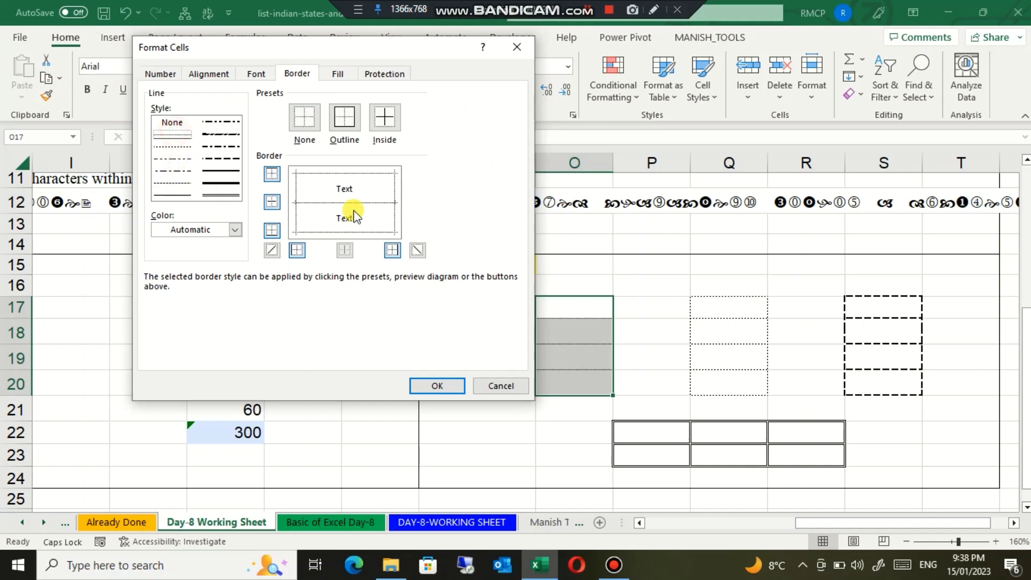
click(346, 122)
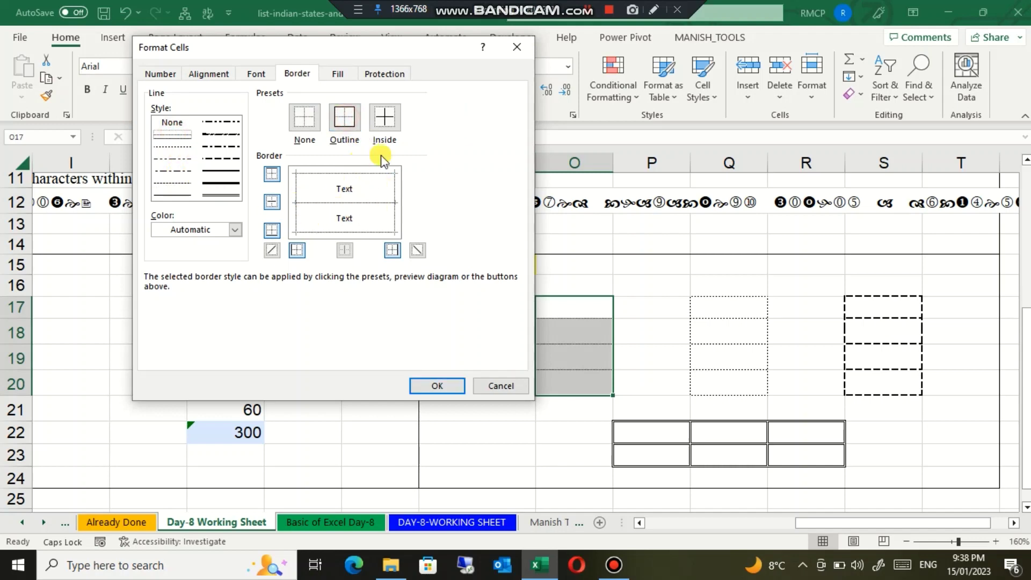
click(380, 124)
Apply the thickest solid line style to the outline and inside borders of O17:O20
click(224, 185)
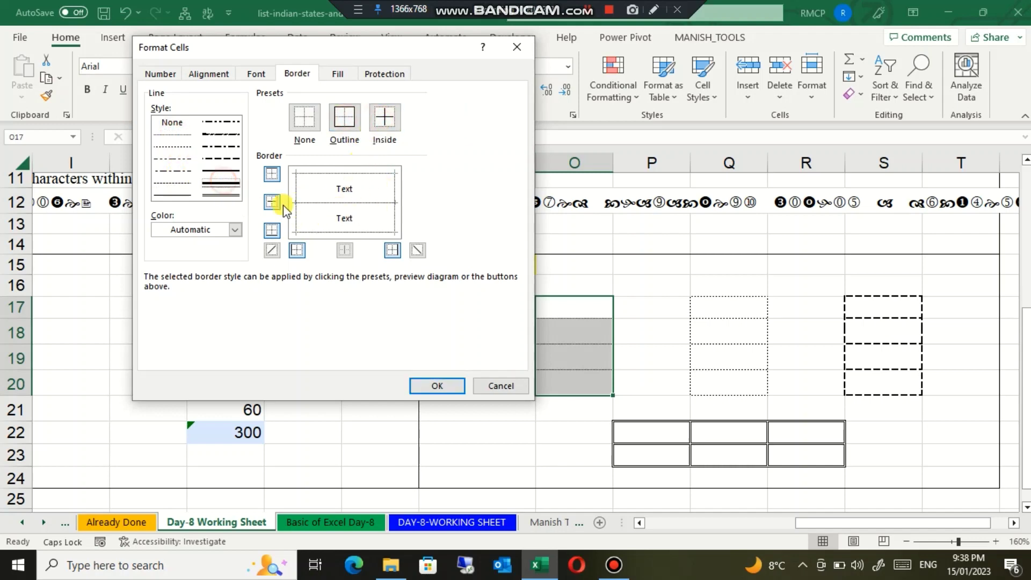
click(345, 123)
click(382, 120)
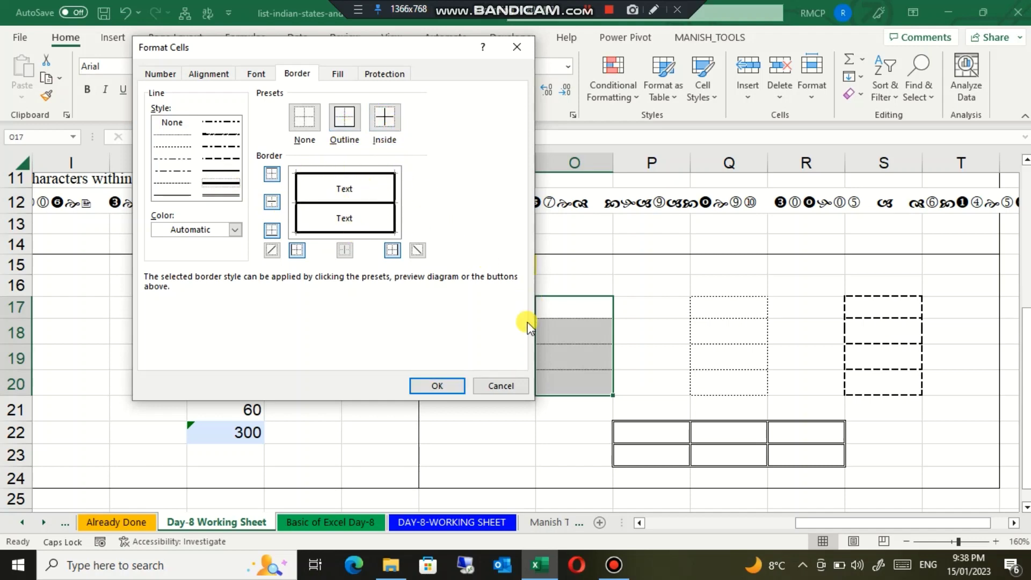
click(437, 386)
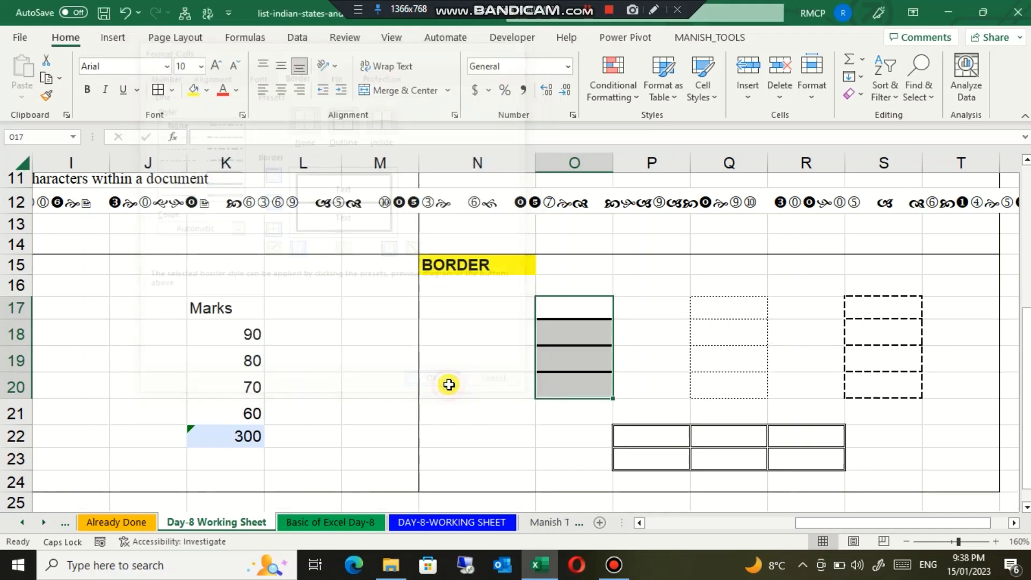
click(646, 341)
click(493, 338)
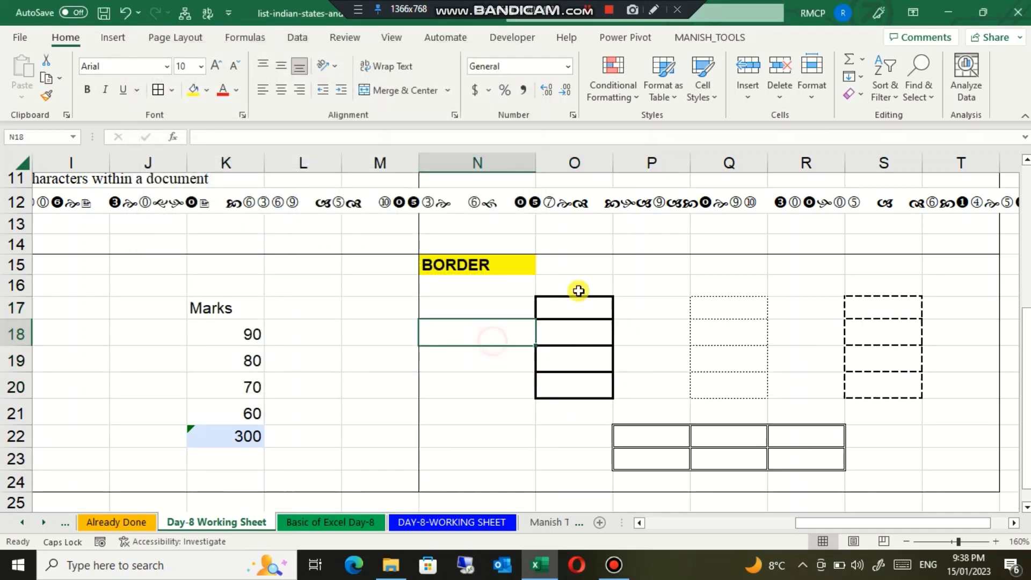
click(693, 357)
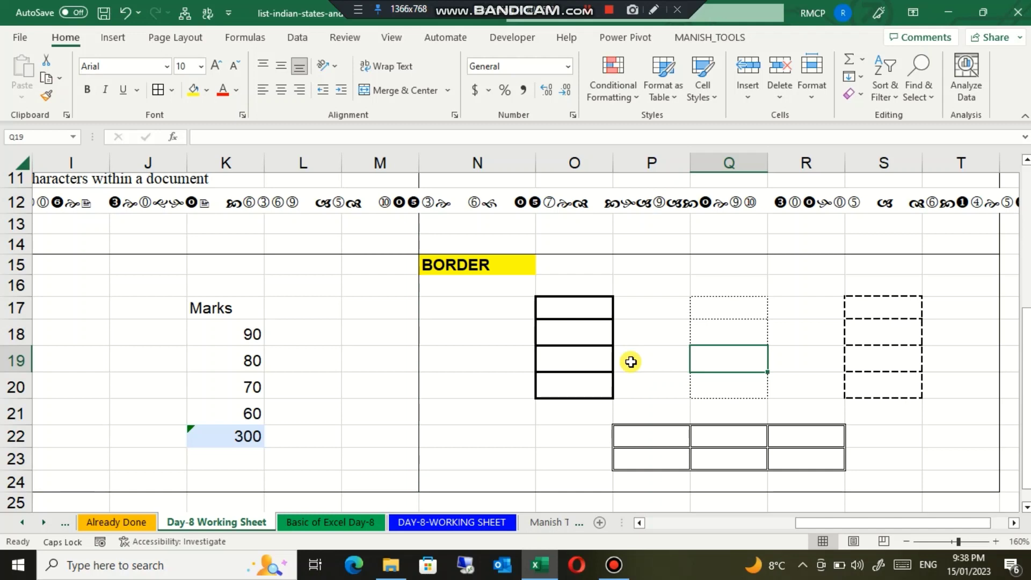
click(718, 314)
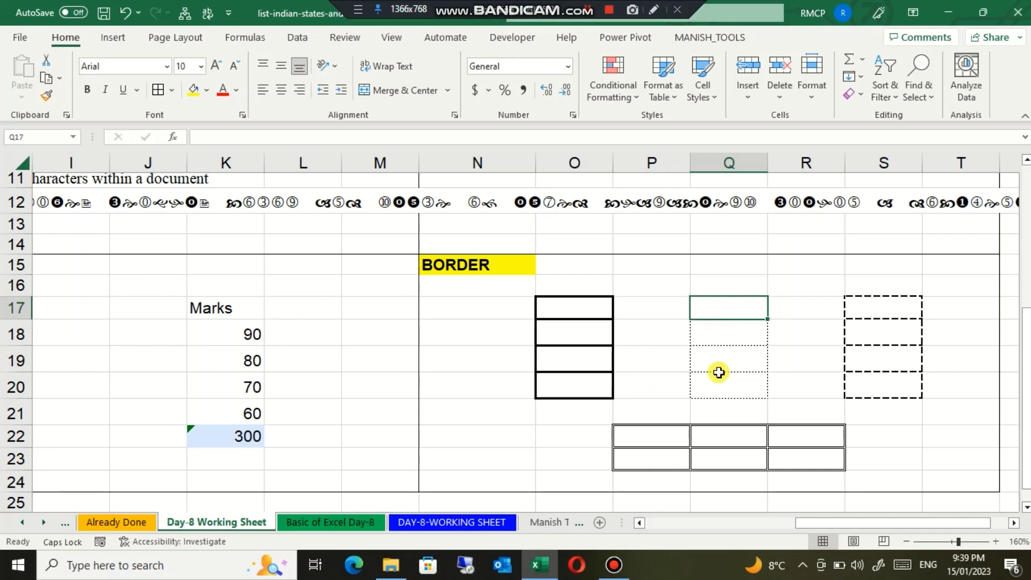
scroll(718, 372, up, 1)
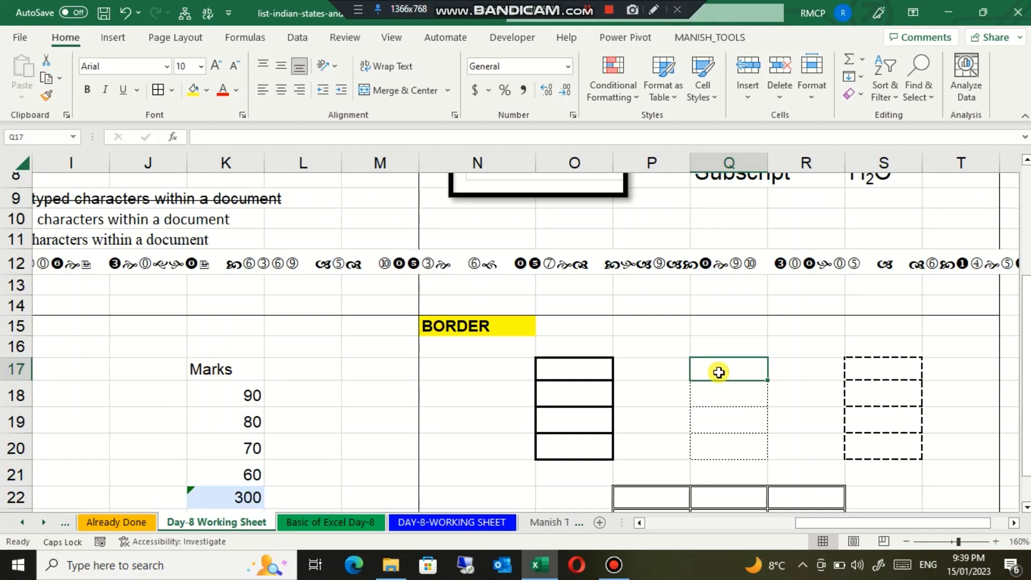
scroll(718, 372, down, 1)
click(717, 369)
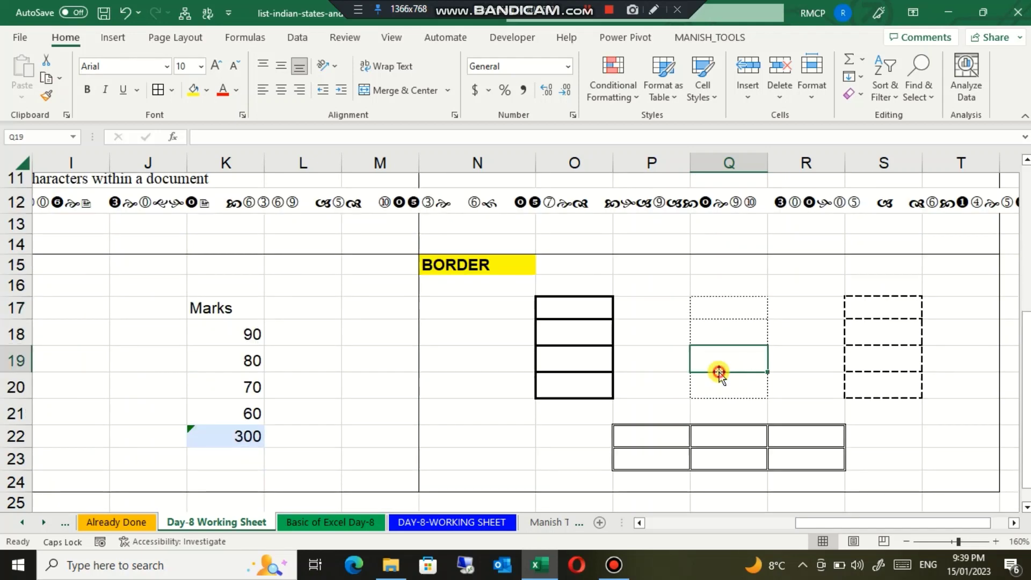
click(703, 397)
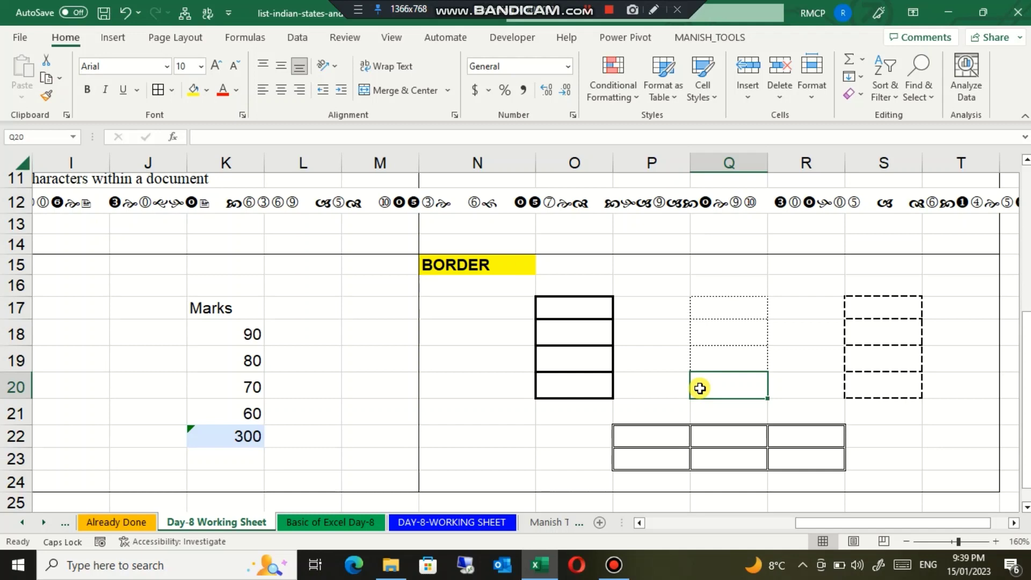
View the Basic of Excel Day-8 and DAY-8-WORKING SHEET sheets, ending on the Manish Tech. (2) sheet
click(355, 522)
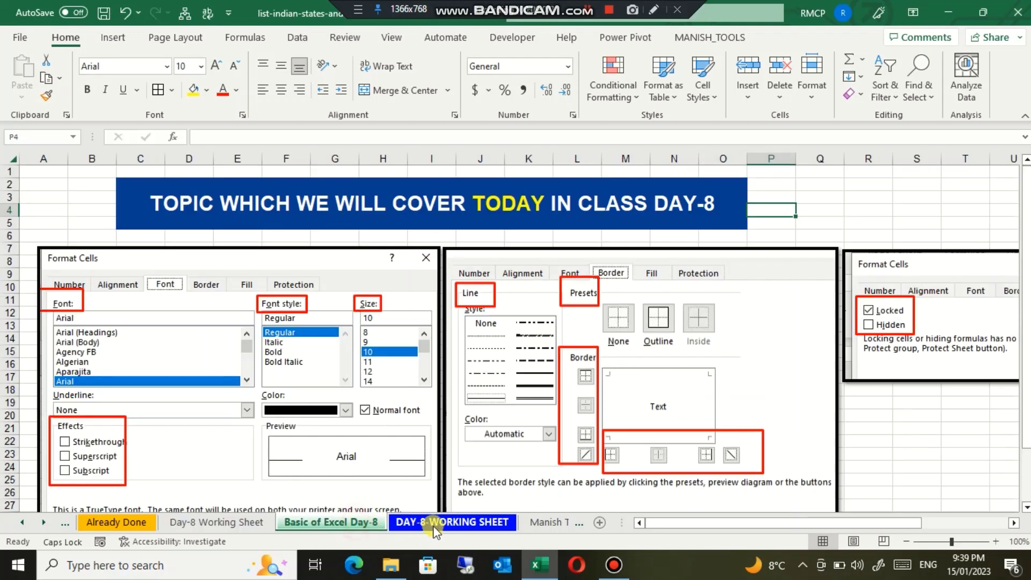
click(436, 523)
click(532, 523)
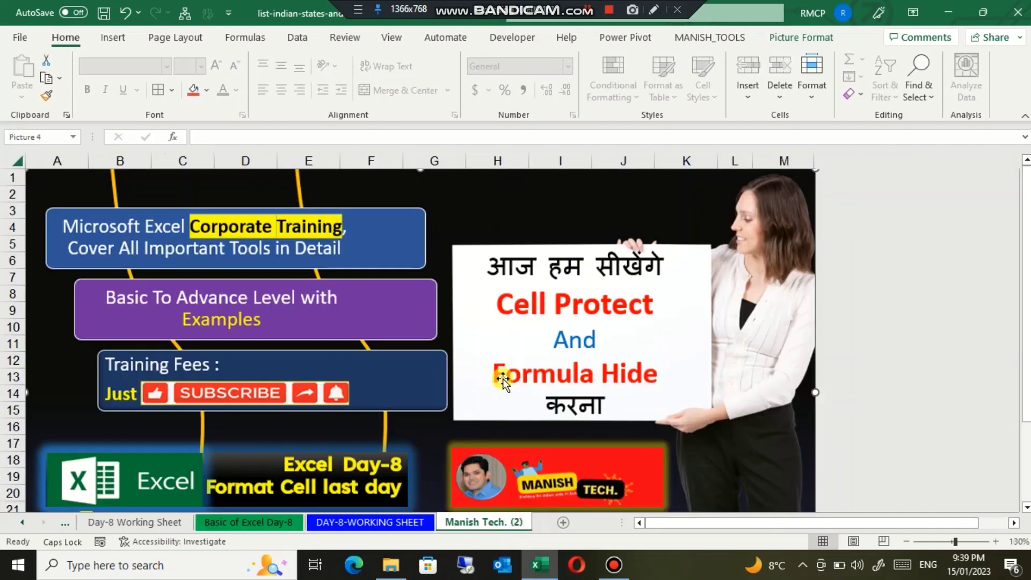